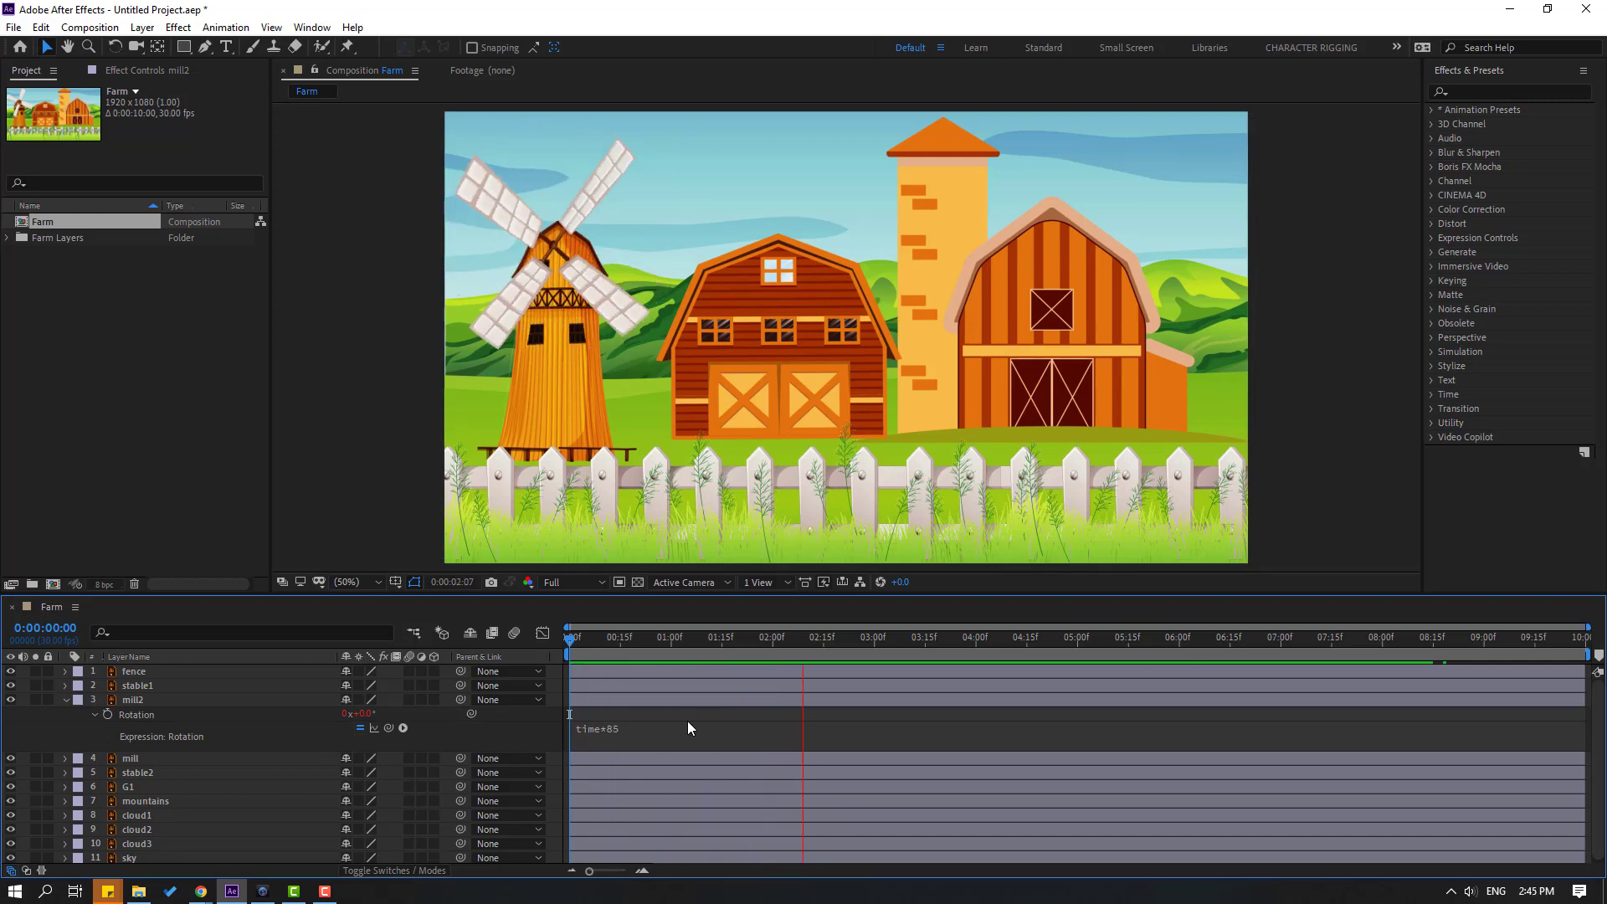
# - Move the mill2 layer's anchor point onto the center of the windmill's hub
pyautogui.click(631, 639)
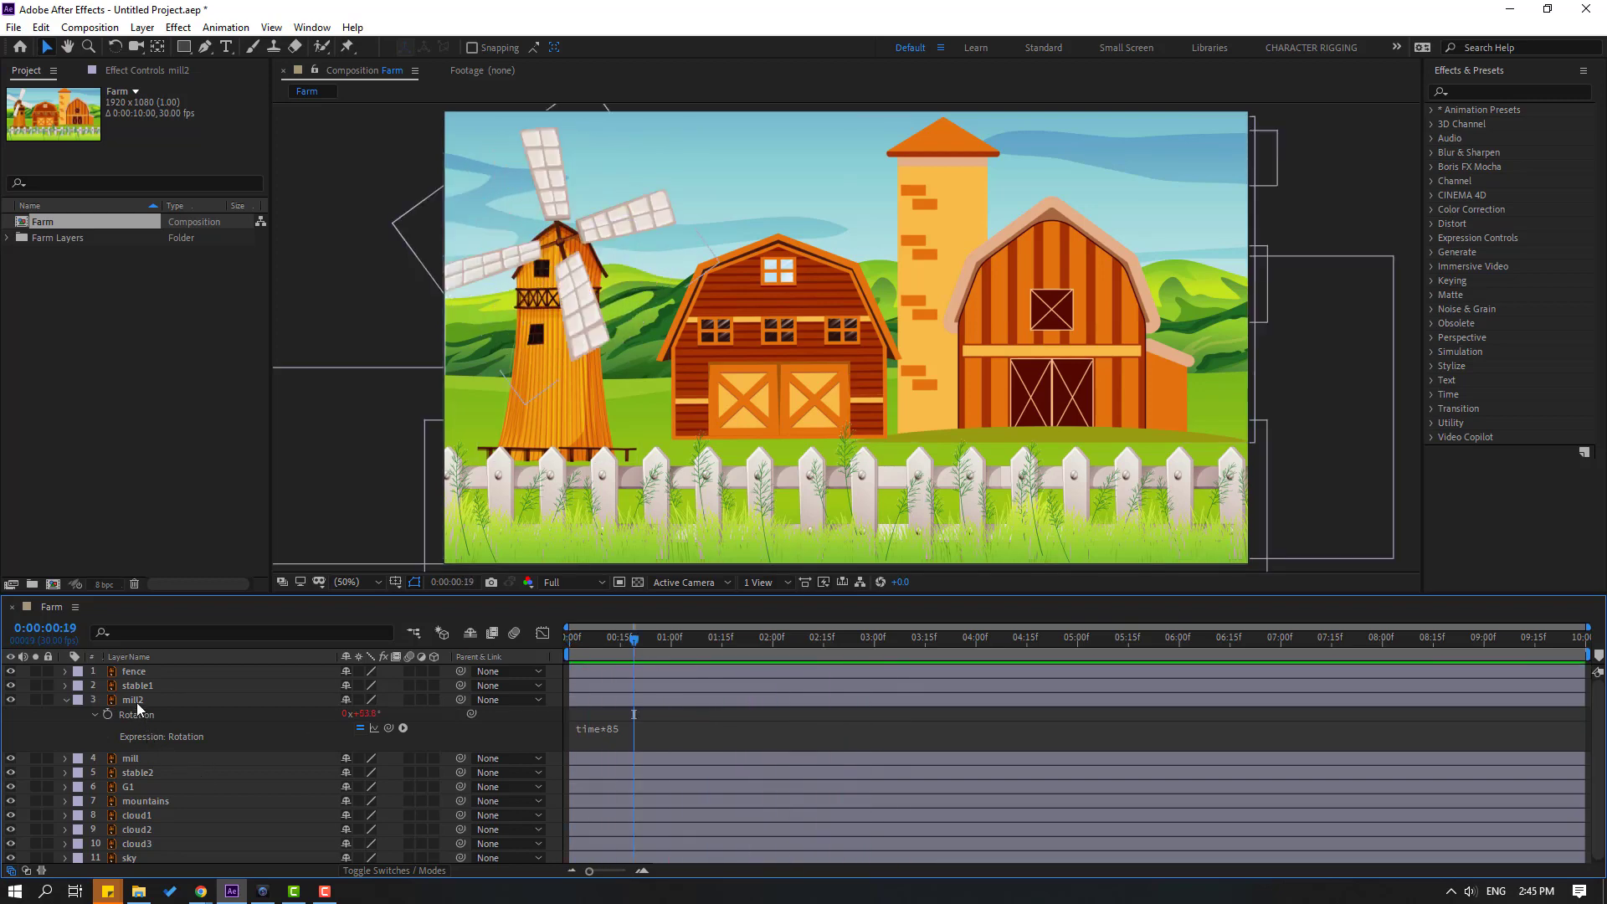
pyautogui.click(137, 701)
pyautogui.scroll(4, 599, 315)
pyautogui.scroll(-1, 1112, 430)
pyautogui.scroll(3, 942, 418)
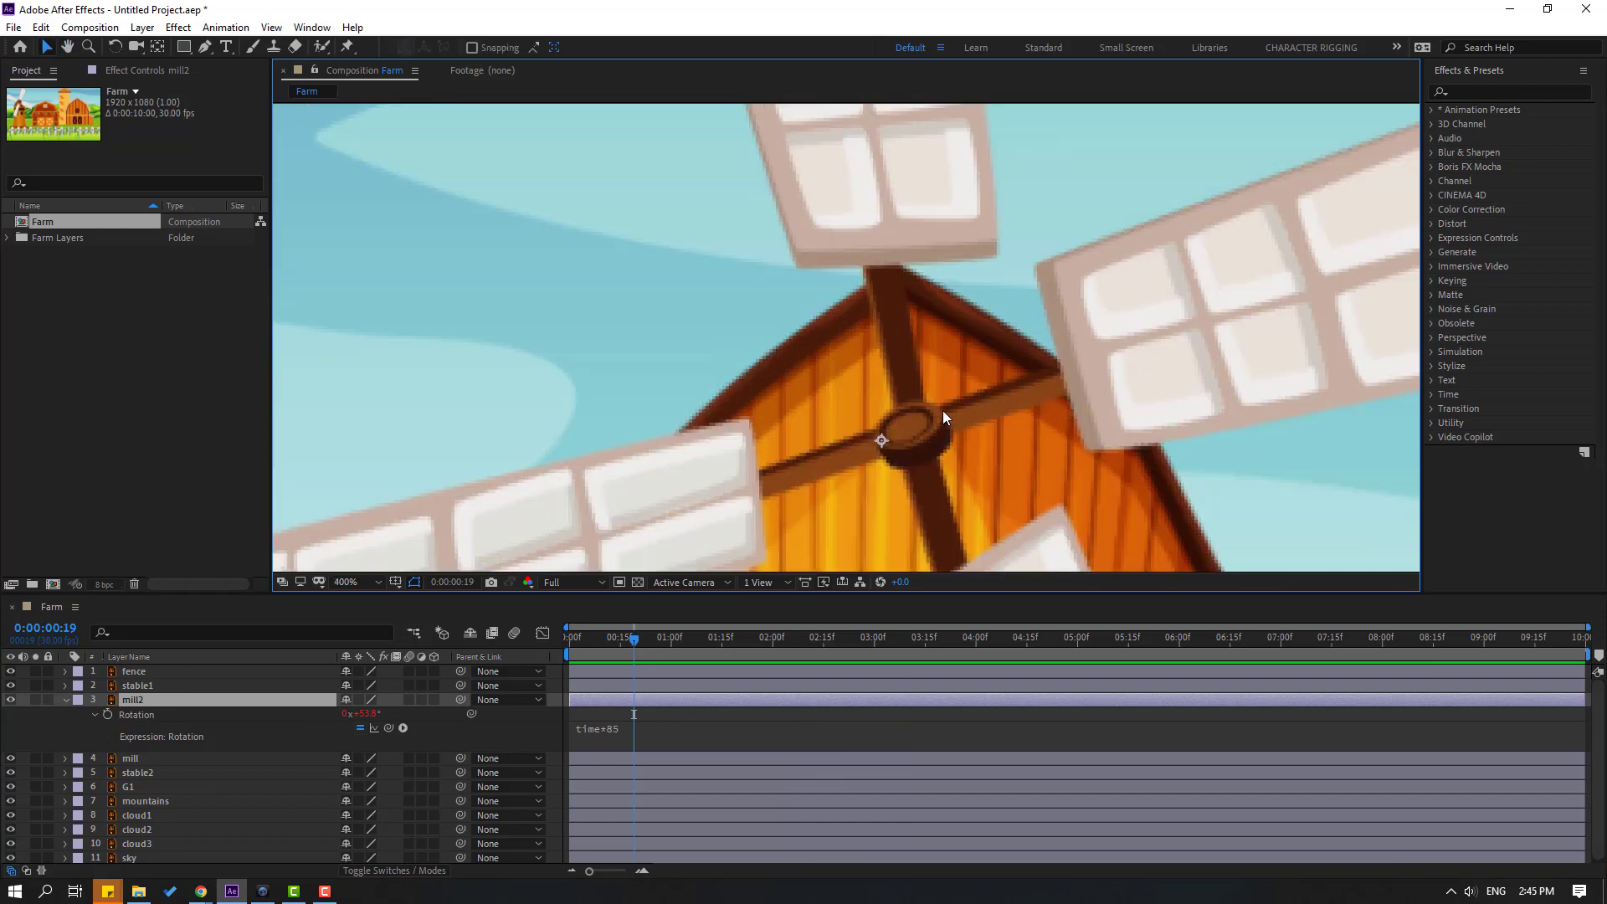
pyautogui.moveTo(943, 410); pyautogui.dragTo(776, 390)
pyautogui.click(159, 49)
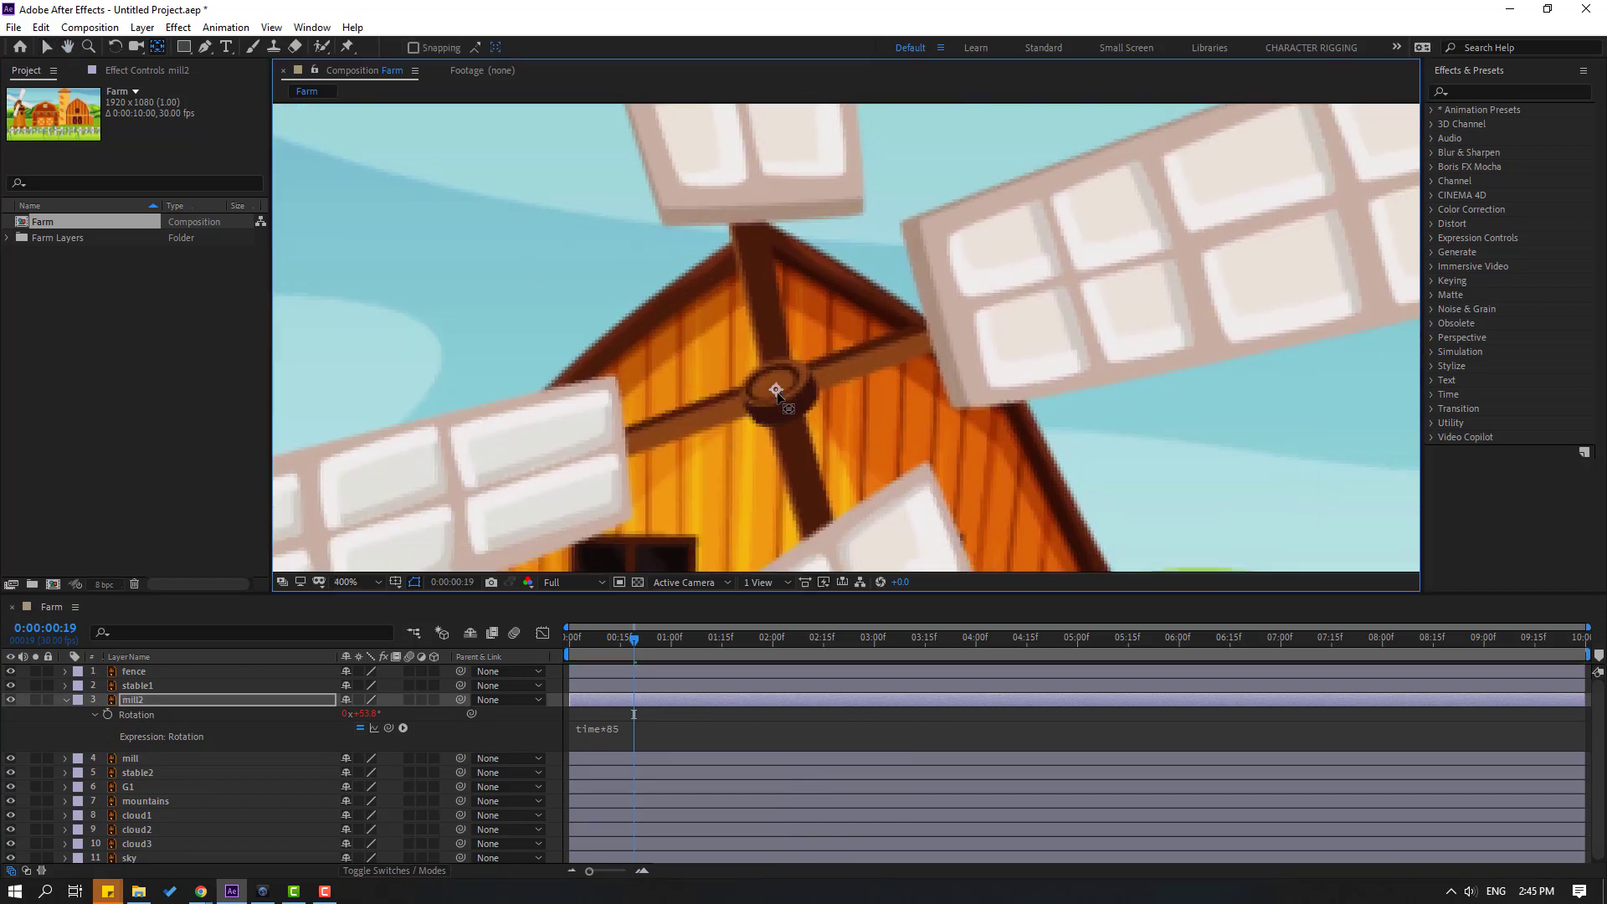
pyautogui.press(',')
pyautogui.press('v')
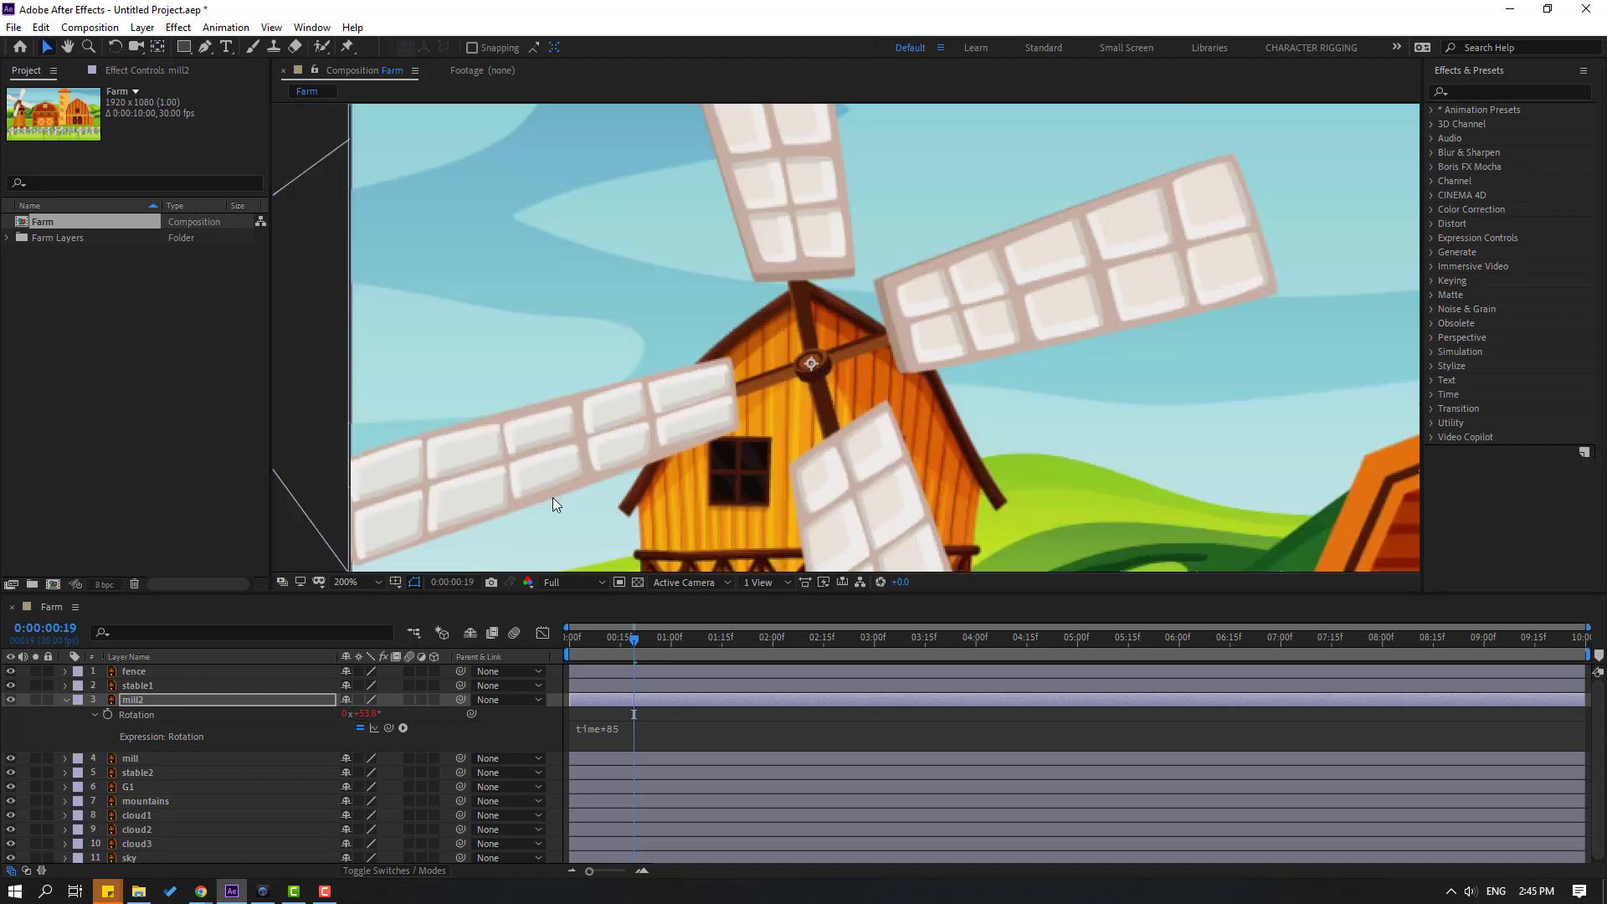
# - Play the animation to check how the windmill blades spin around the hub
pyautogui.press('space')
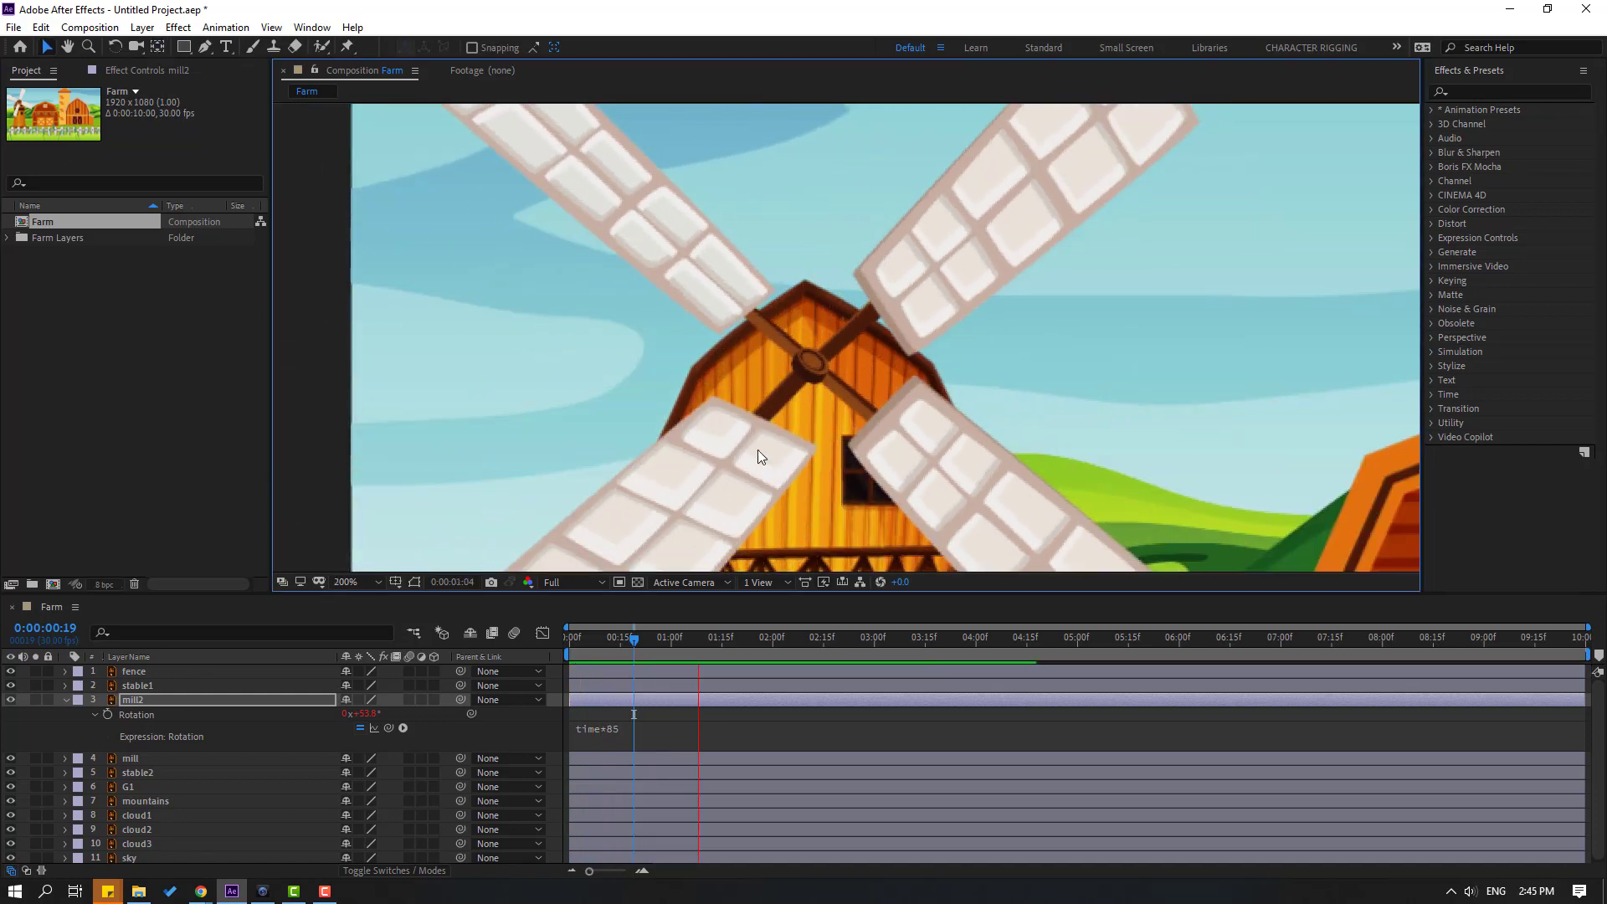
pyautogui.scroll(-4, 746, 445)
pyautogui.scroll(2, 745, 436)
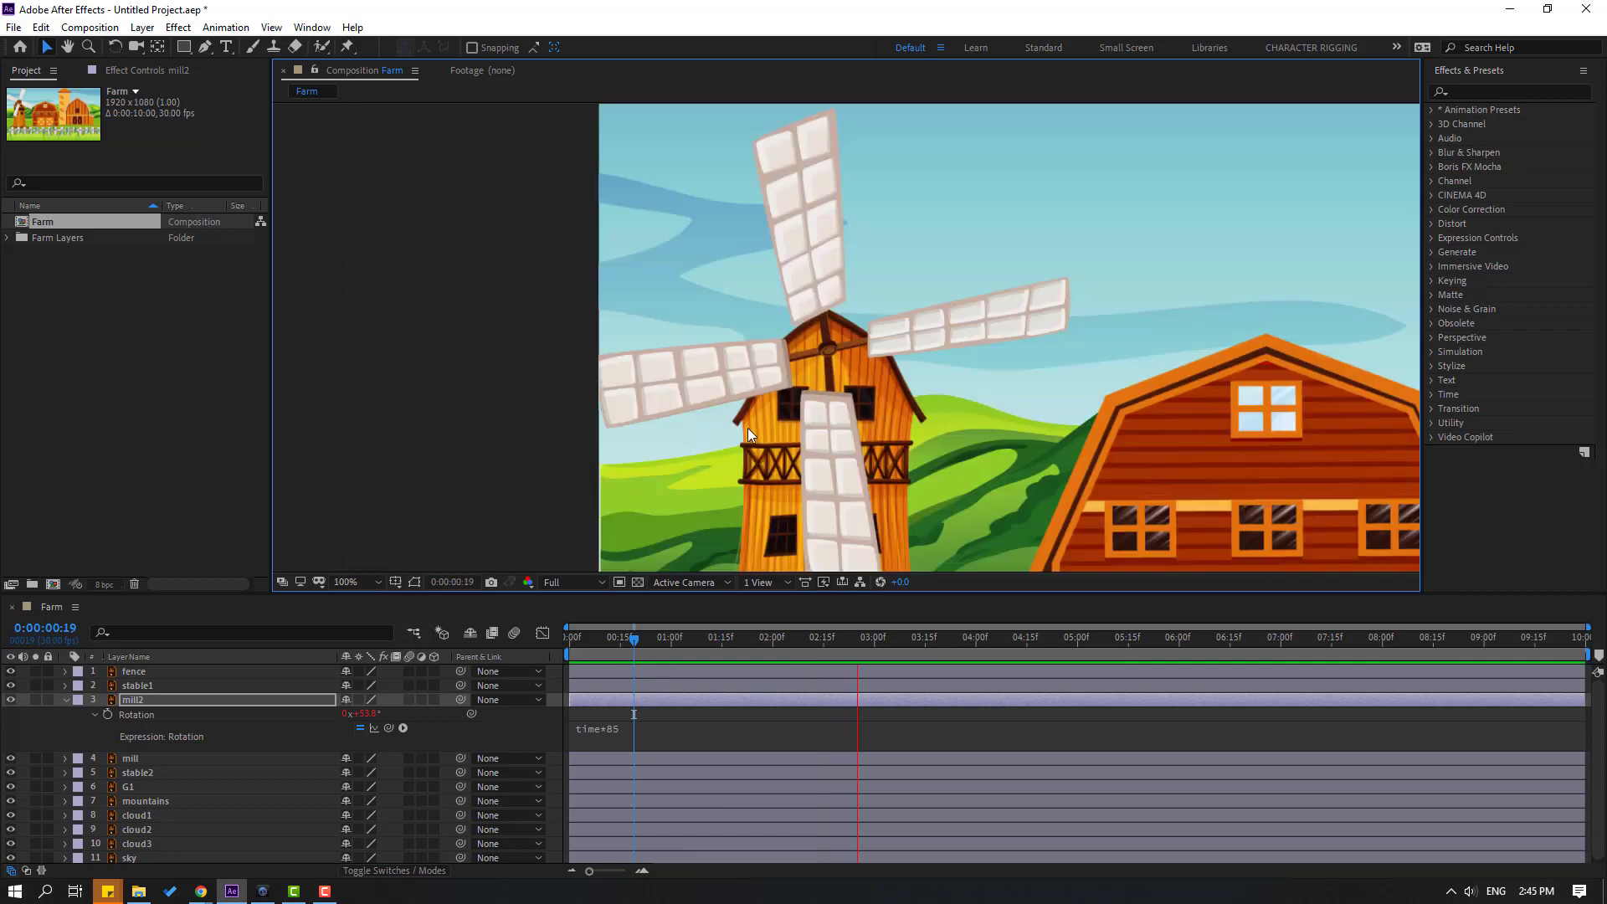
# - Reverse the blades' spin by setting mill2's Rotation expression to time*-85, and collapse the layer's properties
pyautogui.click(619, 730)
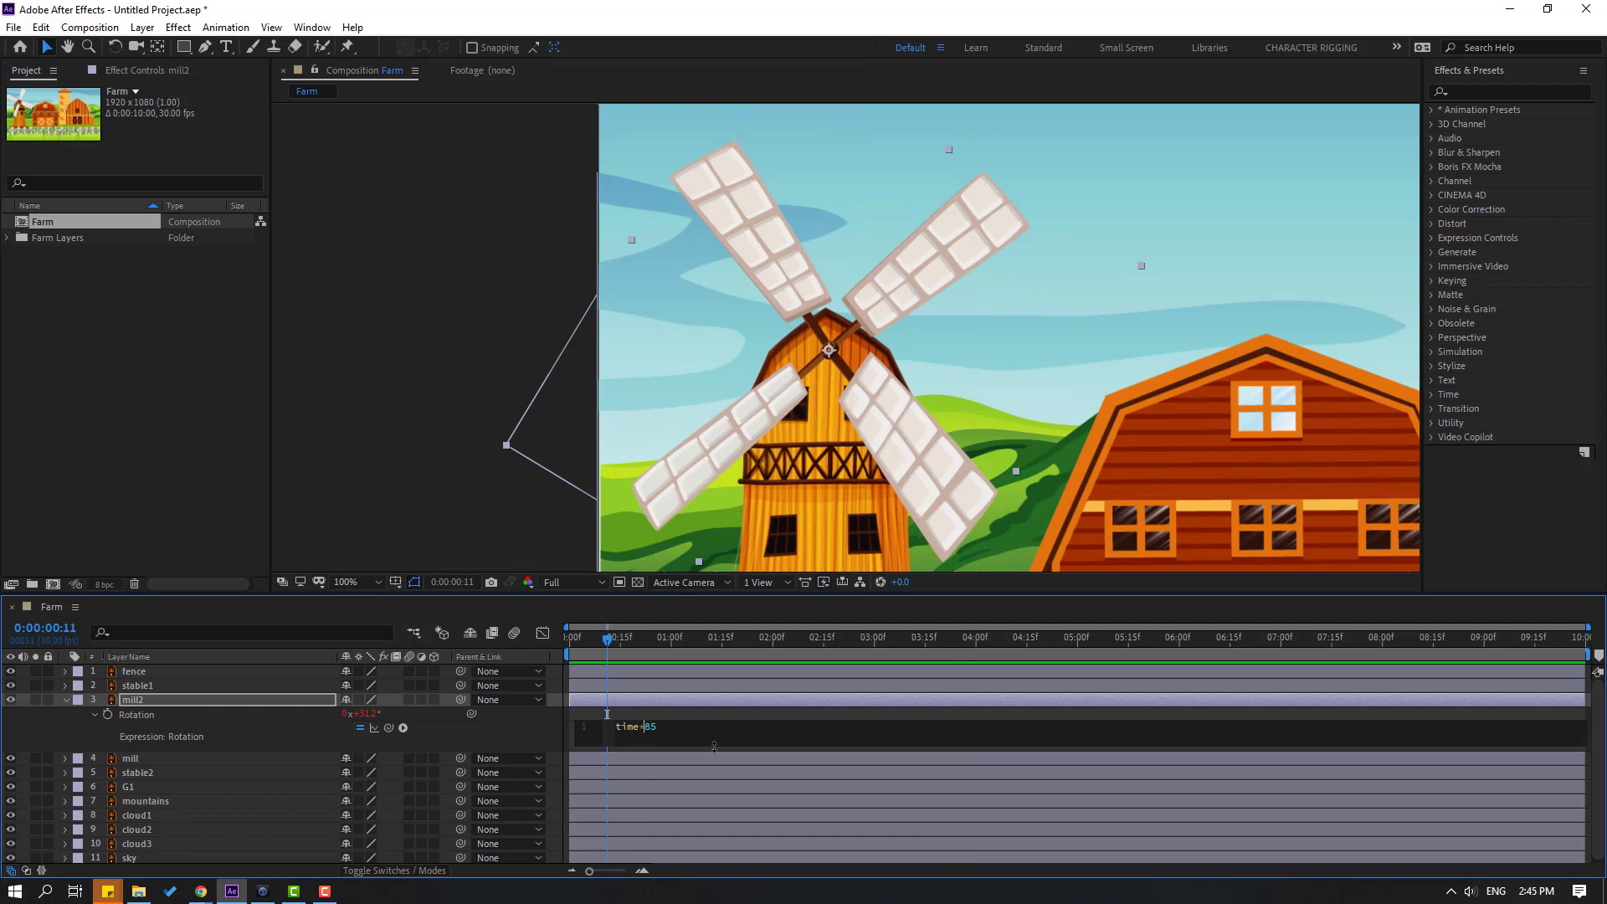
pyautogui.click(717, 710)
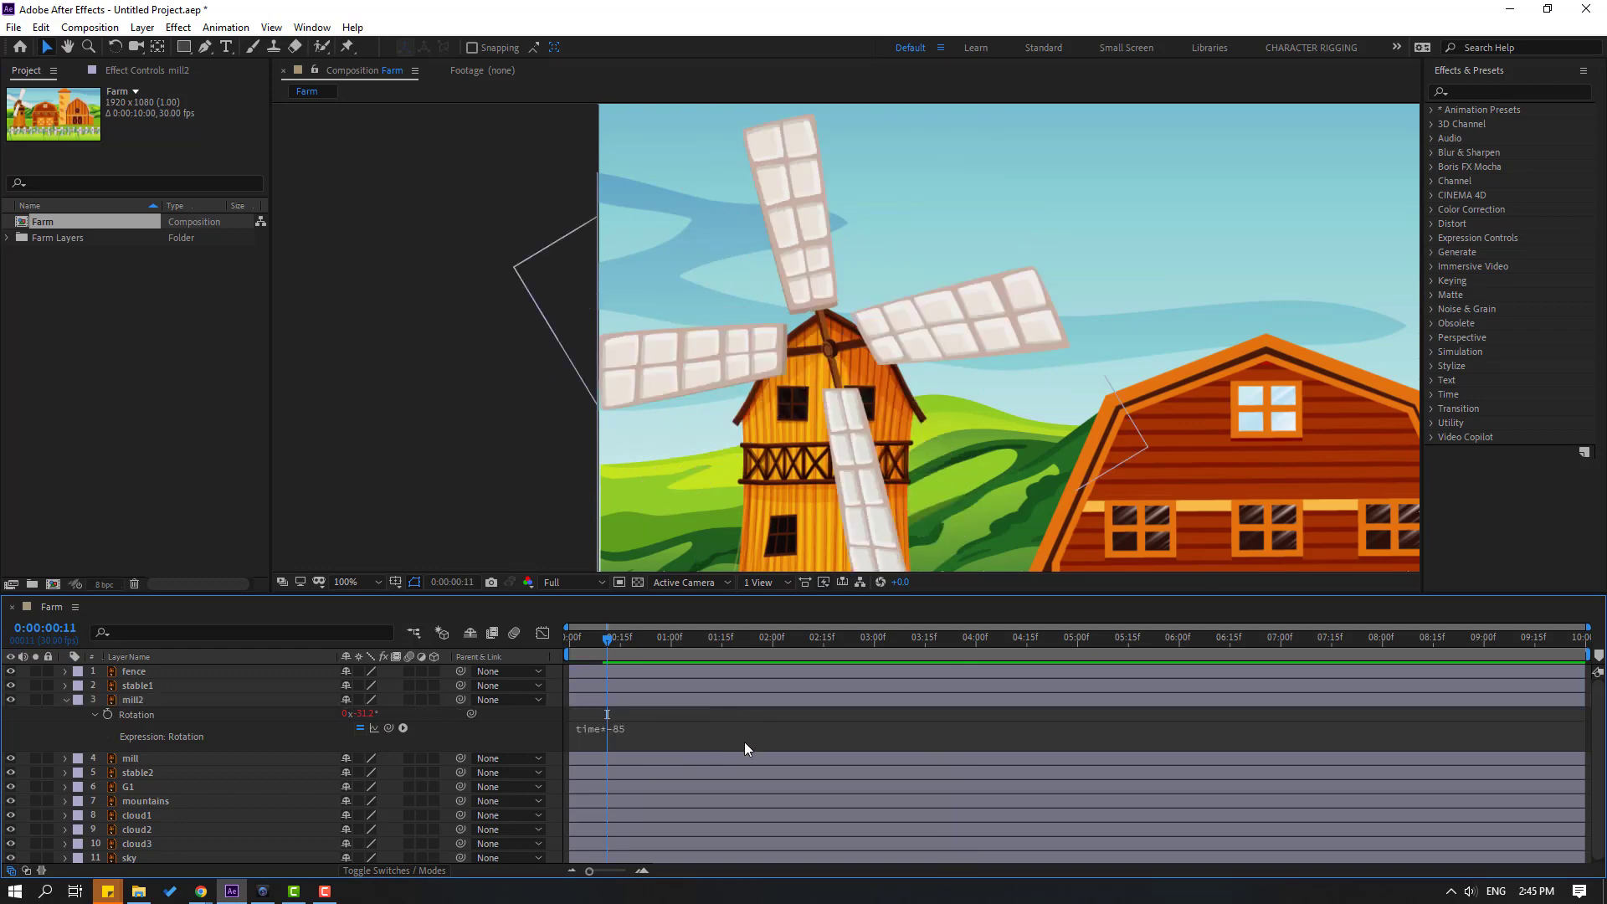
pyautogui.scroll(-2, 720, 484)
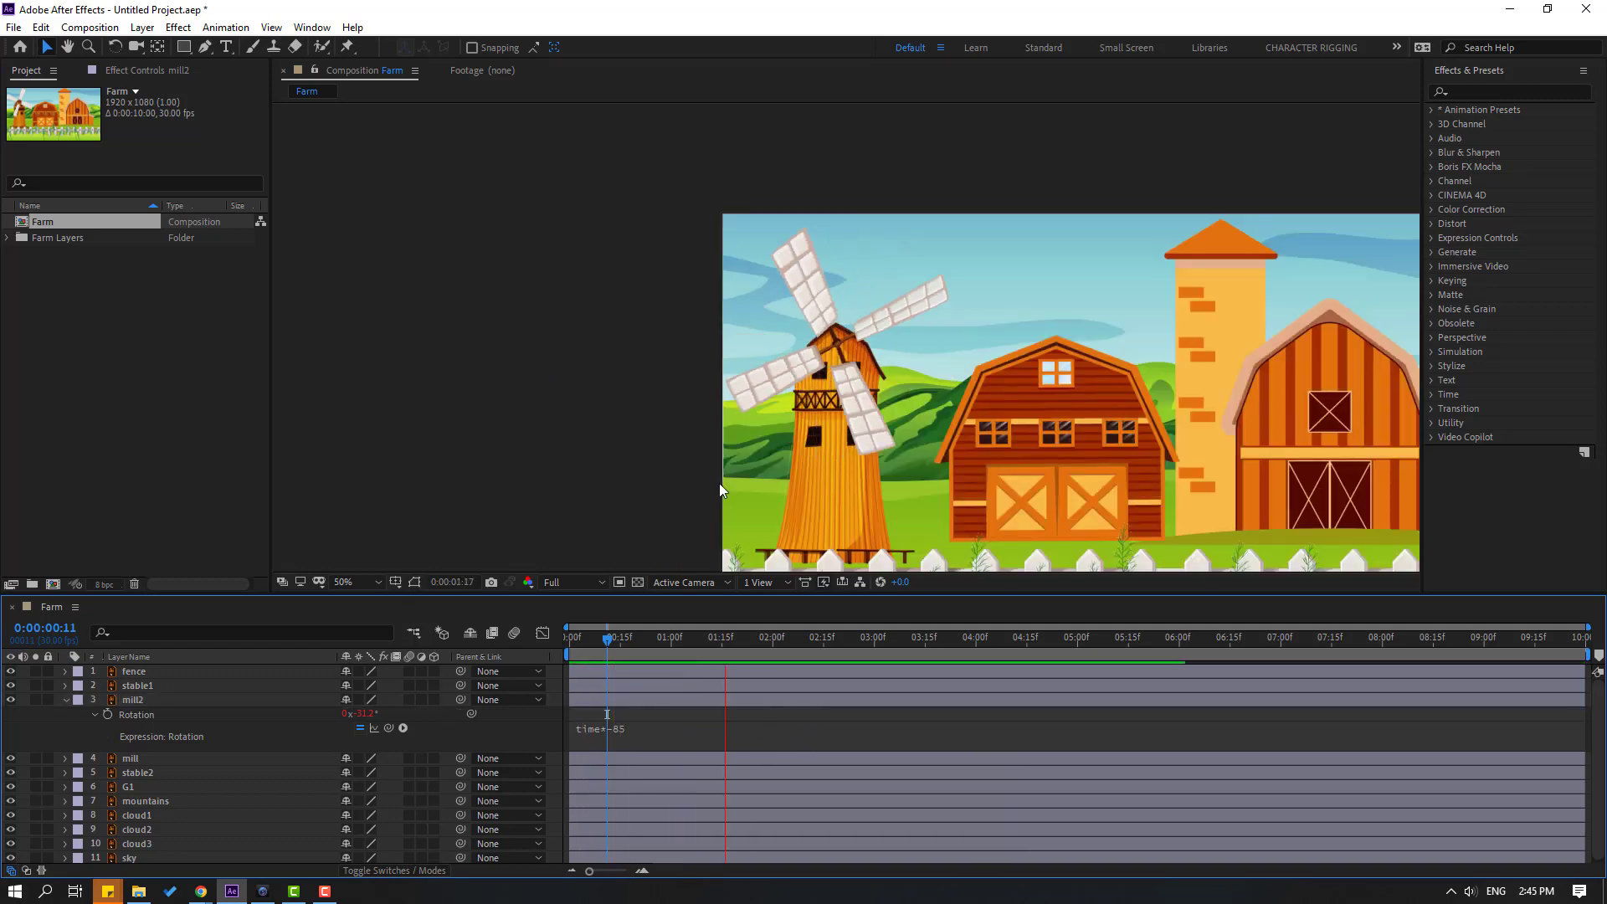
pyautogui.scroll(-2, 551, 516)
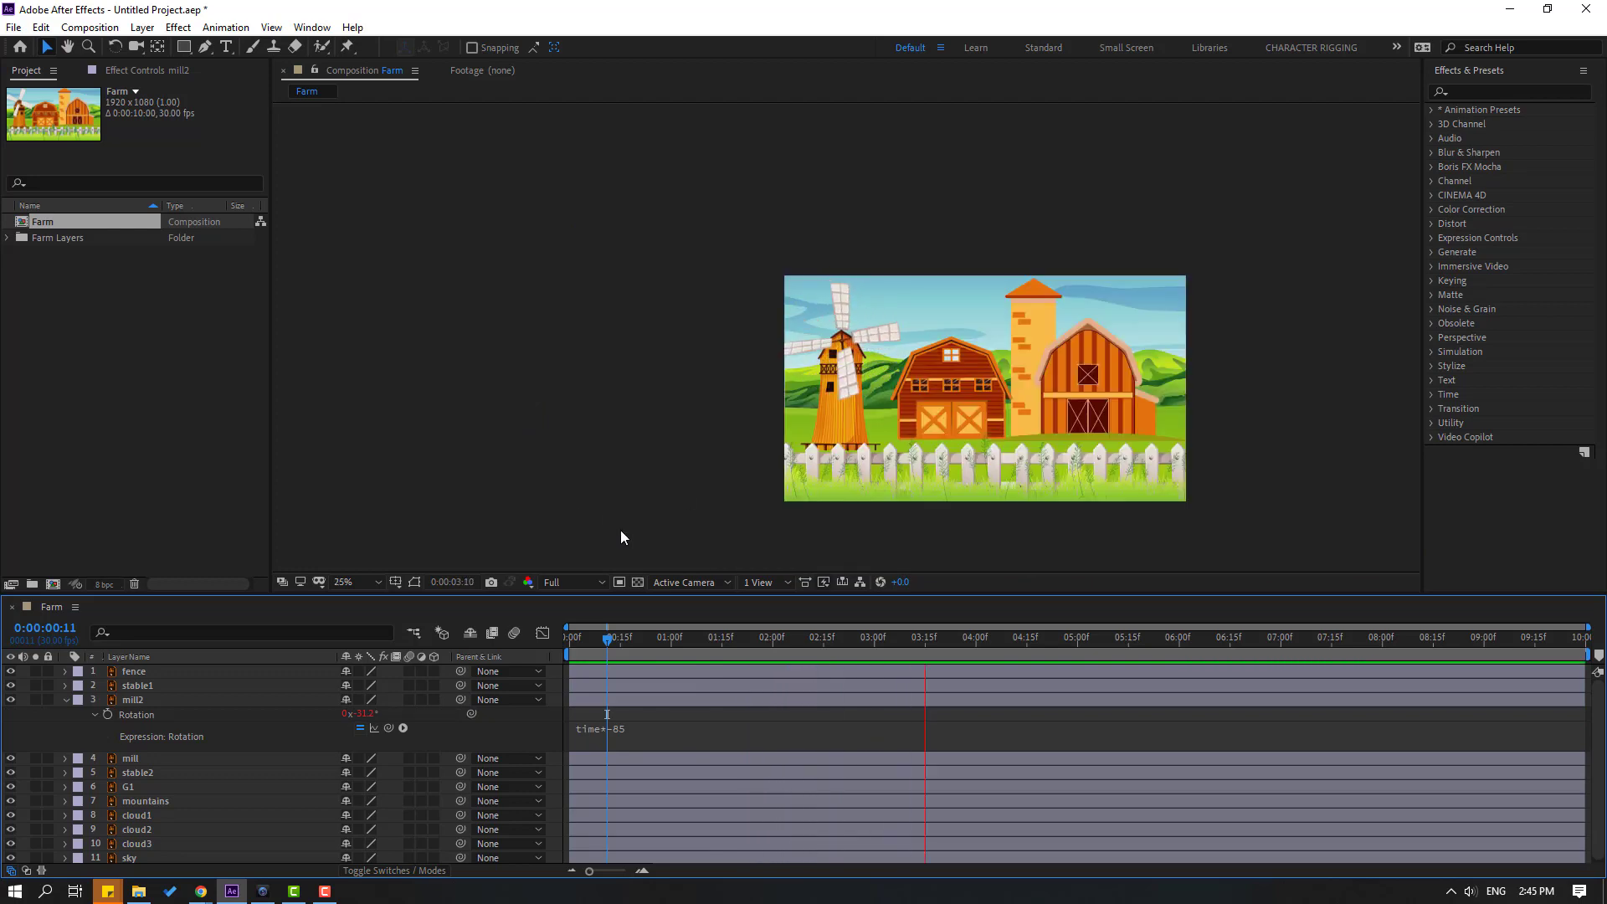
pyautogui.click(355, 584)
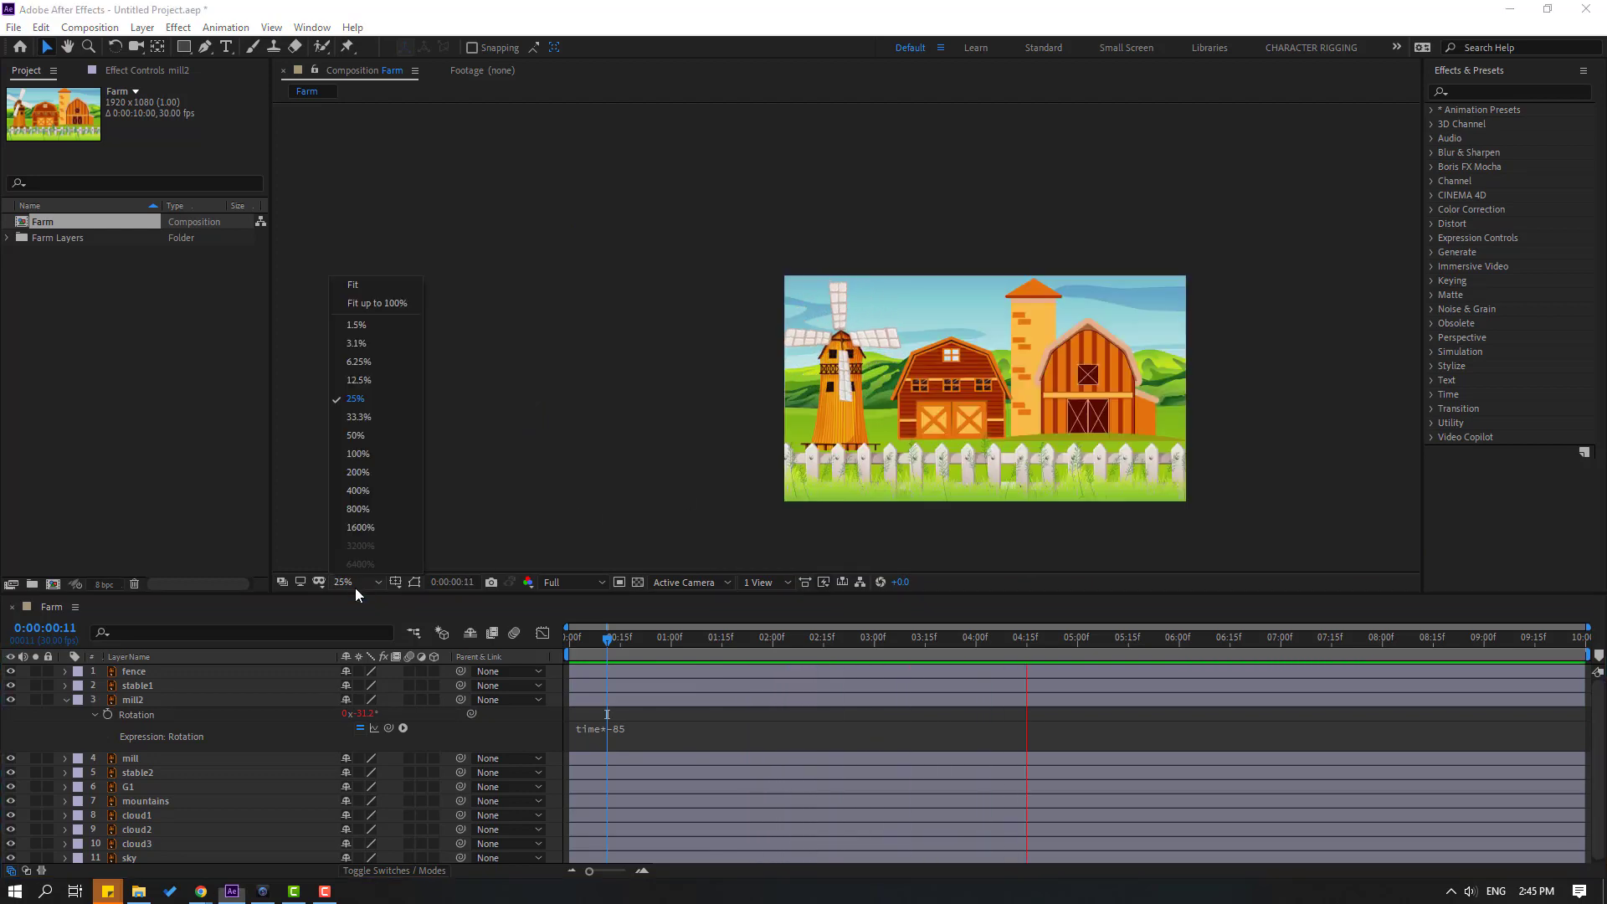
pyautogui.click(394, 303)
pyautogui.click(65, 700)
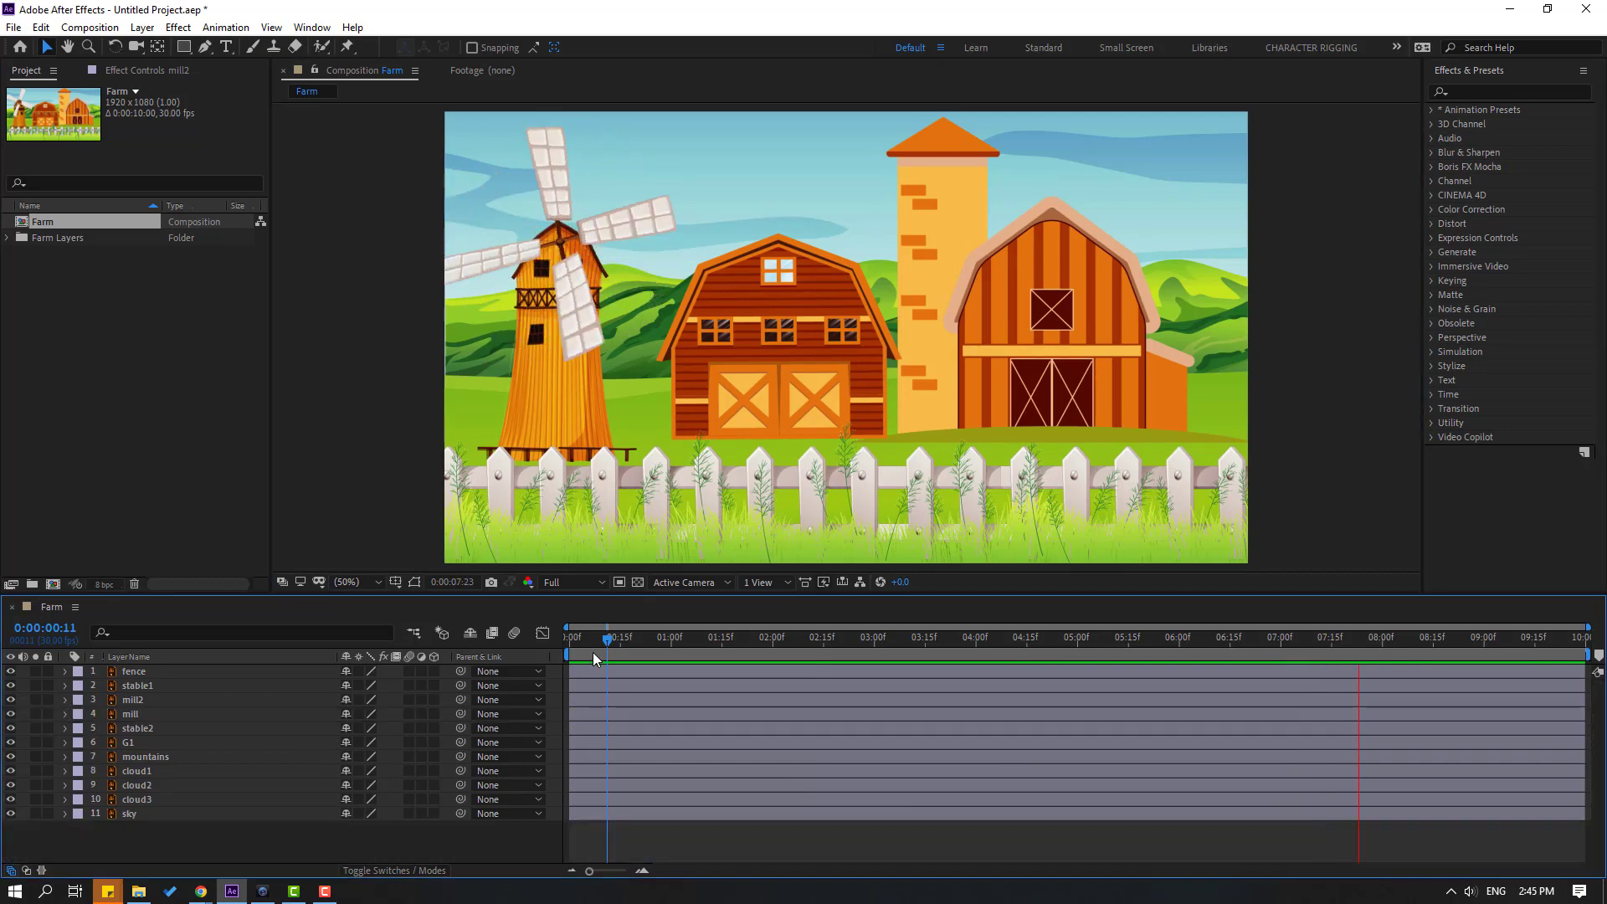
# - Add Position keyframes to the cloud1, cloud2 and cloud3 layers at 0:00:00:02
pyautogui.click(578, 639)
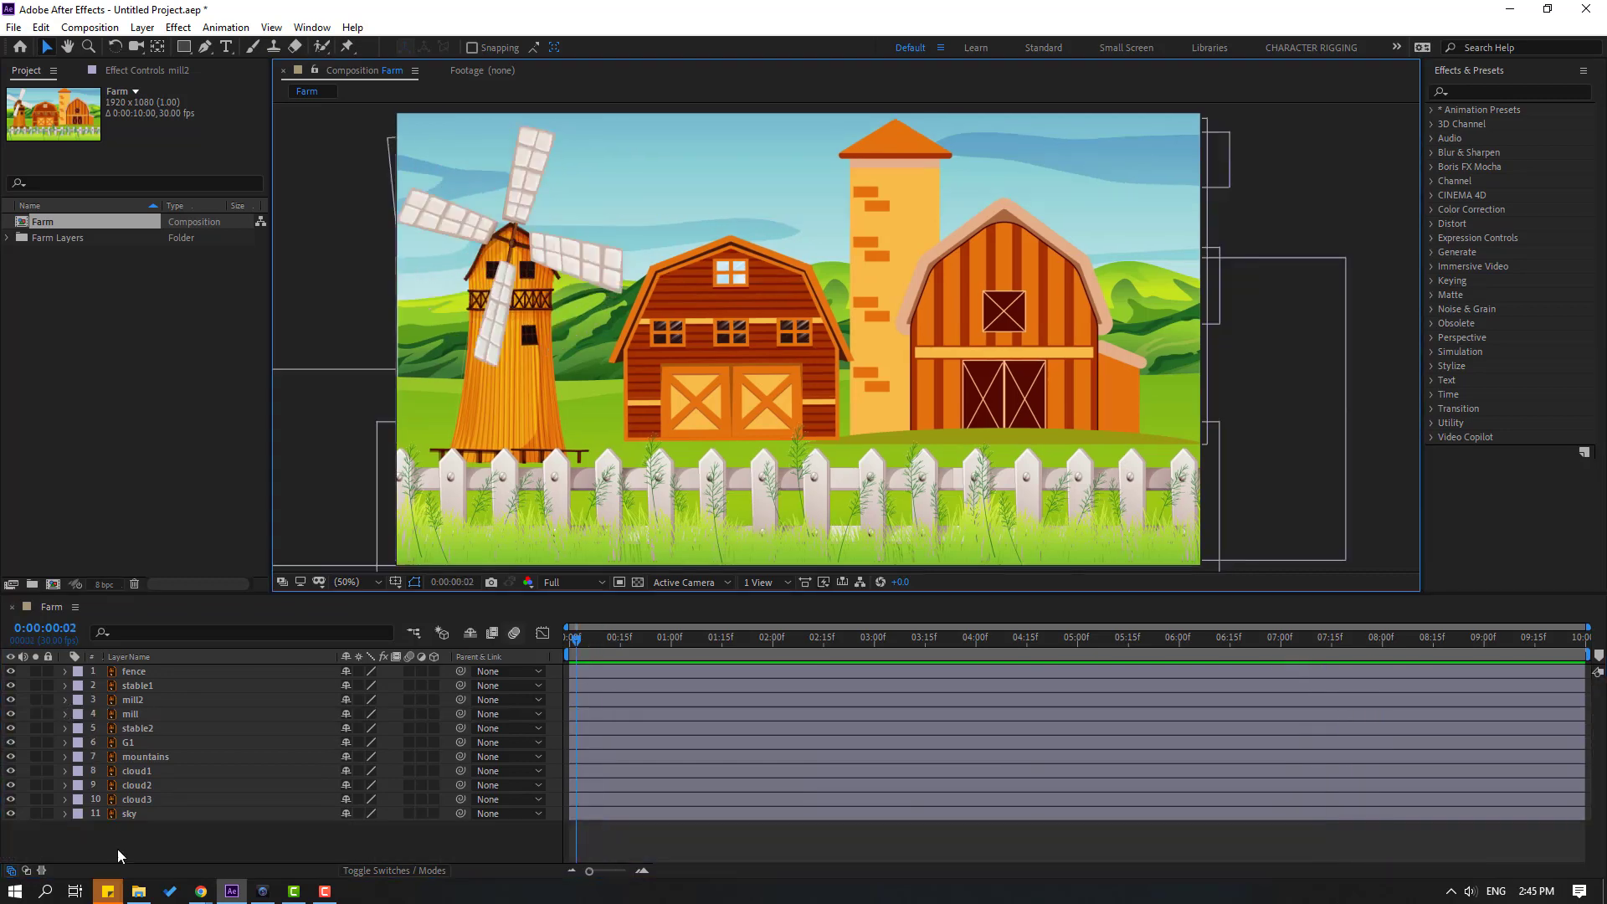
pyautogui.click(142, 774)
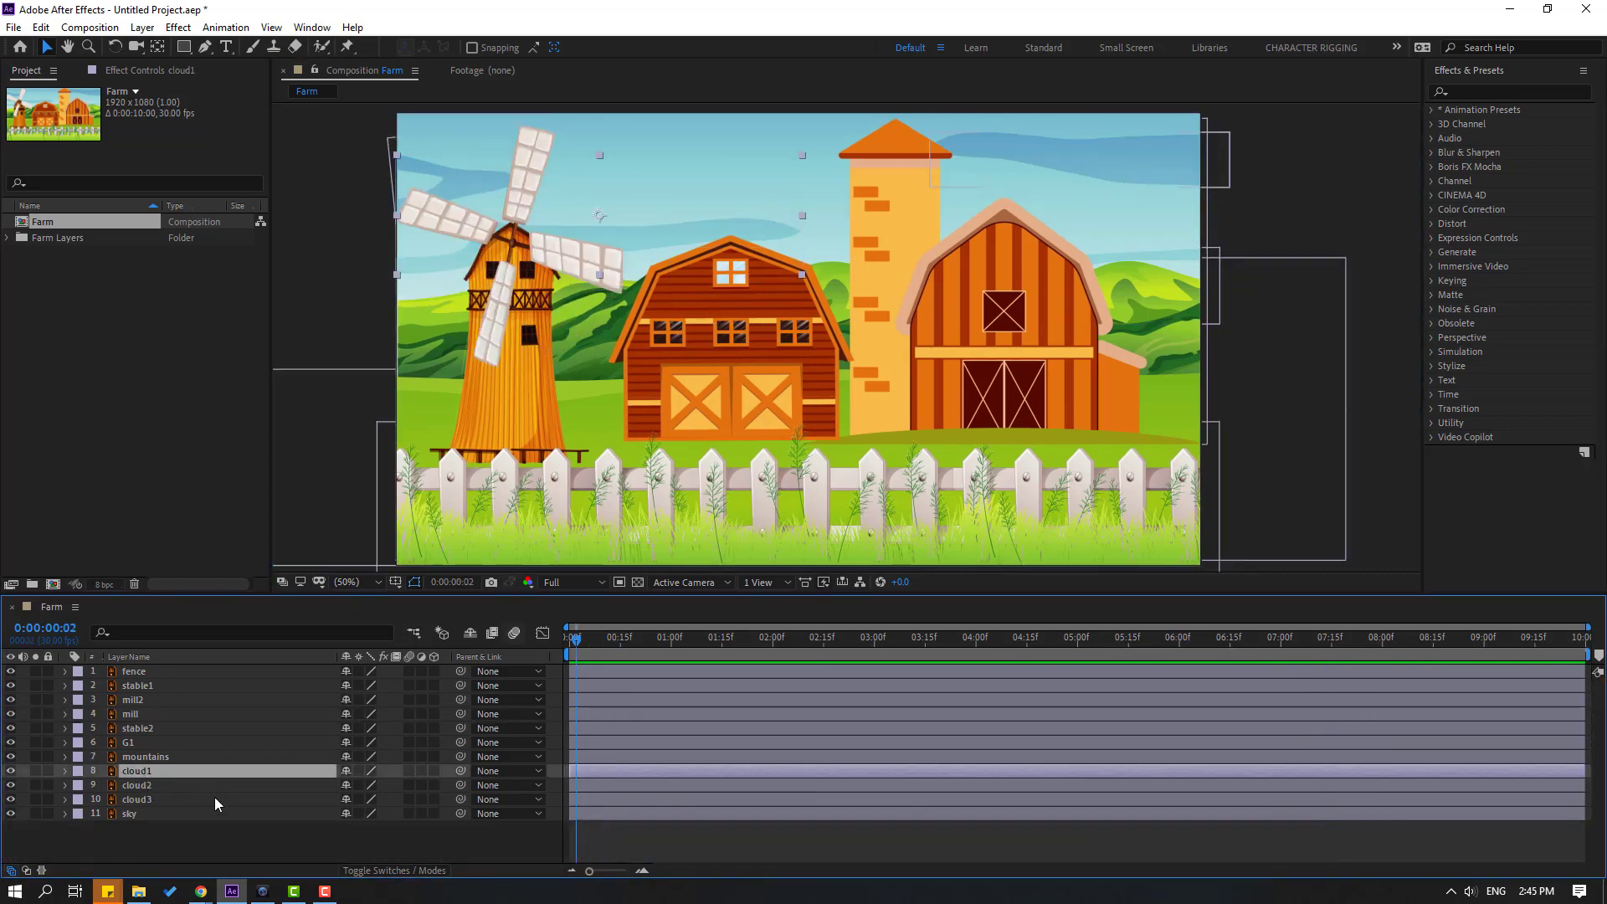
pyautogui.press('p')
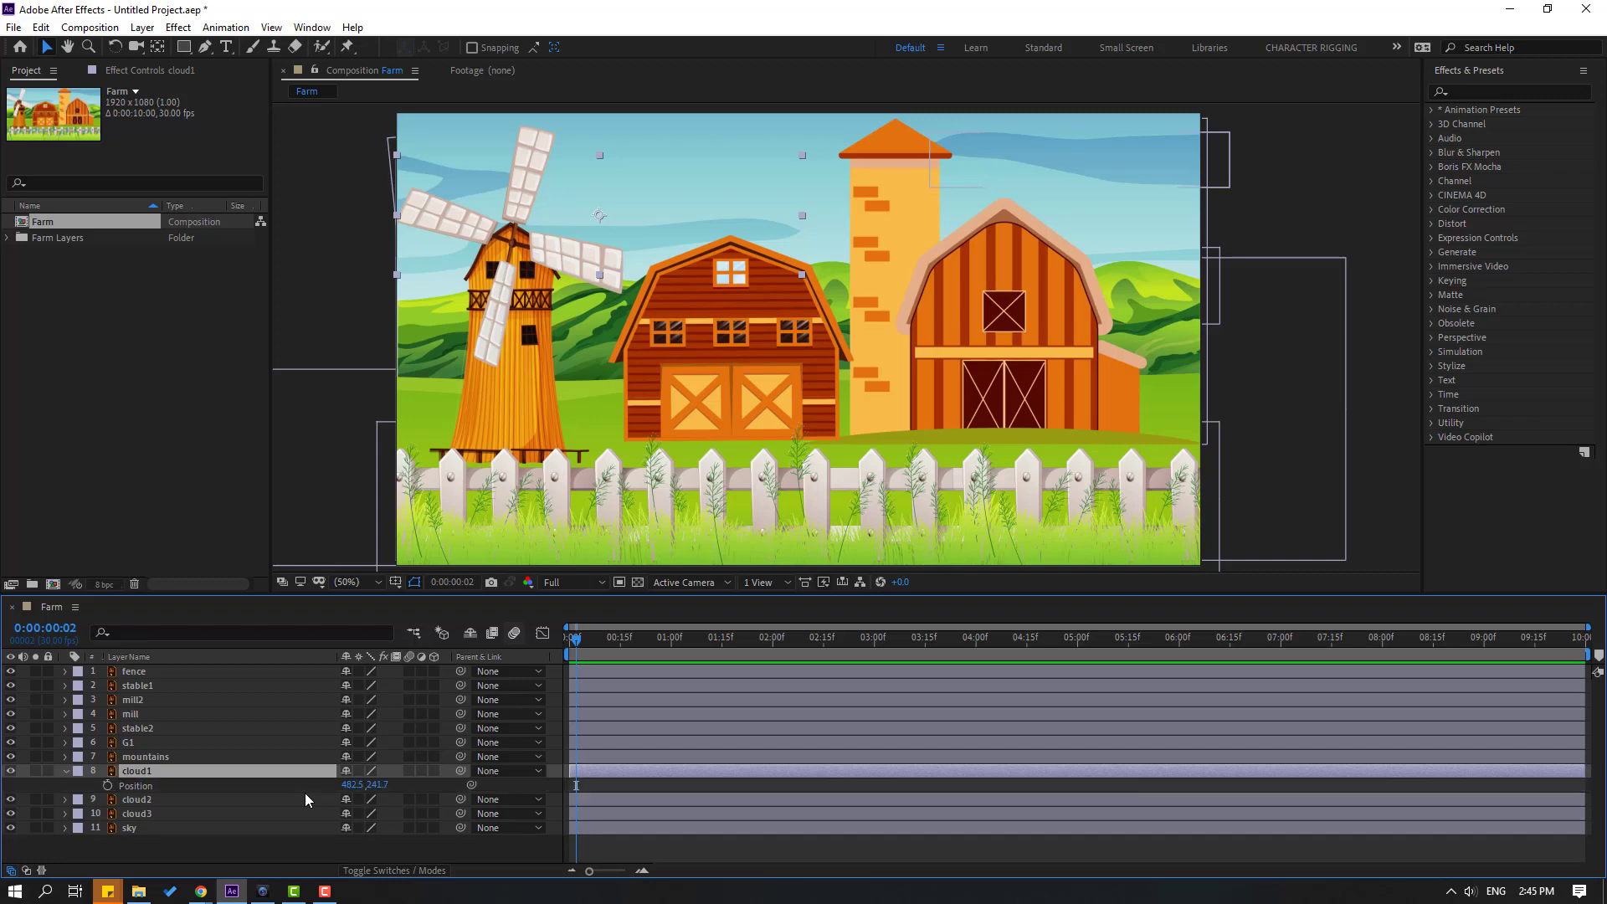
pyautogui.keyDown('ctrl'); pyautogui.click(138, 800); pyautogui.keyUp('ctrl')
pyautogui.keyDown('ctrl'); pyautogui.click(162, 814); pyautogui.keyUp('ctrl')
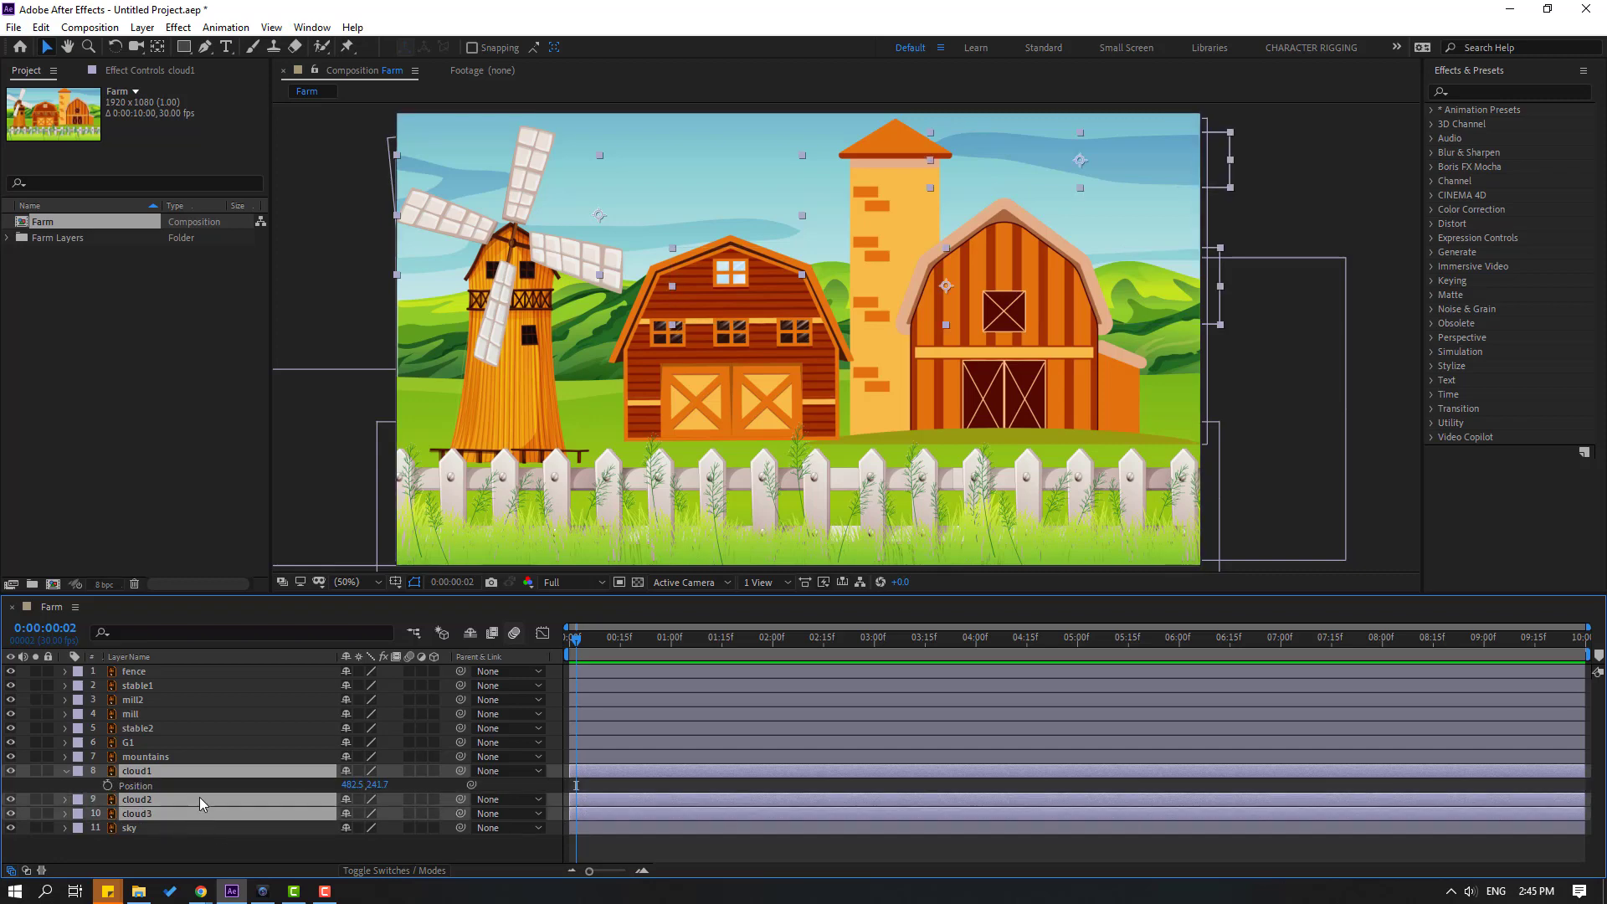
pyautogui.press('p')
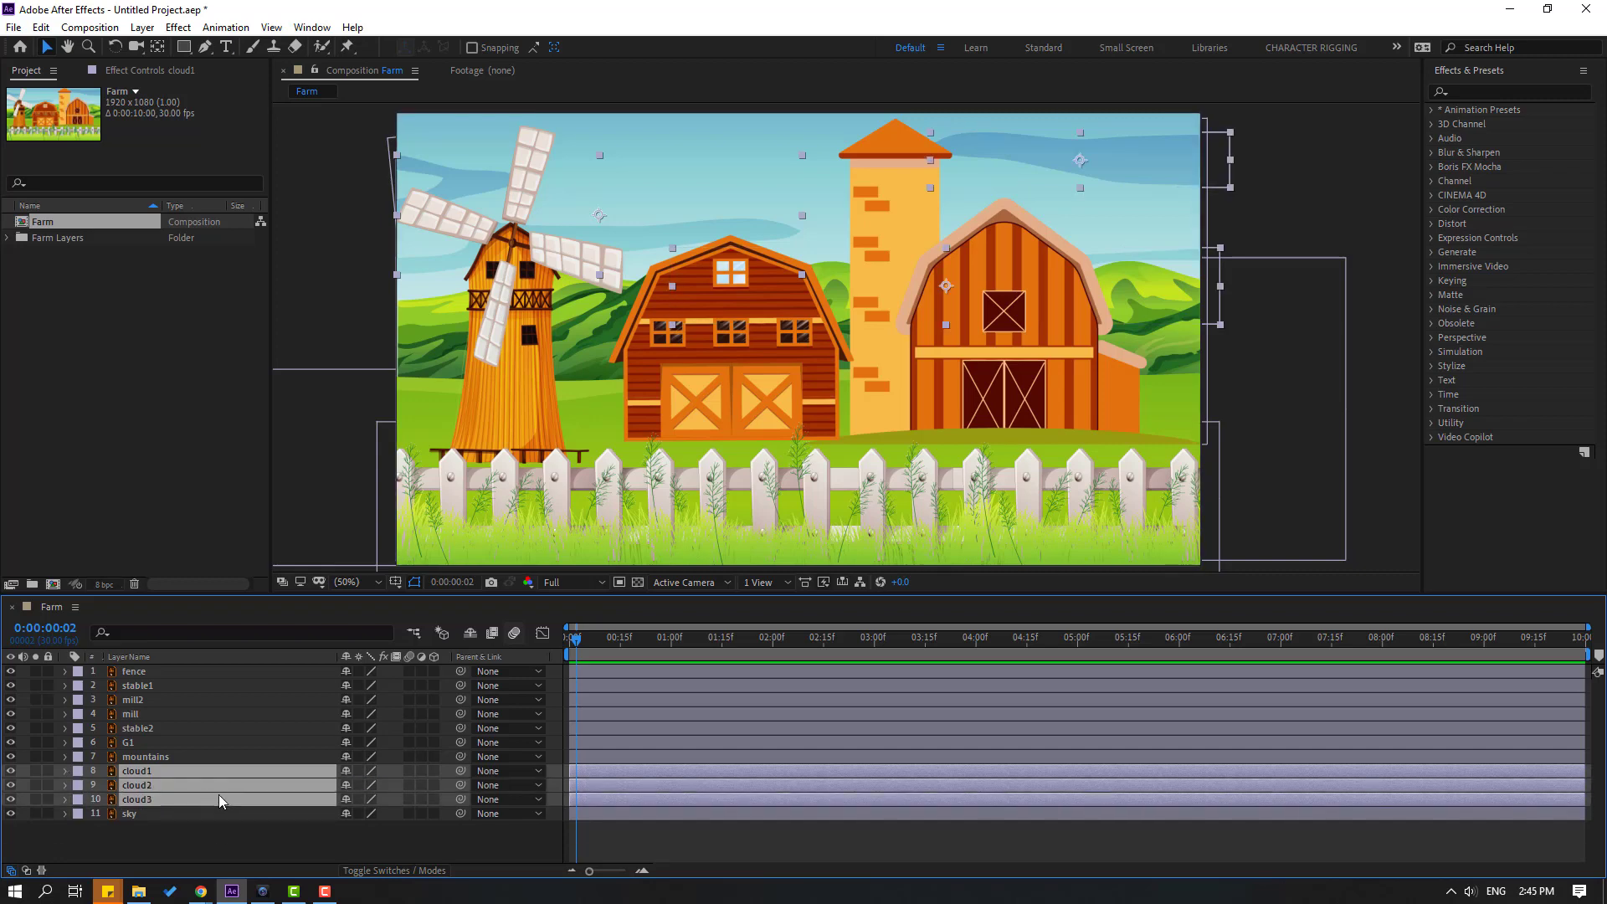
pyautogui.press('p')
pyautogui.hotkey('alt', 'shift', 'p')
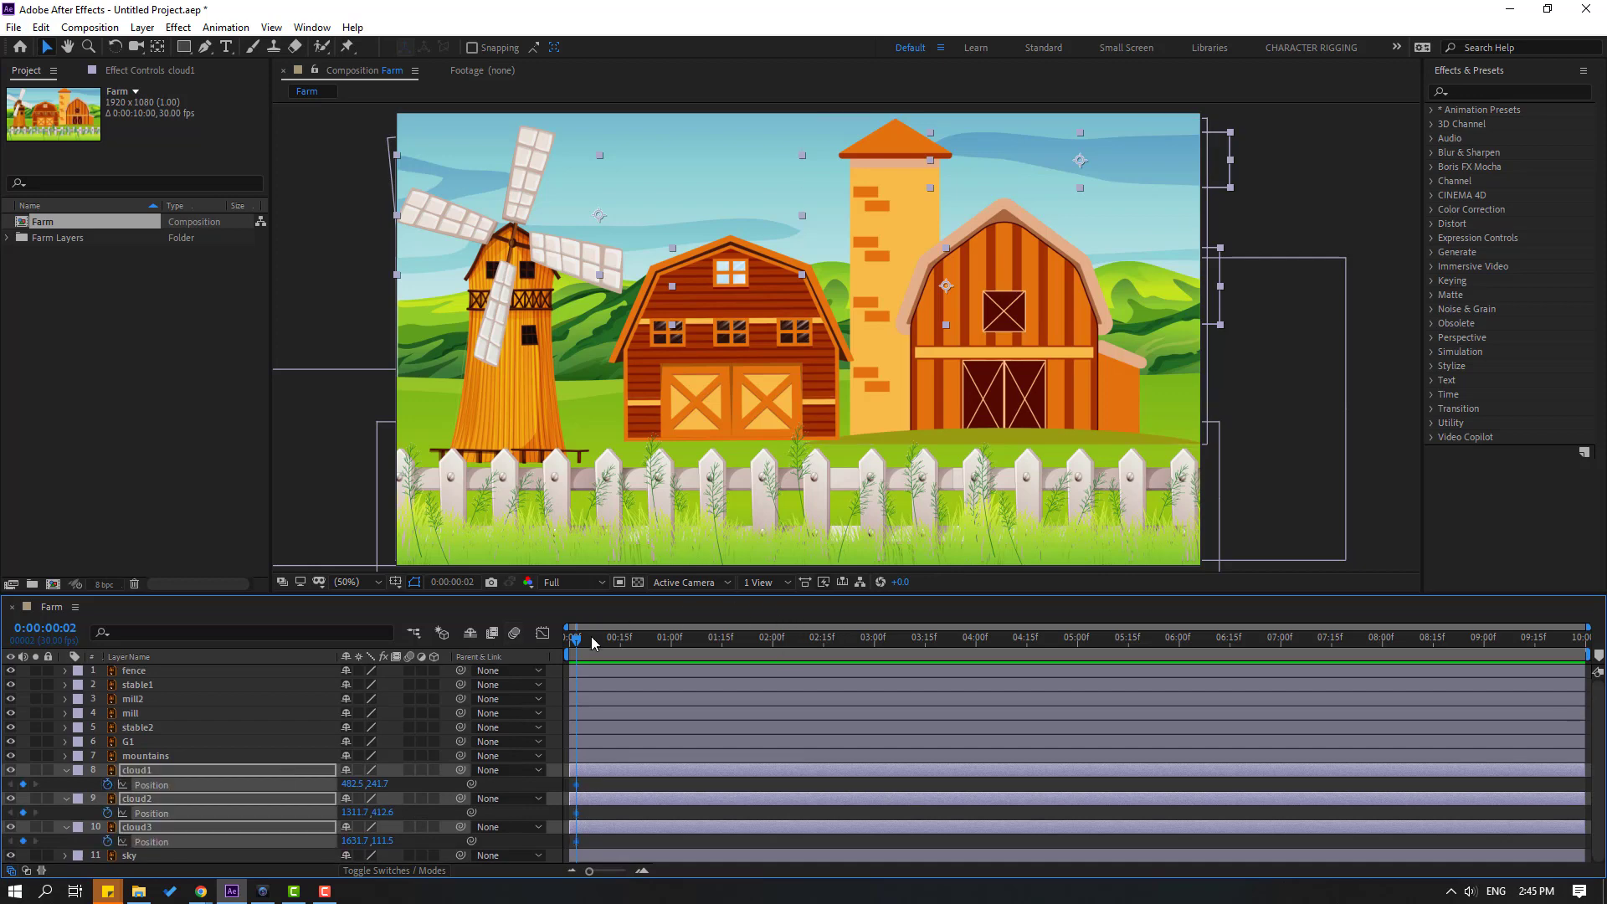
# - At 0:00:09:29, keyframe cloud1's X position at about 163.5 so it drifts to the left
pyautogui.moveTo(591, 637); pyautogui.dragTo(1600, 648)
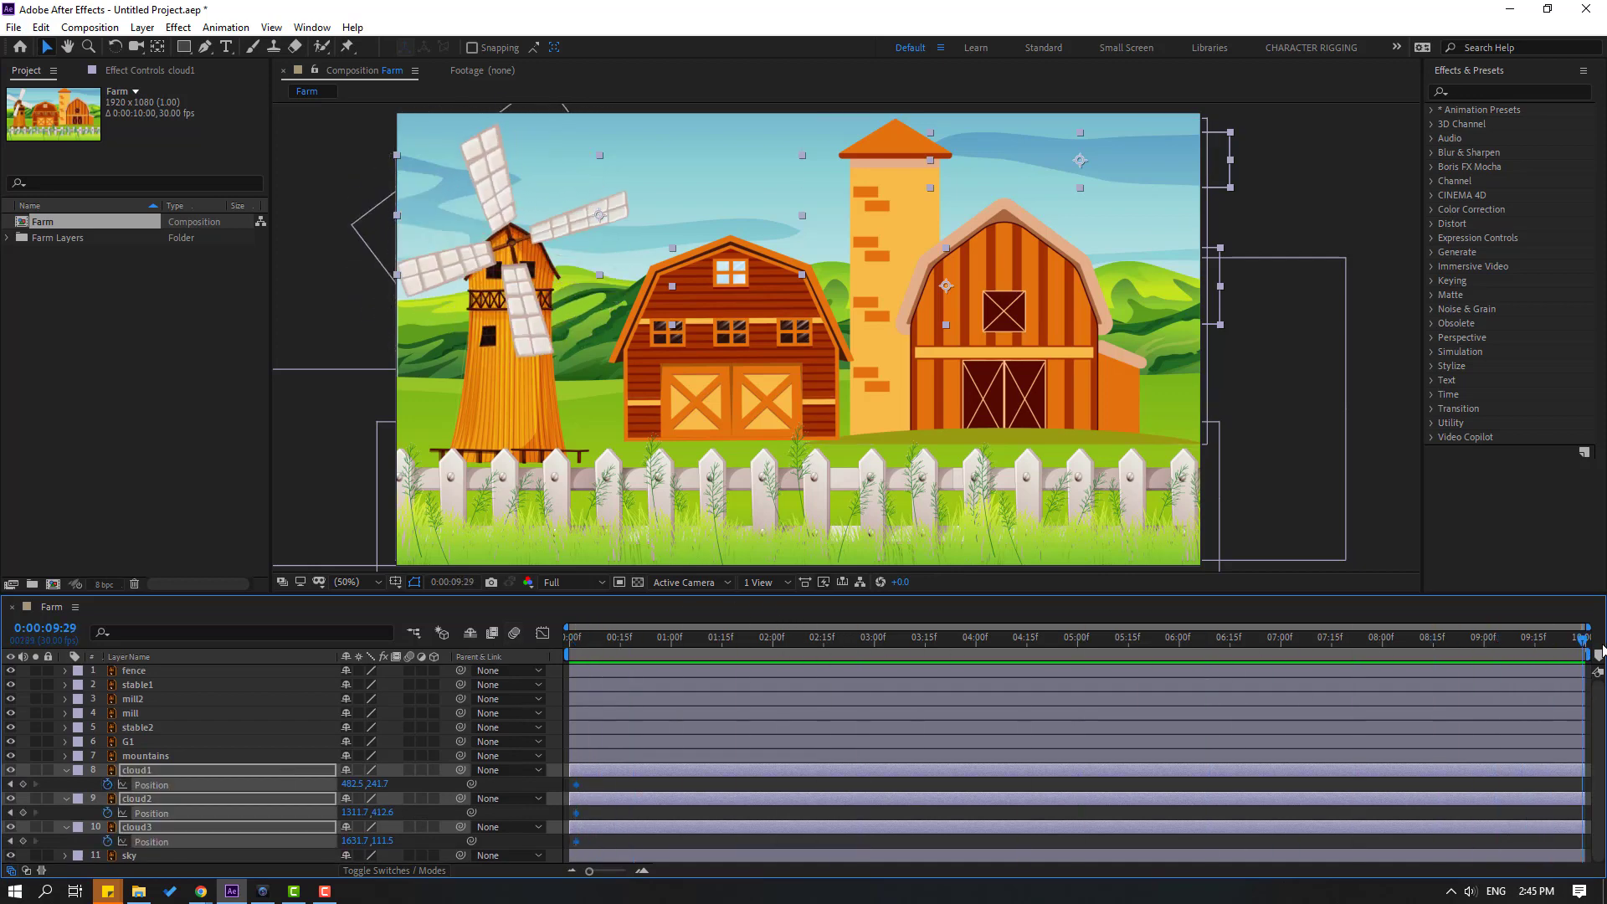
pyautogui.click(591, 801)
pyautogui.moveTo(351, 784); pyautogui.dragTo(285, 832)
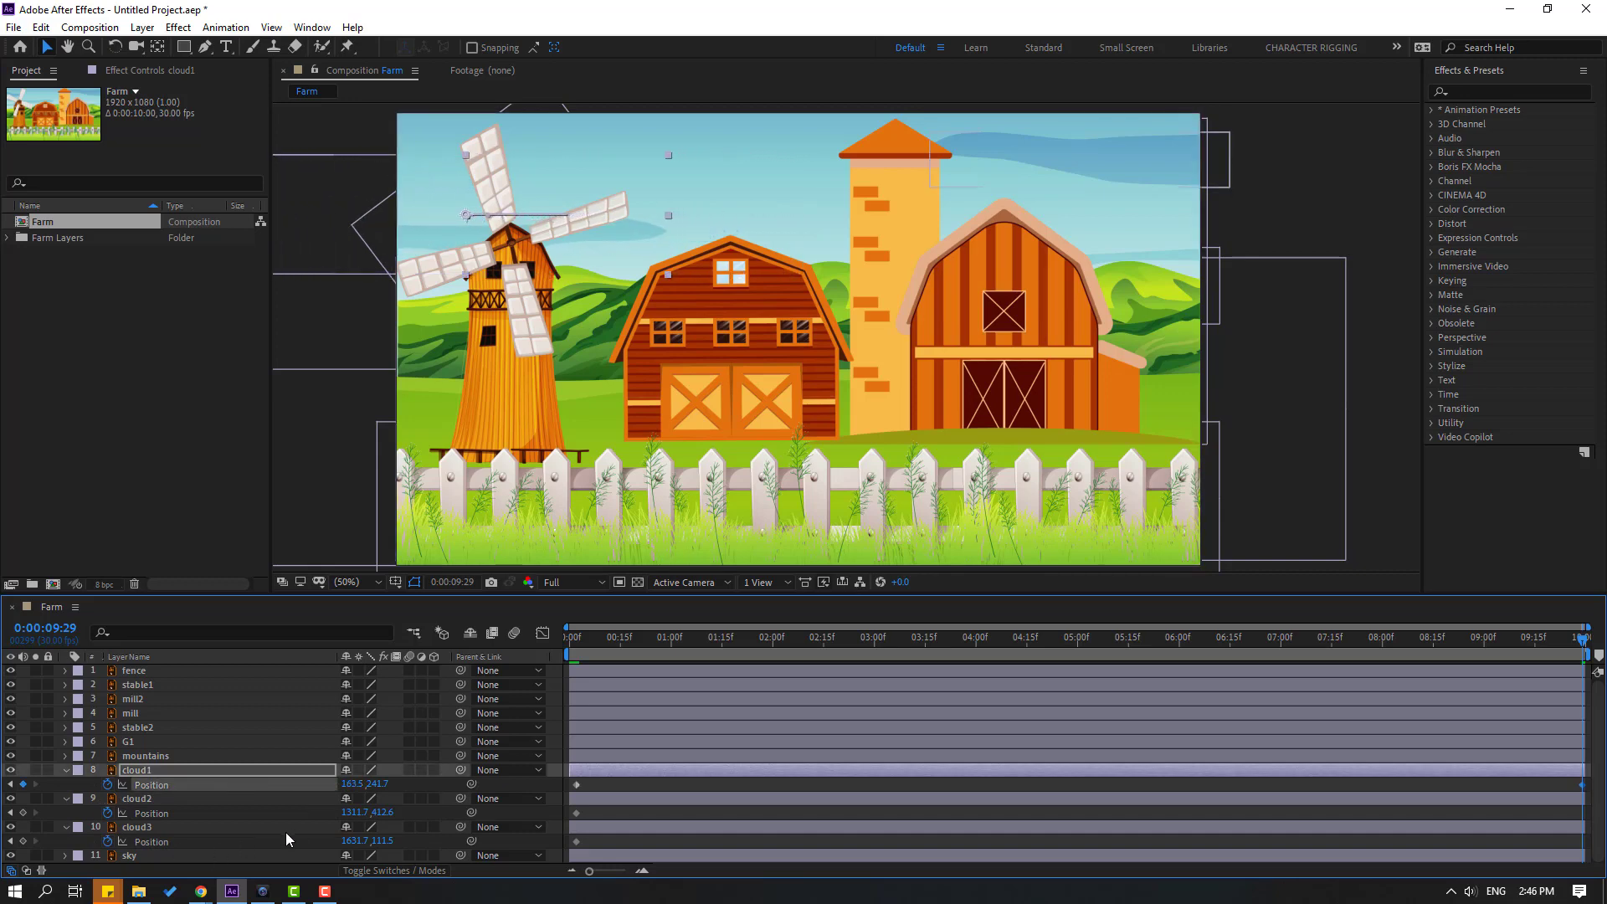
# - At 0:00:09:29, keyframe the X position of cloud2 at about 1795.7 and cloud3 at about 1907.7, and preview the motion
pyautogui.click(134, 799)
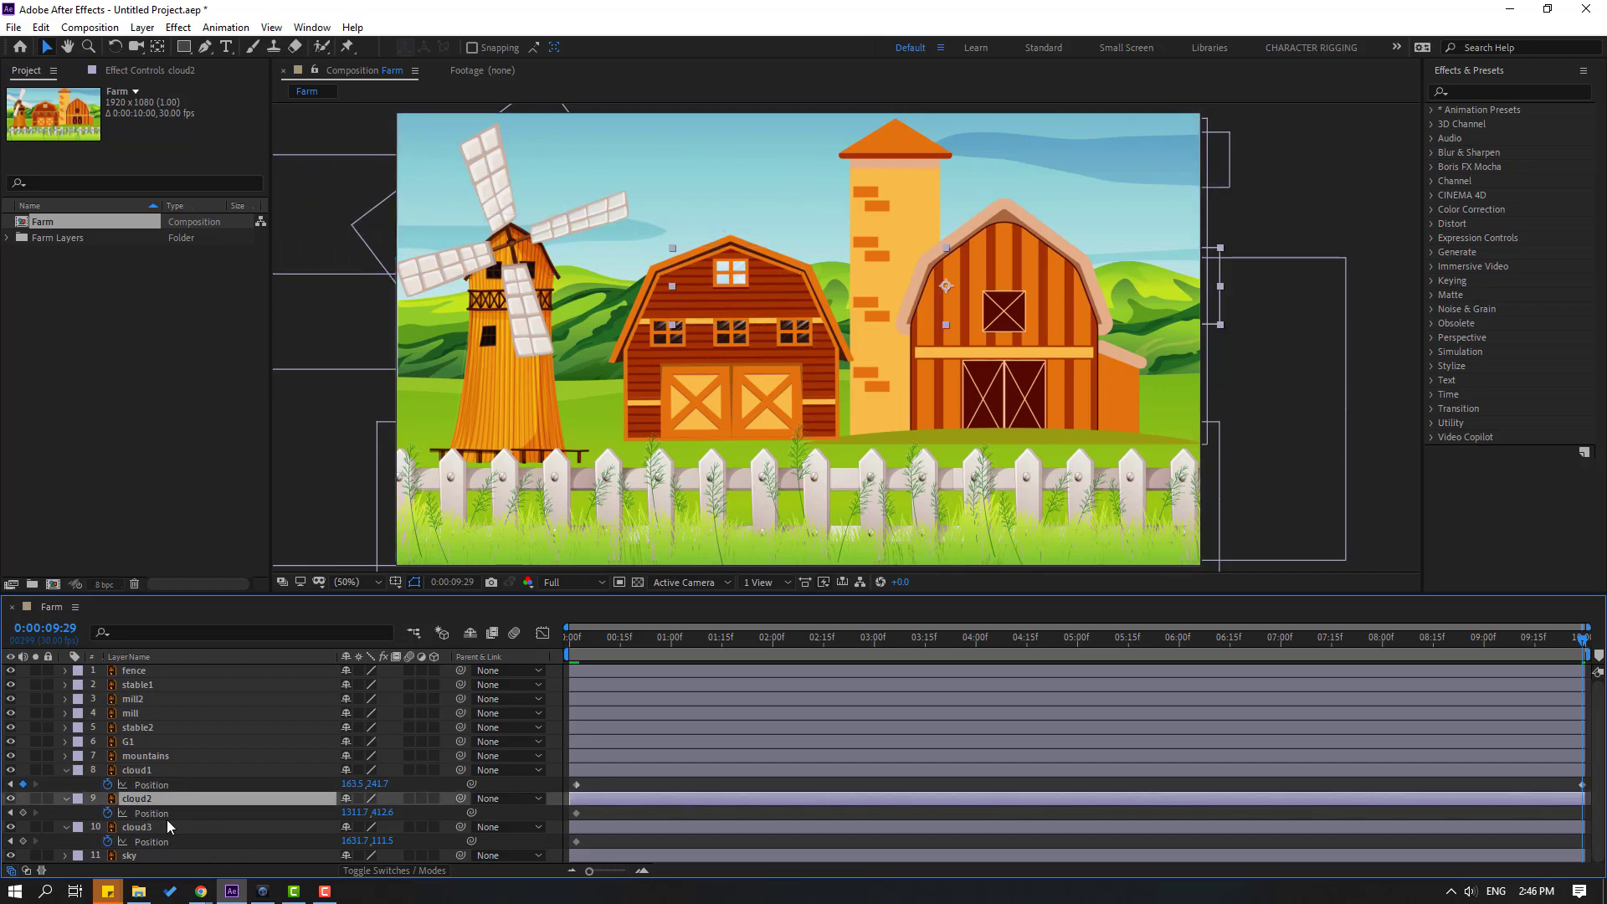
pyautogui.moveTo(374, 814); pyautogui.dragTo(751, 806)
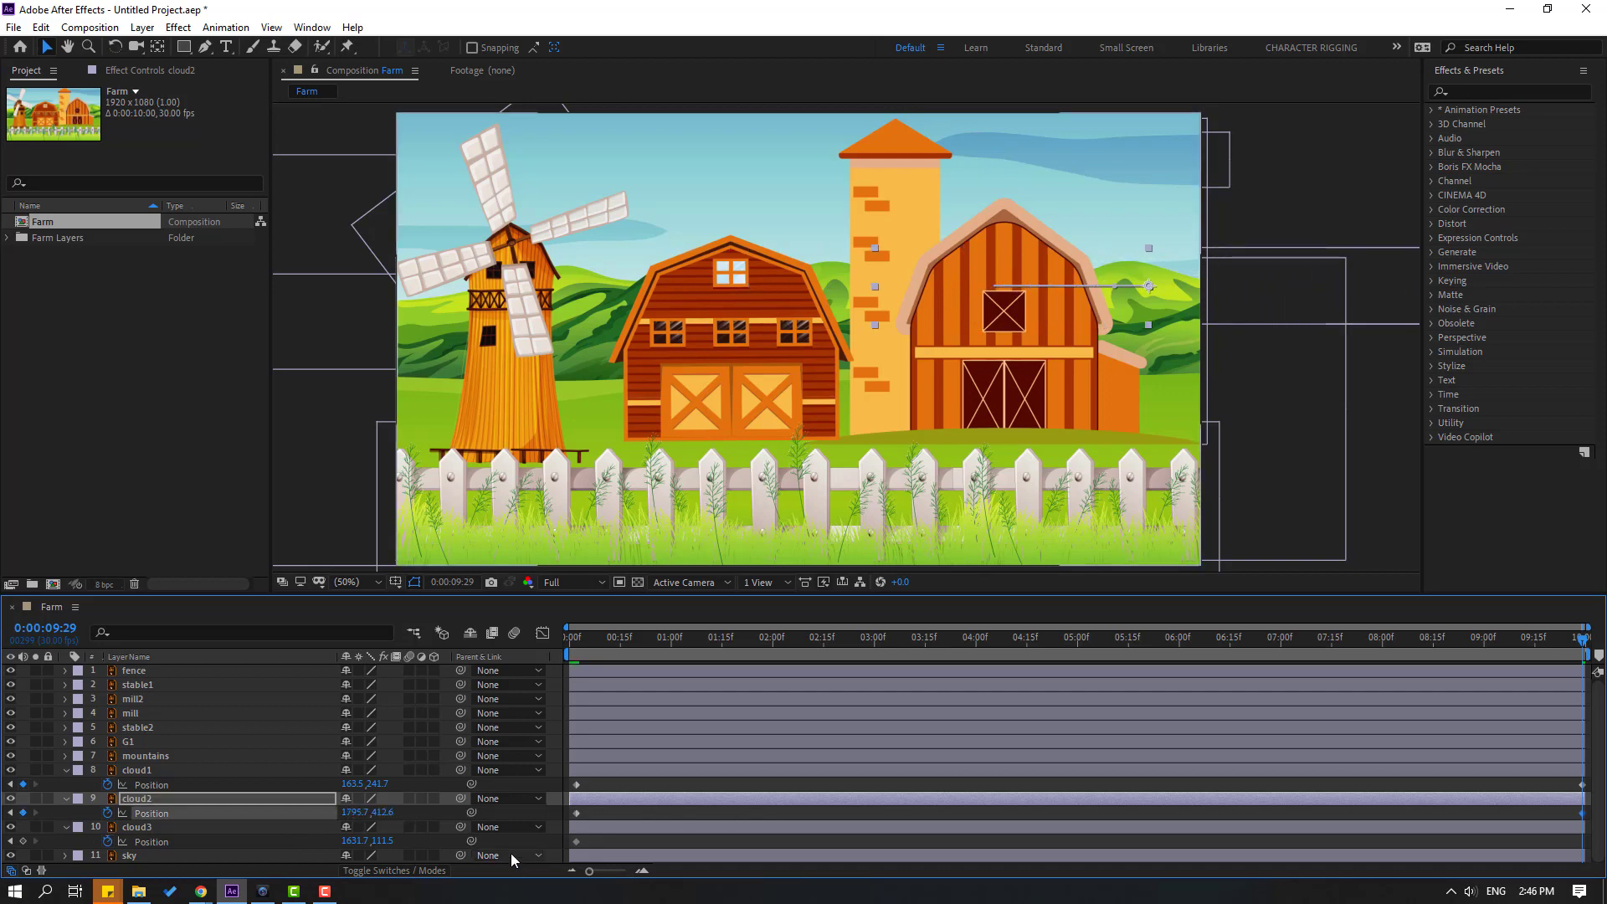
pyautogui.click(365, 844)
pyautogui.moveTo(351, 845); pyautogui.dragTo(569, 831)
pyautogui.press('space')
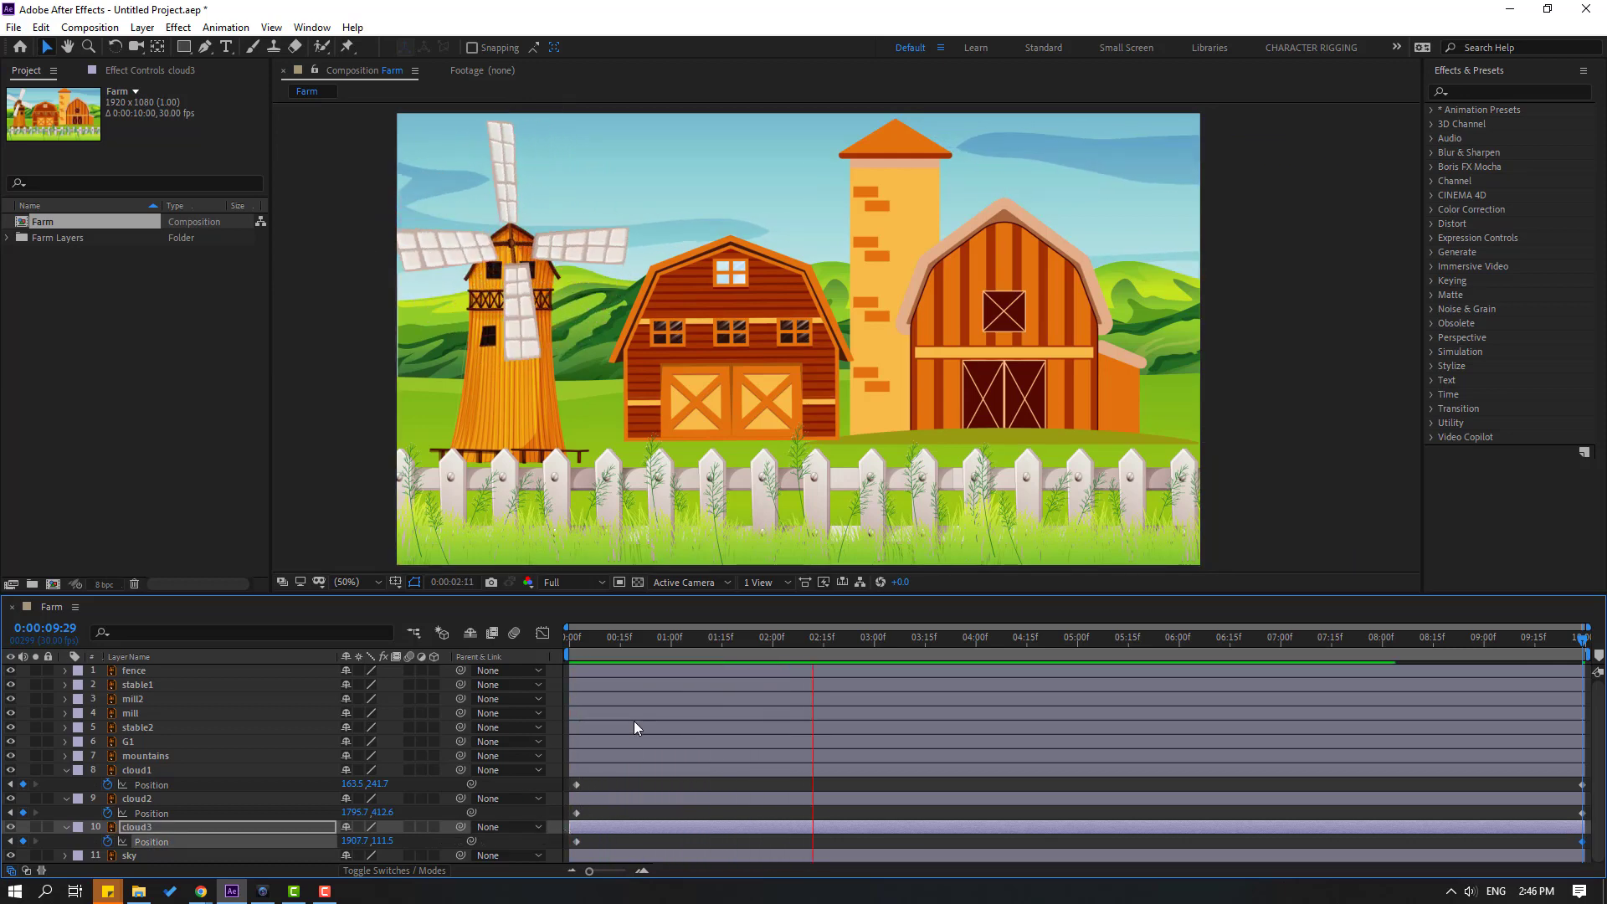
pyautogui.press('space')
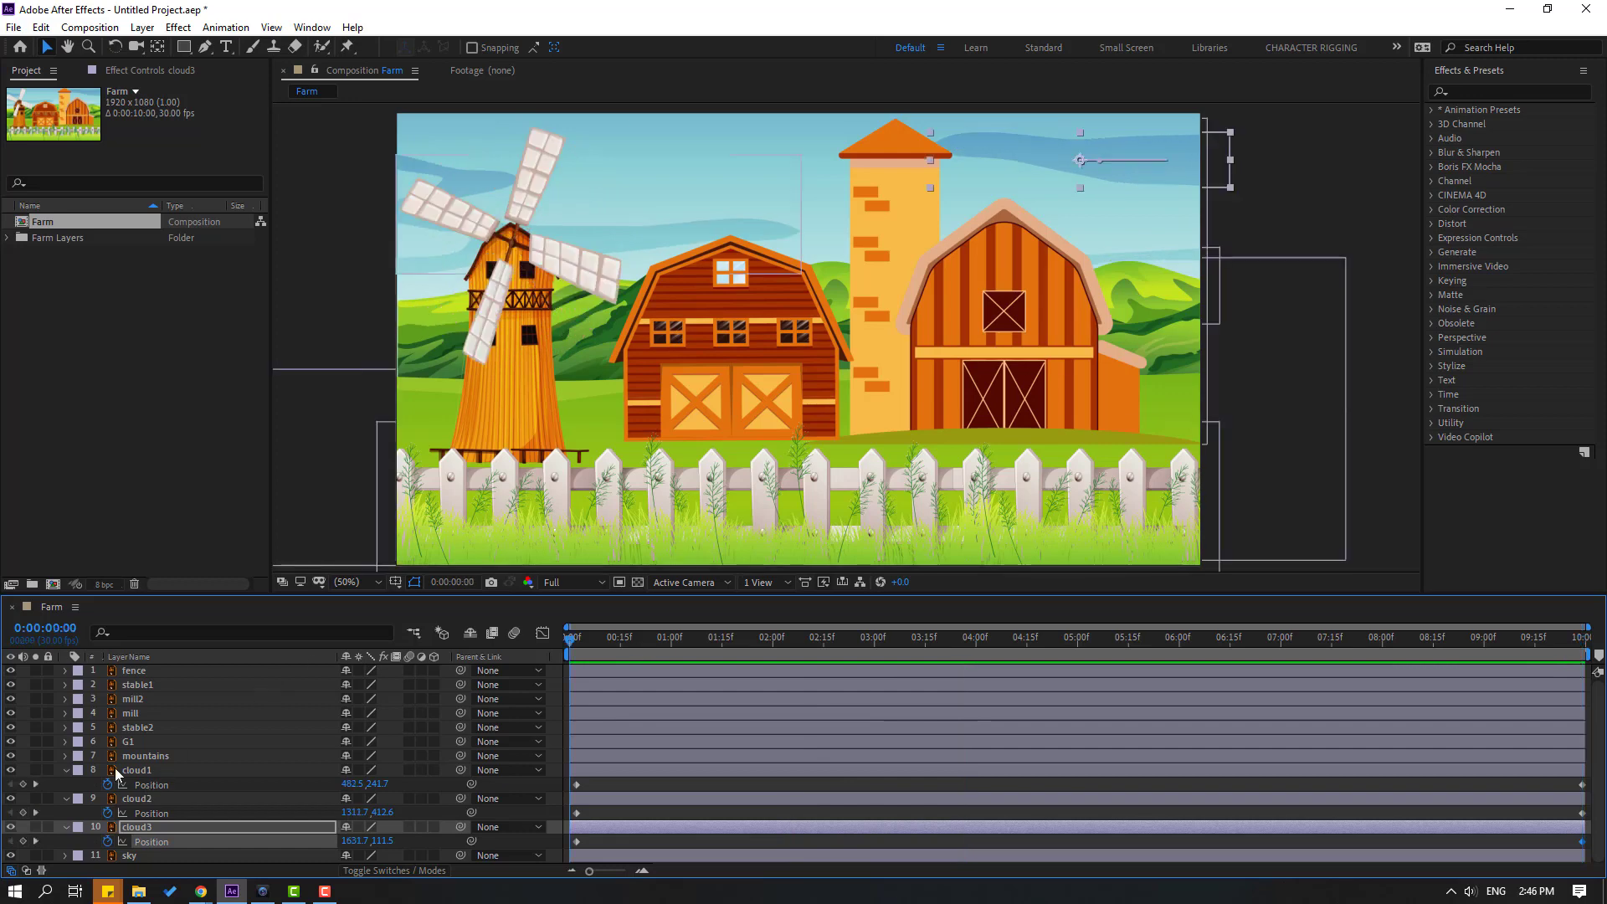
# - Collapse the properties of the three cloud layers and clear the layer selection
pyautogui.click(65, 770)
pyautogui.click(65, 785)
pyautogui.click(65, 800)
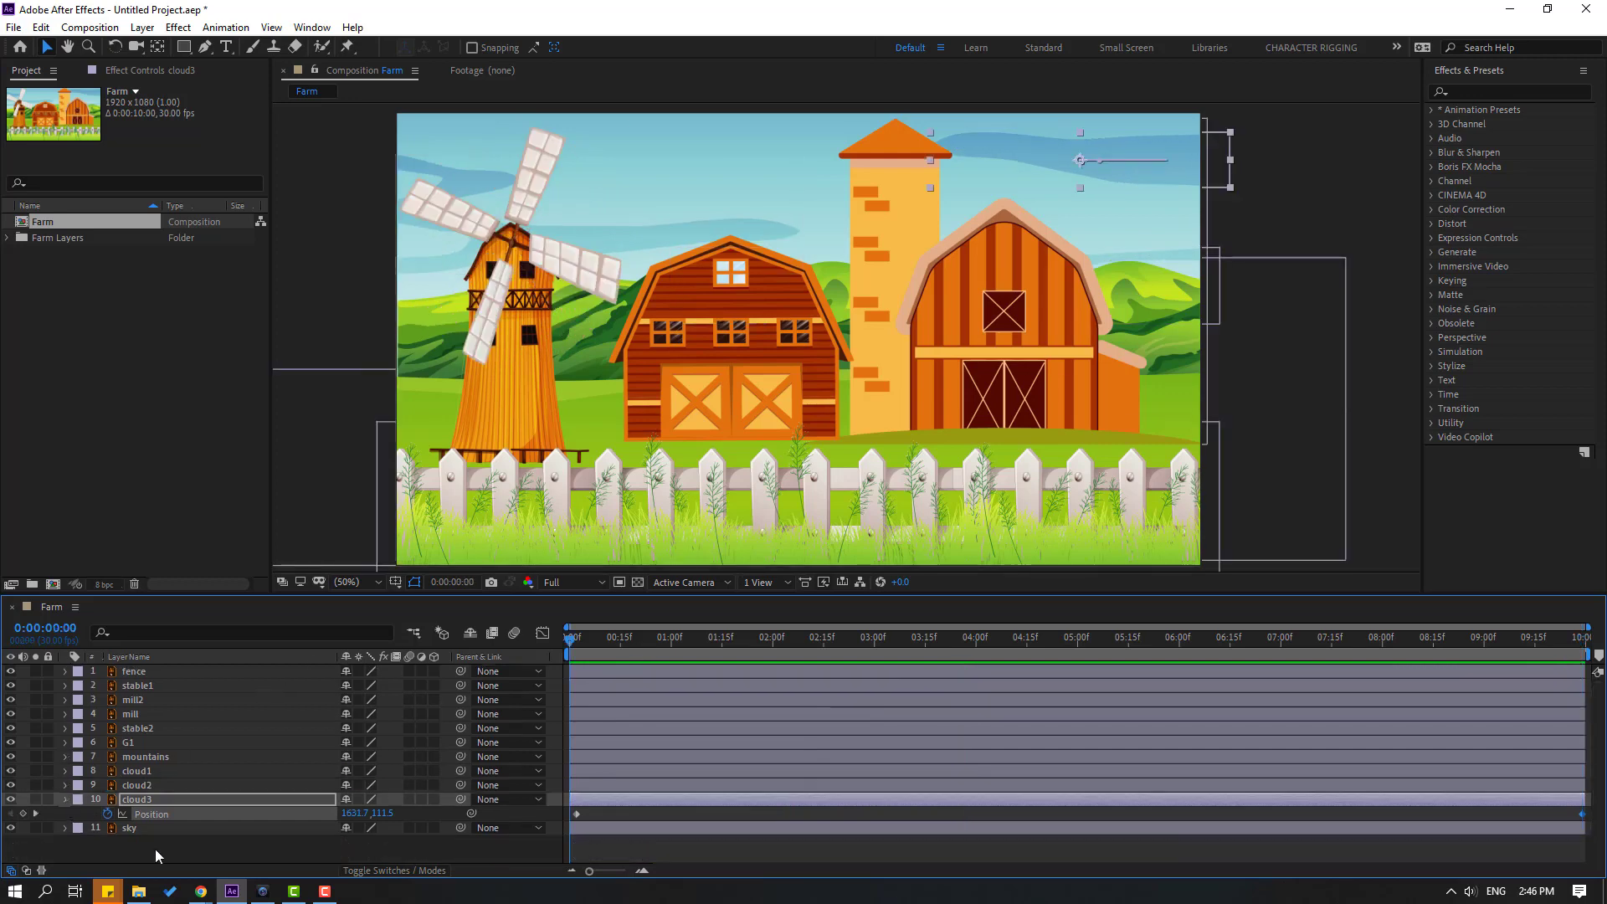
pyautogui.click(171, 851)
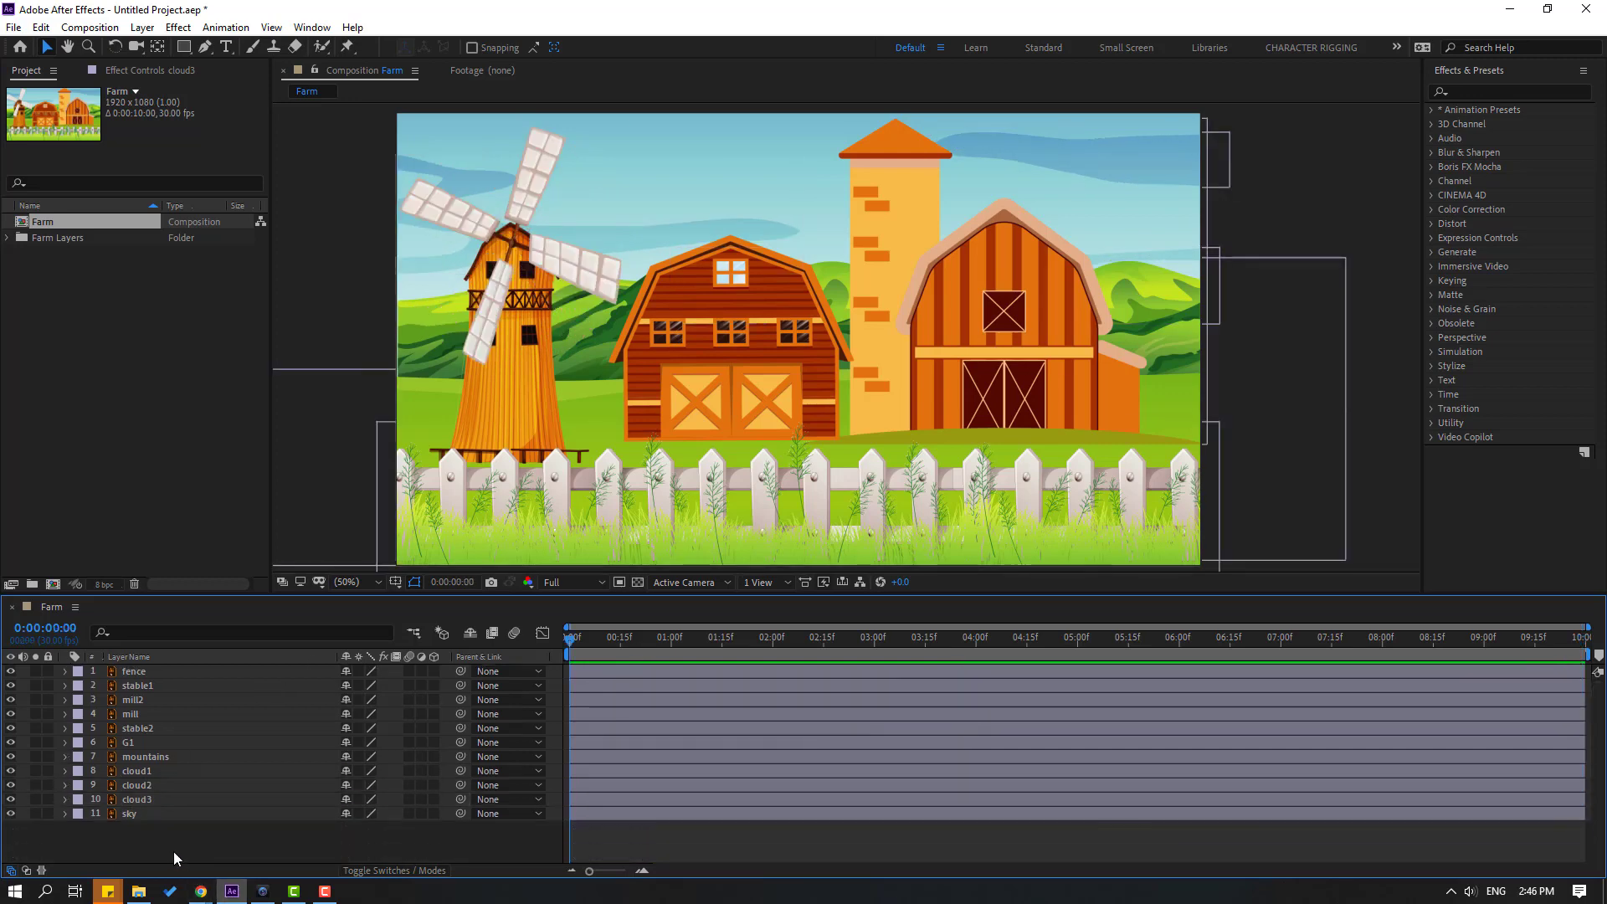
# - Add a null object and move it into the sky above the red barn
pyautogui.rightClick(155, 852)
pyautogui.moveTo(216, 668)
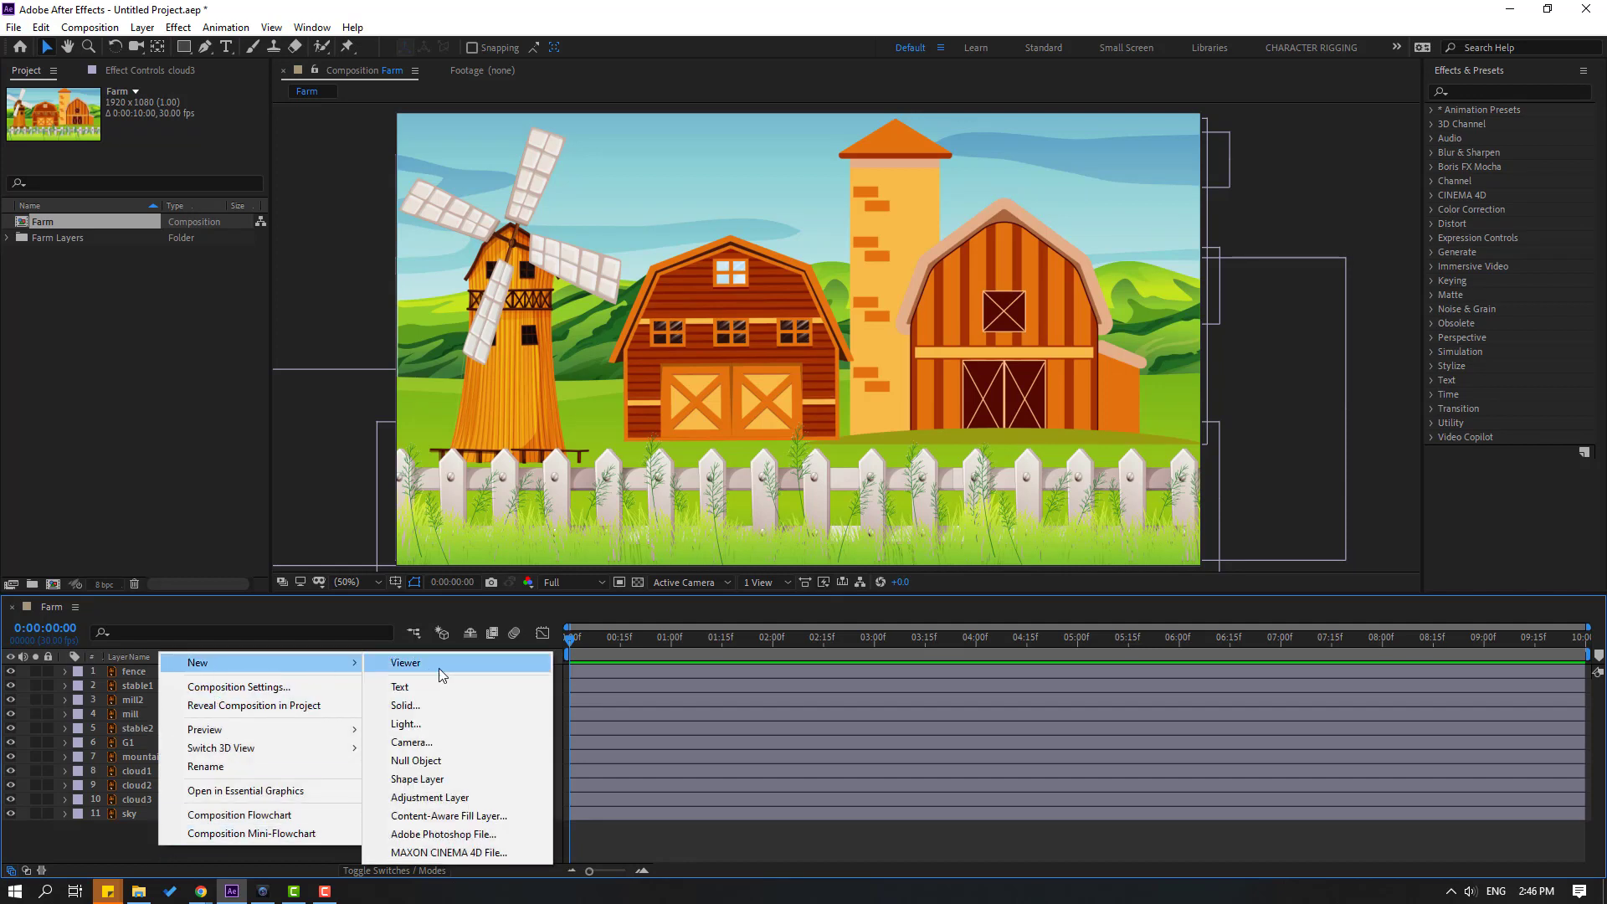
pyautogui.click(431, 762)
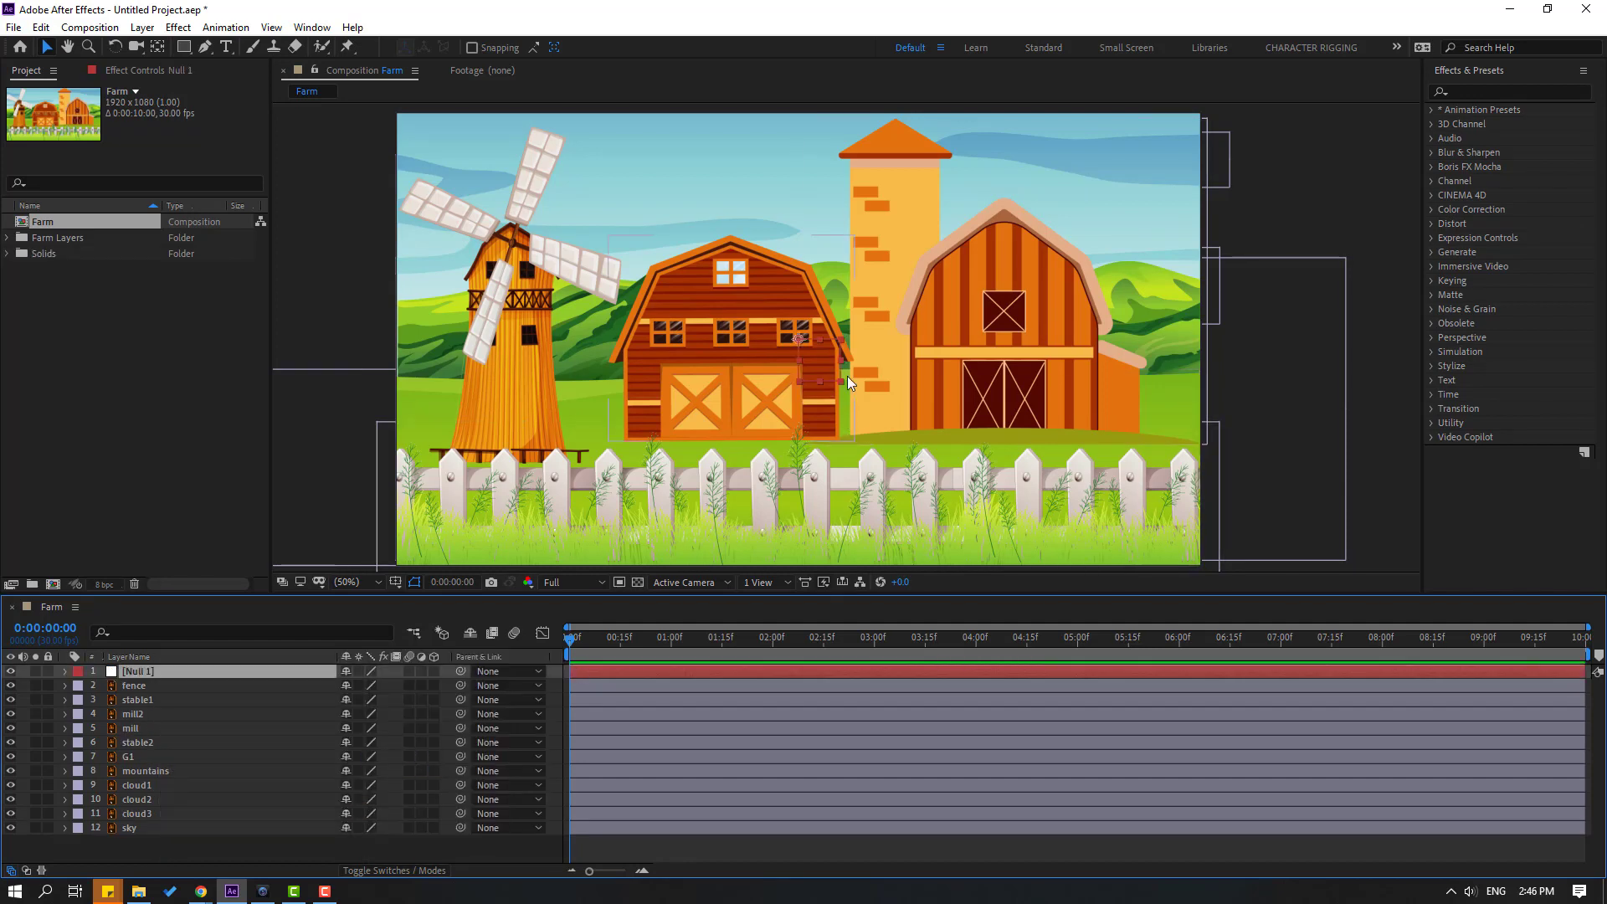
pyautogui.moveTo(829, 366); pyautogui.dragTo(732, 185)
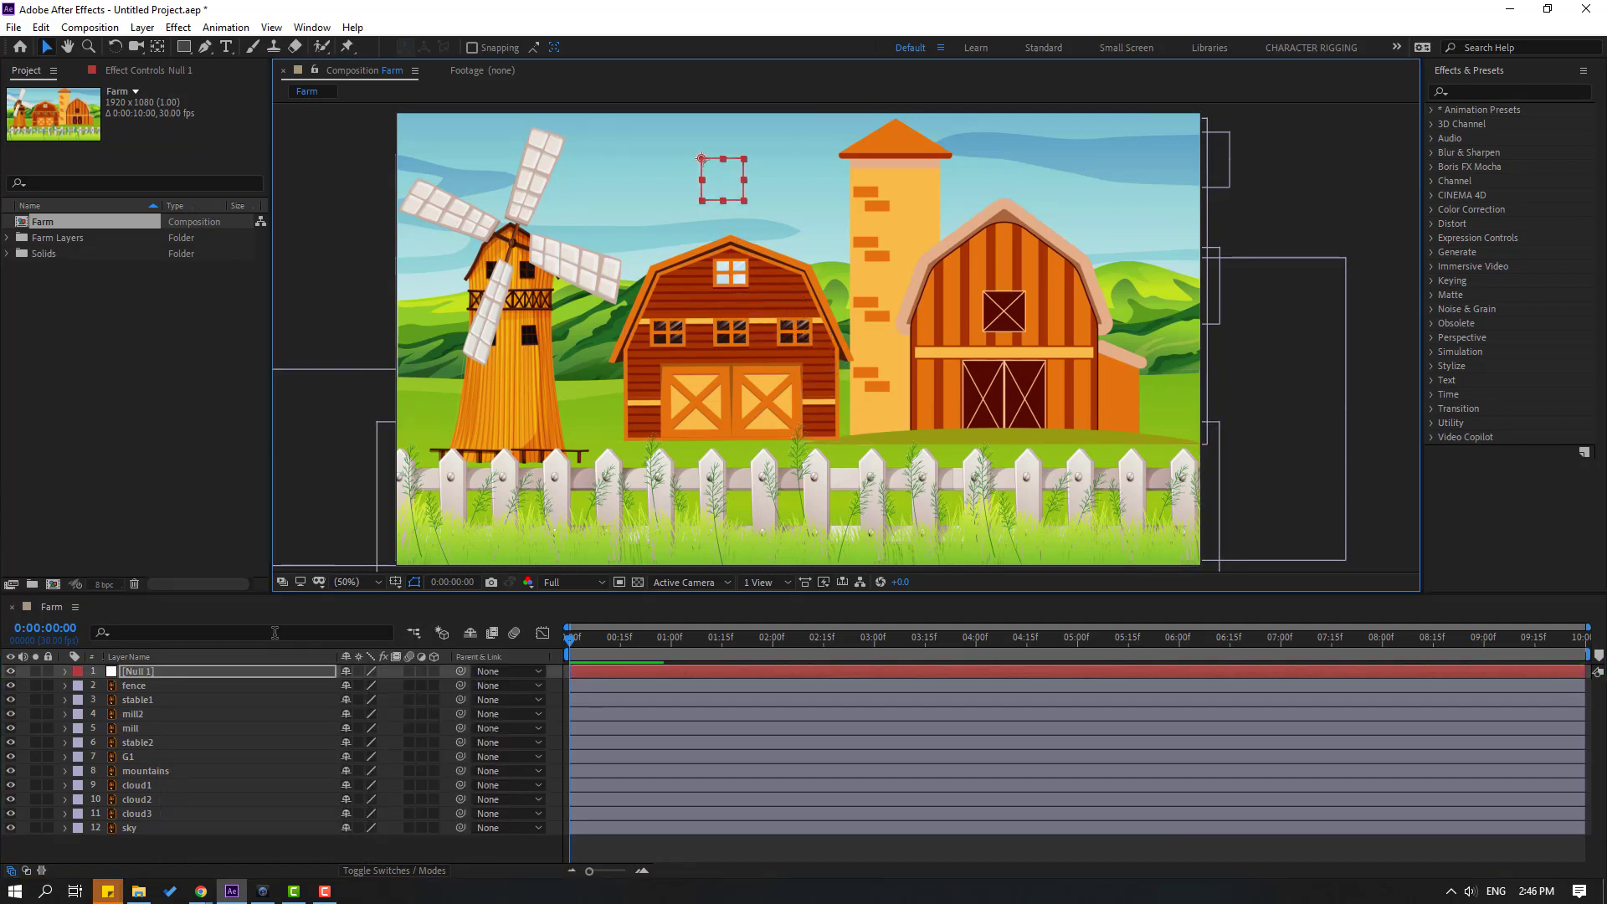
# - Center the null object's anchor point and place the null near the middle of the composition
pyautogui.click(157, 48)
pyautogui.hotkey('ctrl', 'alt', 'Home')
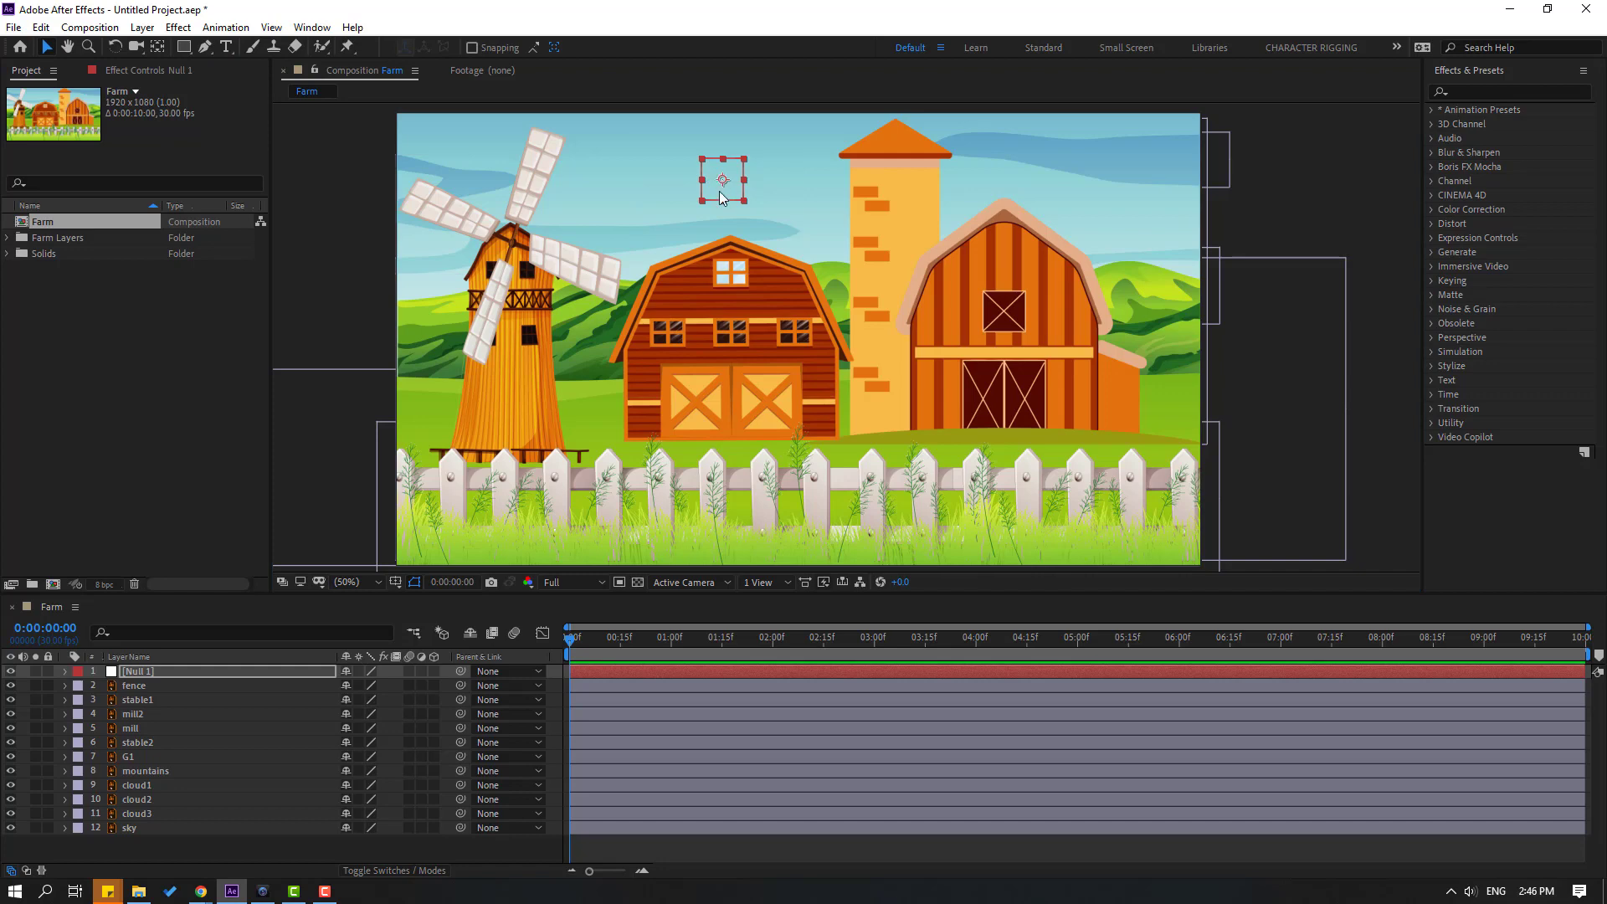
pyautogui.moveTo(719, 195); pyautogui.dragTo(796, 342)
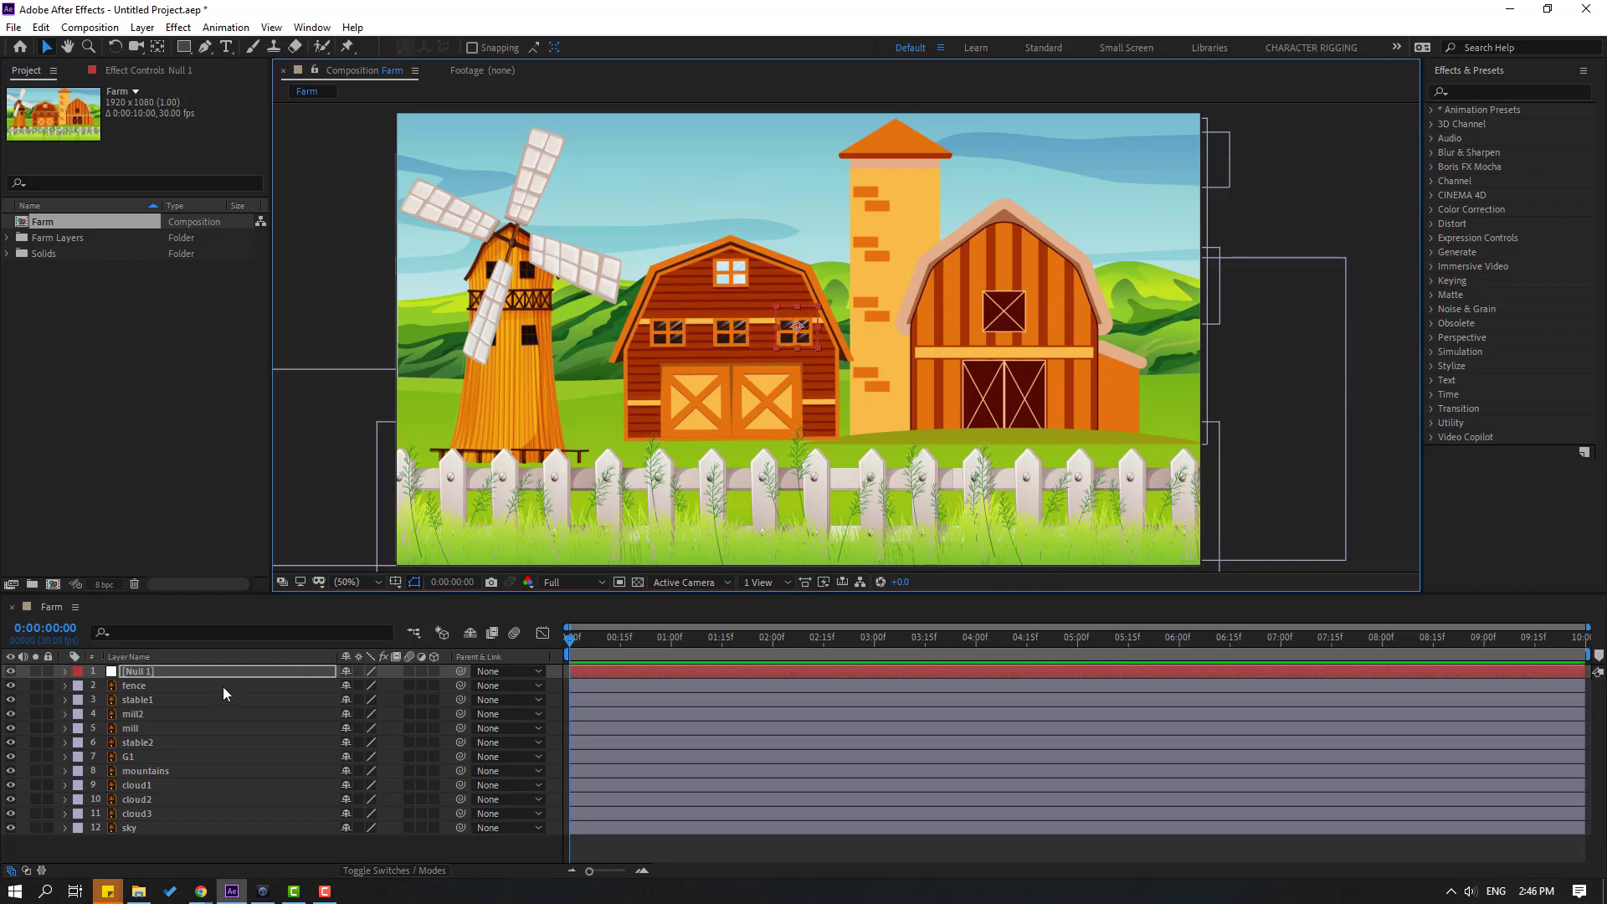
# - Parent all layers from fence to sky to the null object
pyautogui.moveTo(124, 832); pyautogui.dragTo(139, 691)
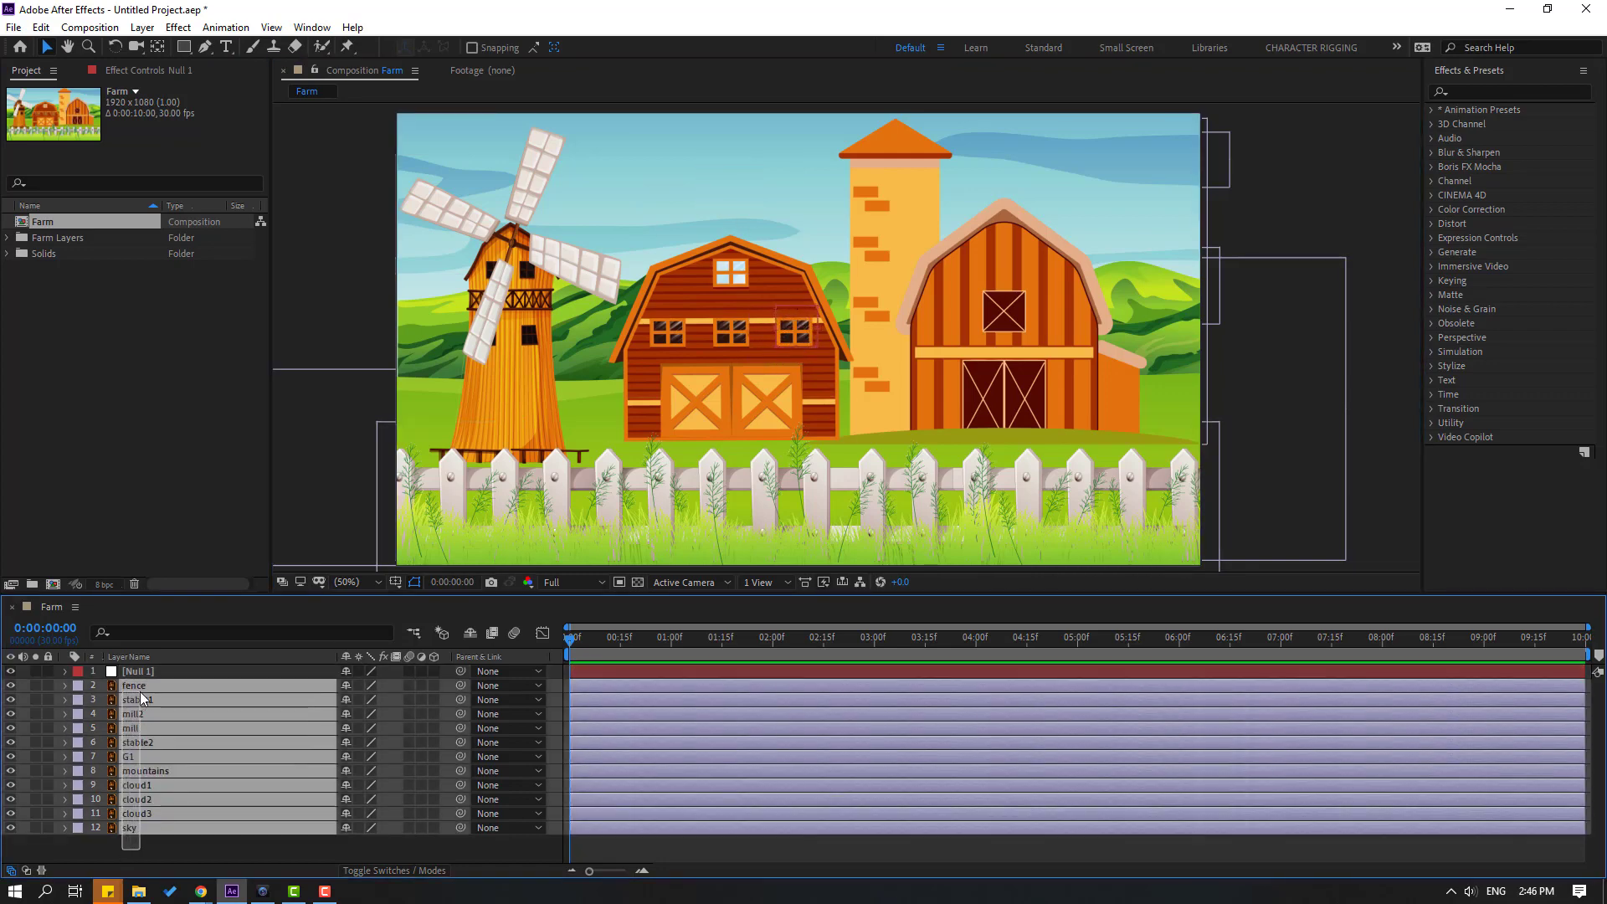
pyautogui.moveTo(462, 686); pyautogui.dragTo(149, 673)
# - Rename the null layer "fake camera" and reveal its Scale property
pyautogui.click(149, 672)
pyautogui.press('Return')
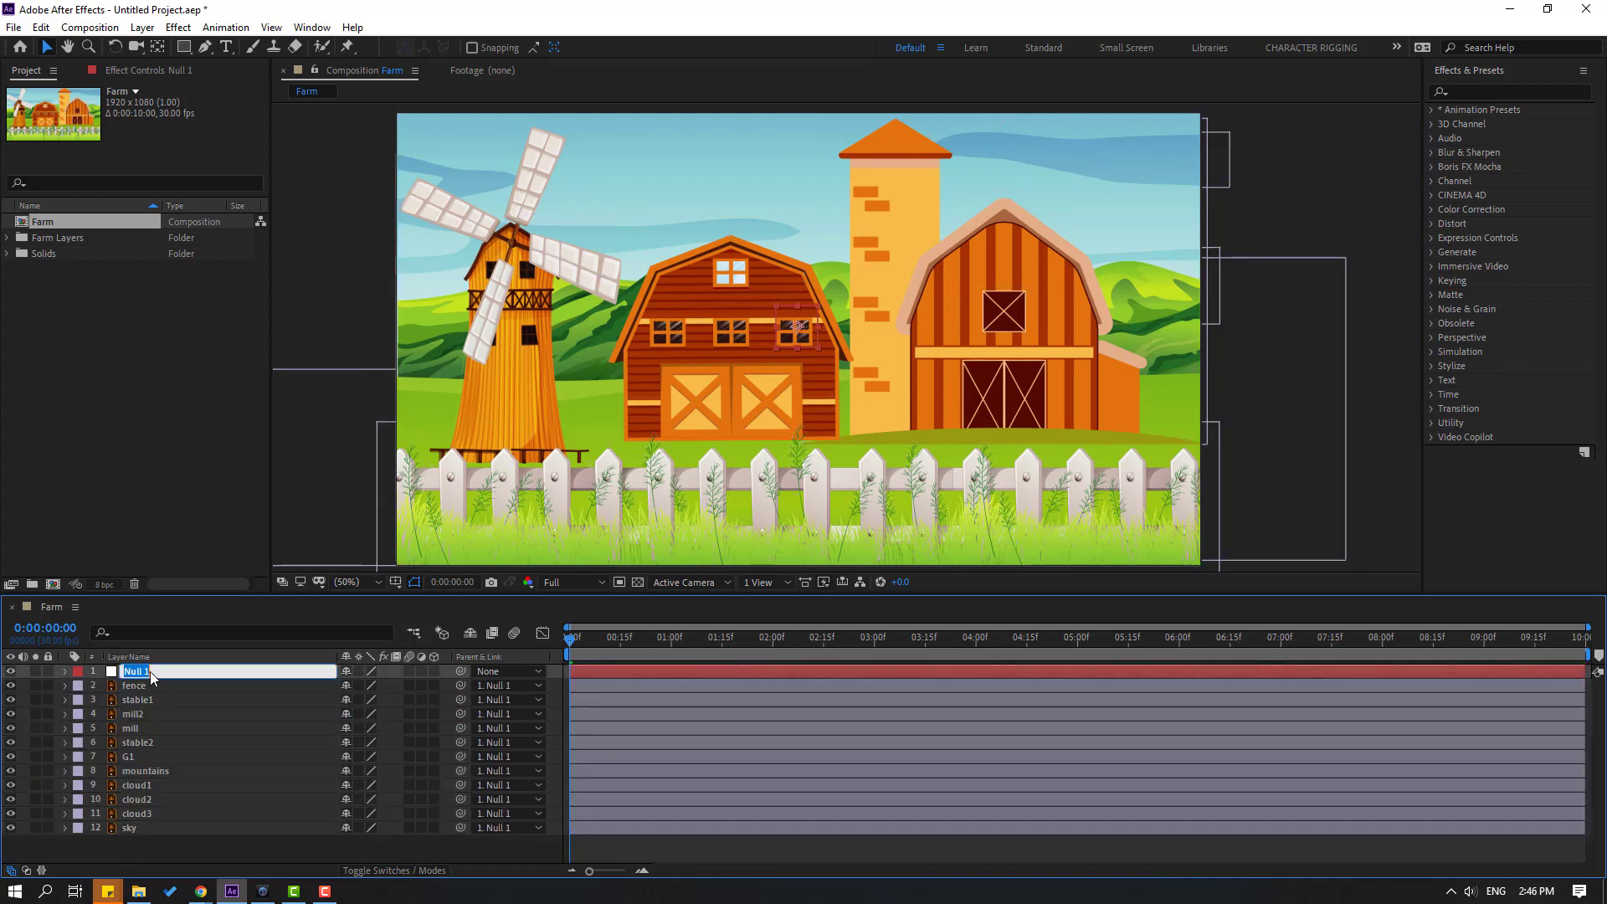
pyautogui.write('fake camera')
pyautogui.press('Return')
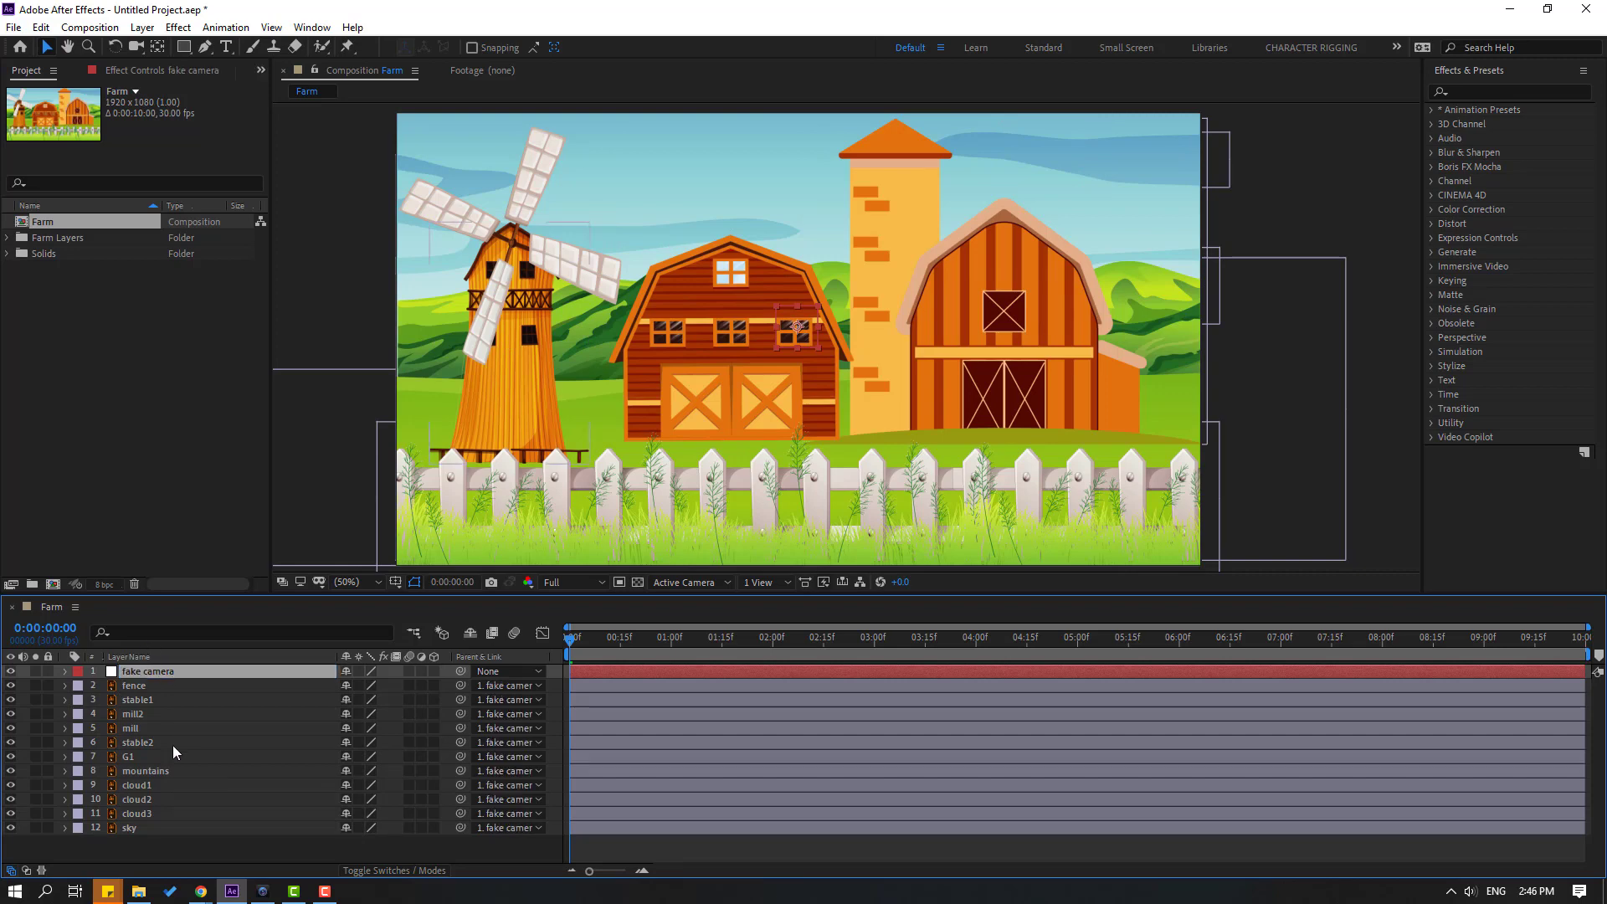
pyautogui.press('s')
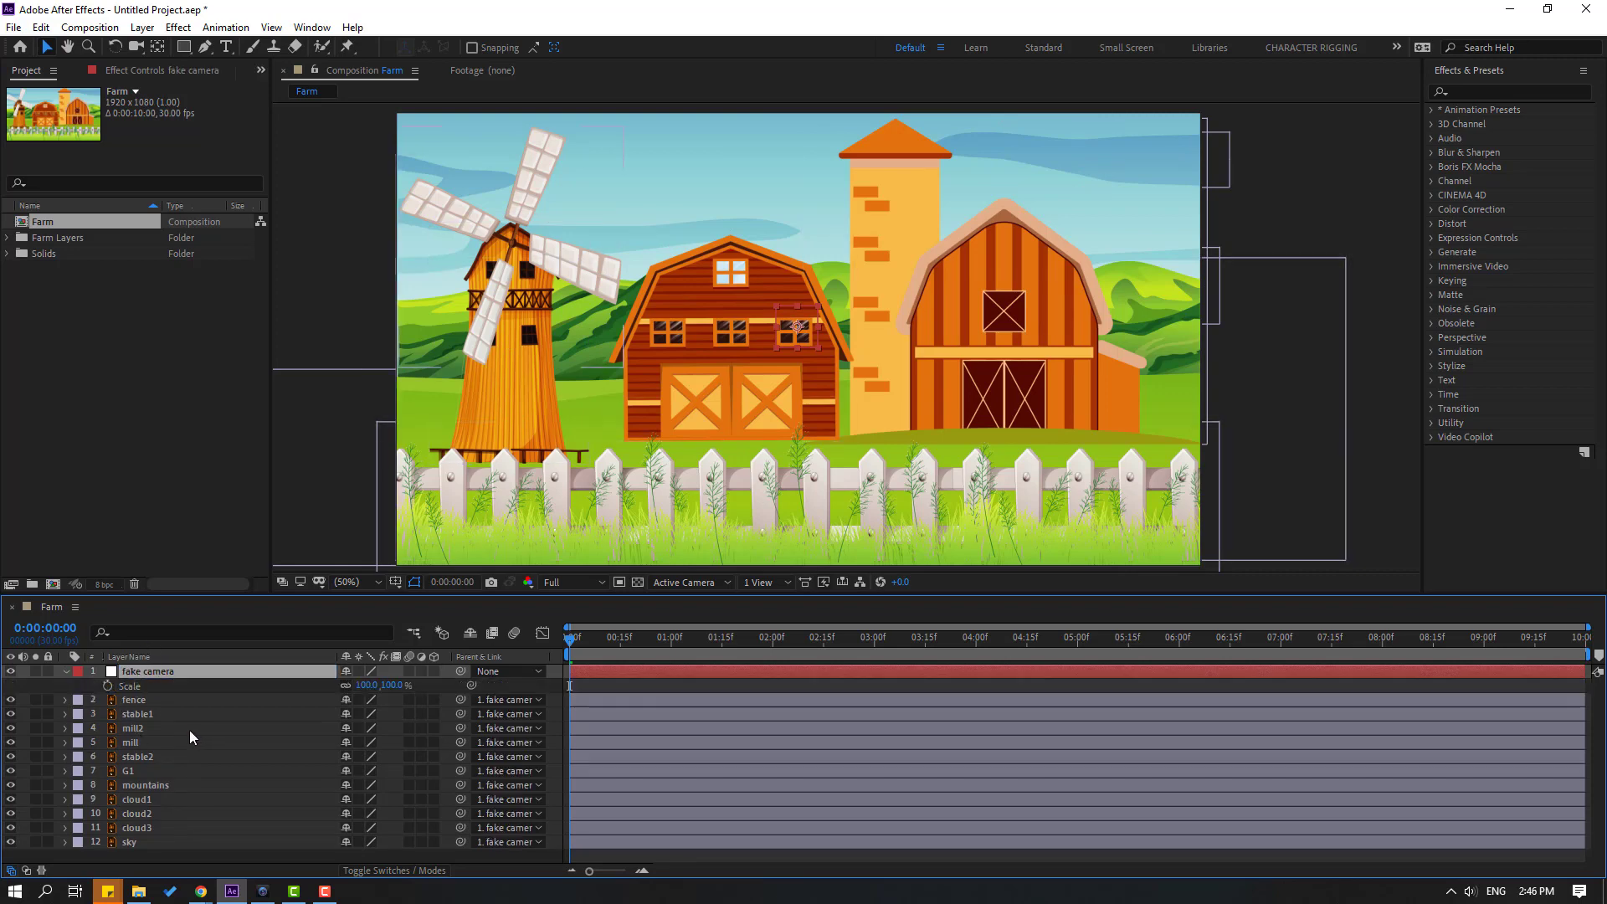
# - Keyframe the fake camera's Scale from 100% at the first frame to 114% at 0:00:09:29, and preview the zoom
pyautogui.click(107, 685)
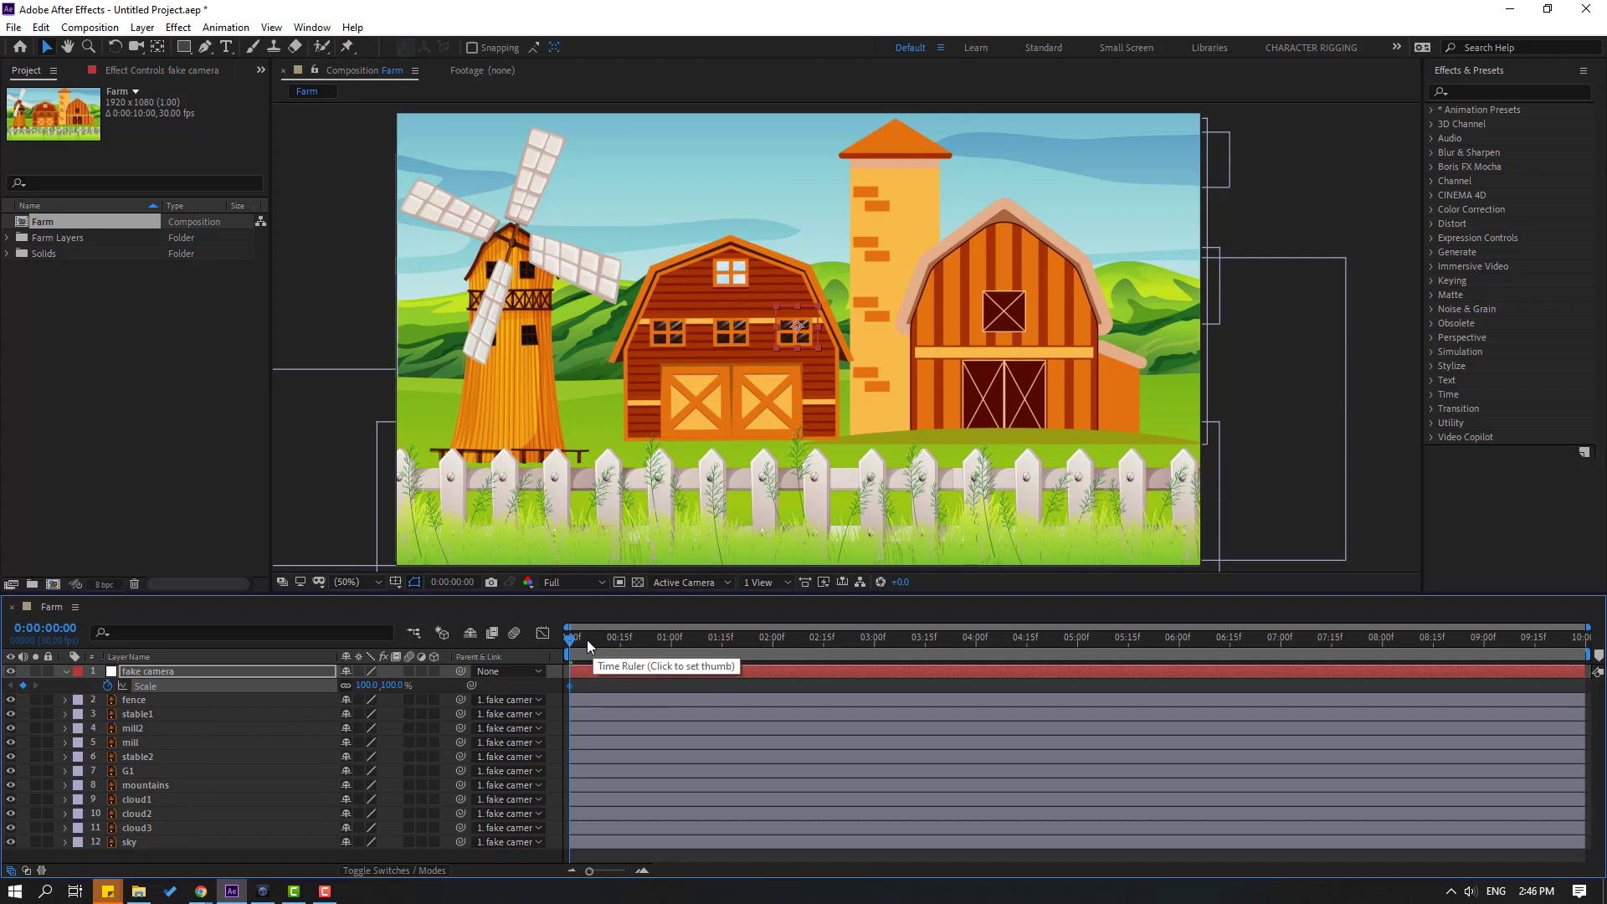
pyautogui.moveTo(588, 641); pyautogui.dragTo(1349, 663)
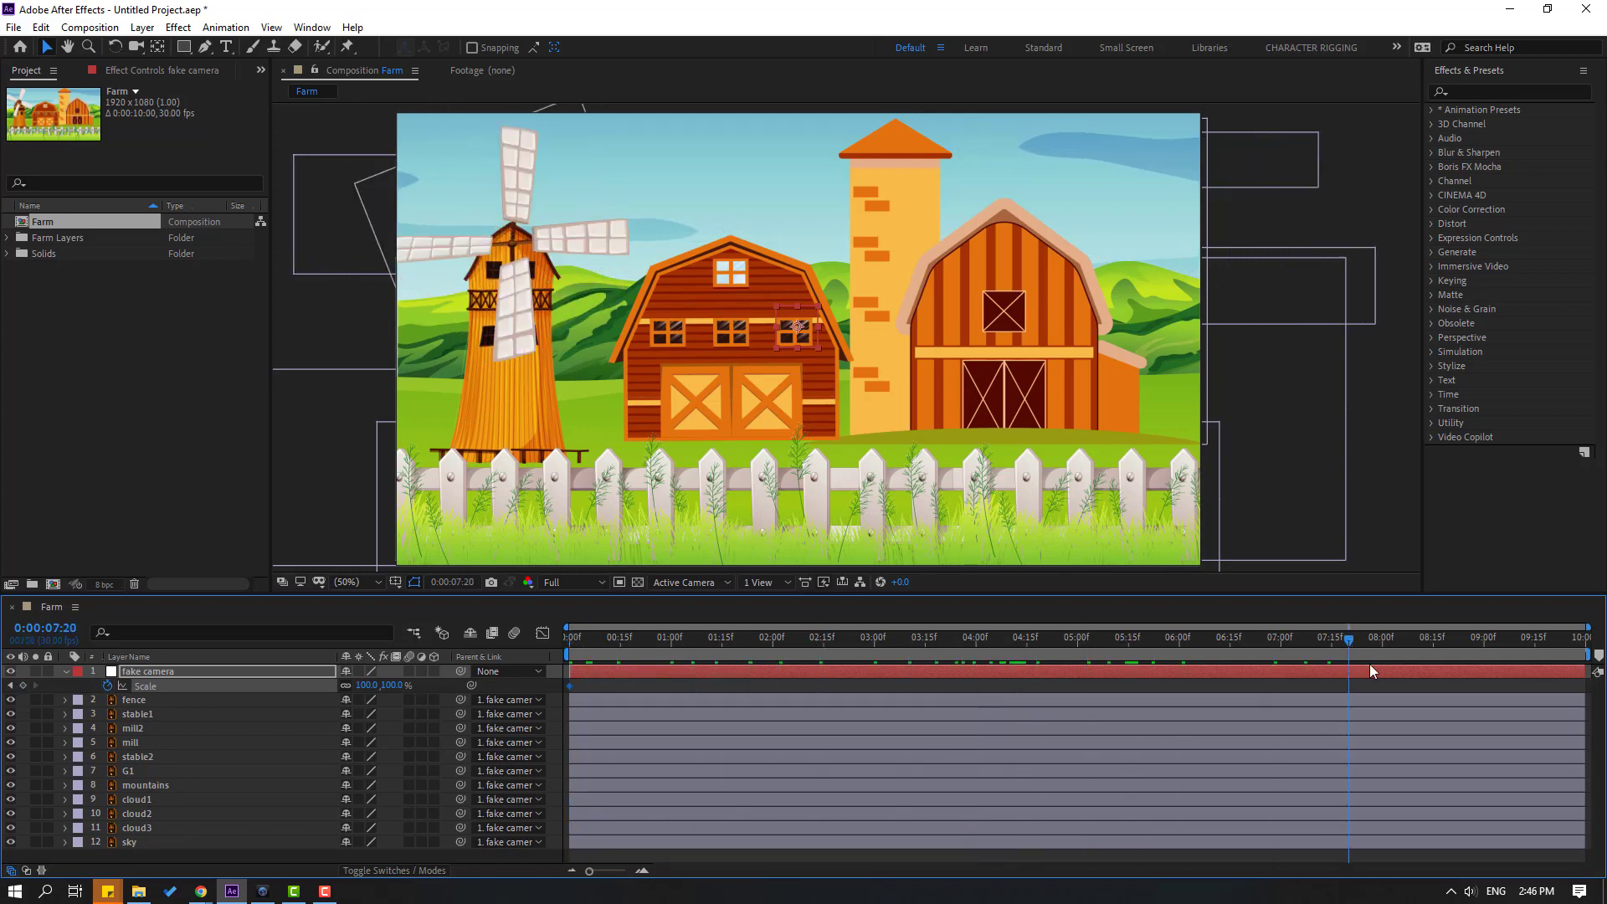
pyautogui.press('space')
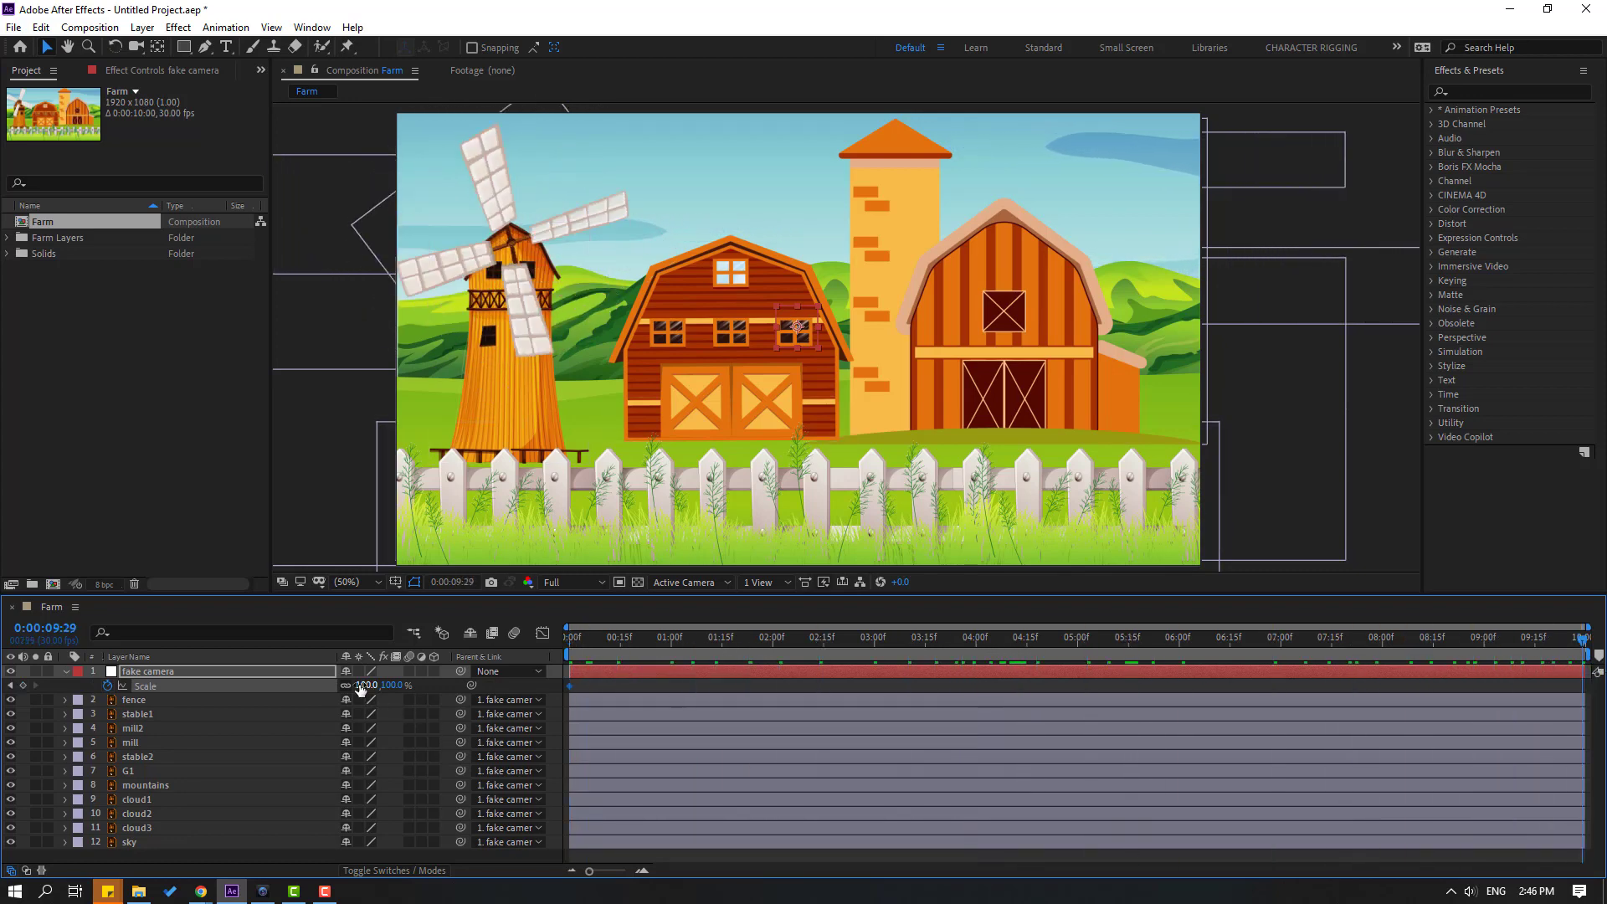
pyautogui.moveTo(360, 684); pyautogui.dragTo(375, 698)
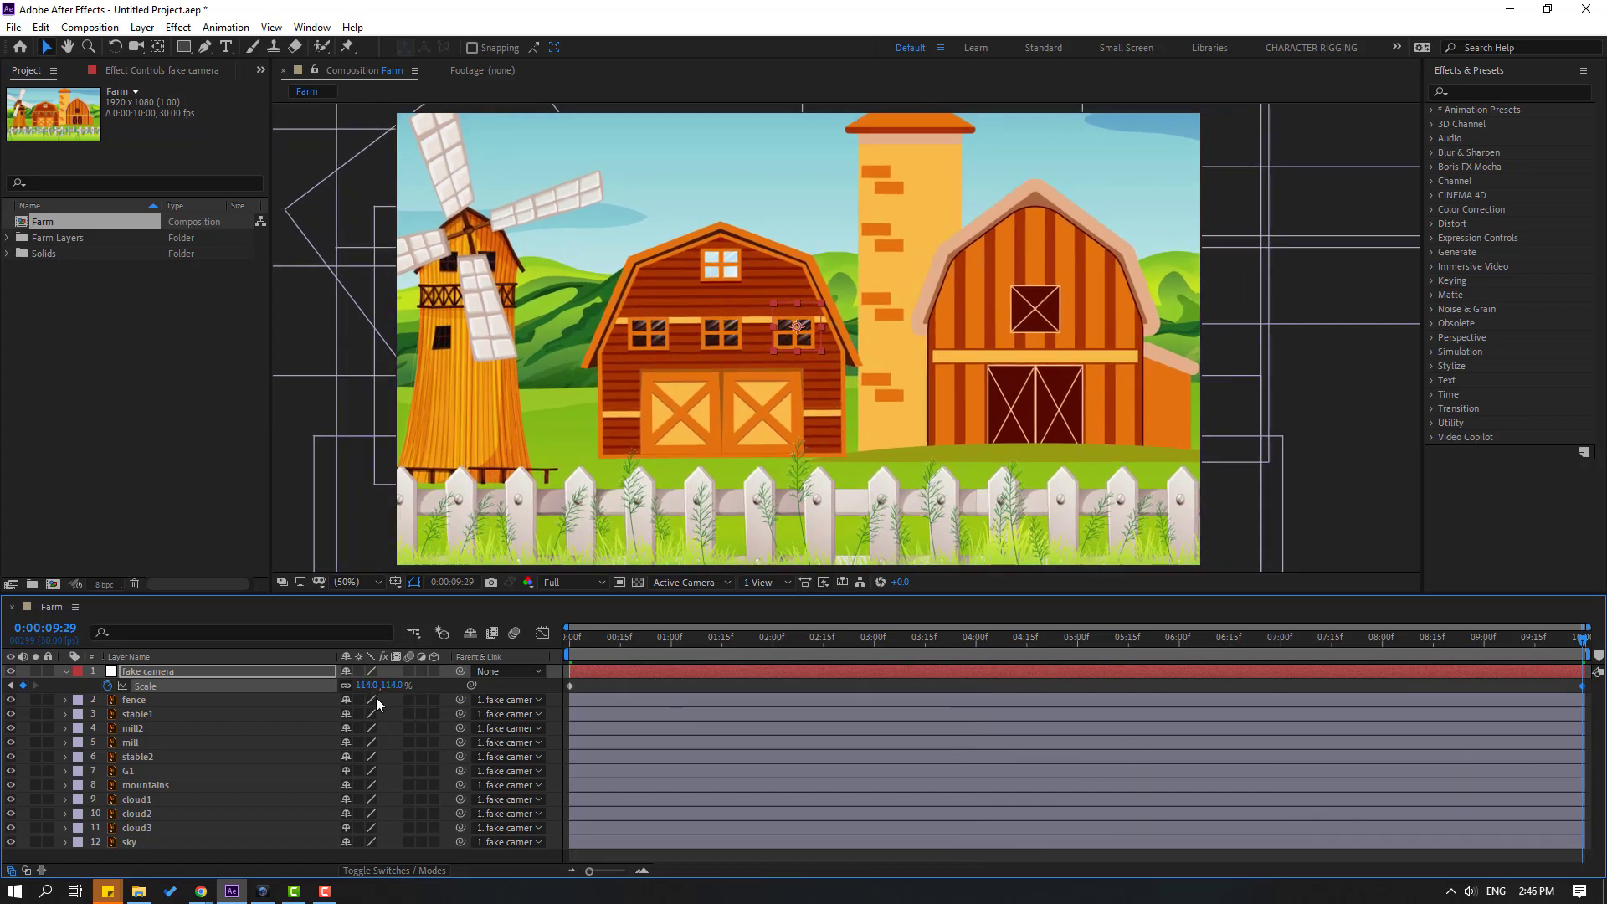
pyautogui.press('space')
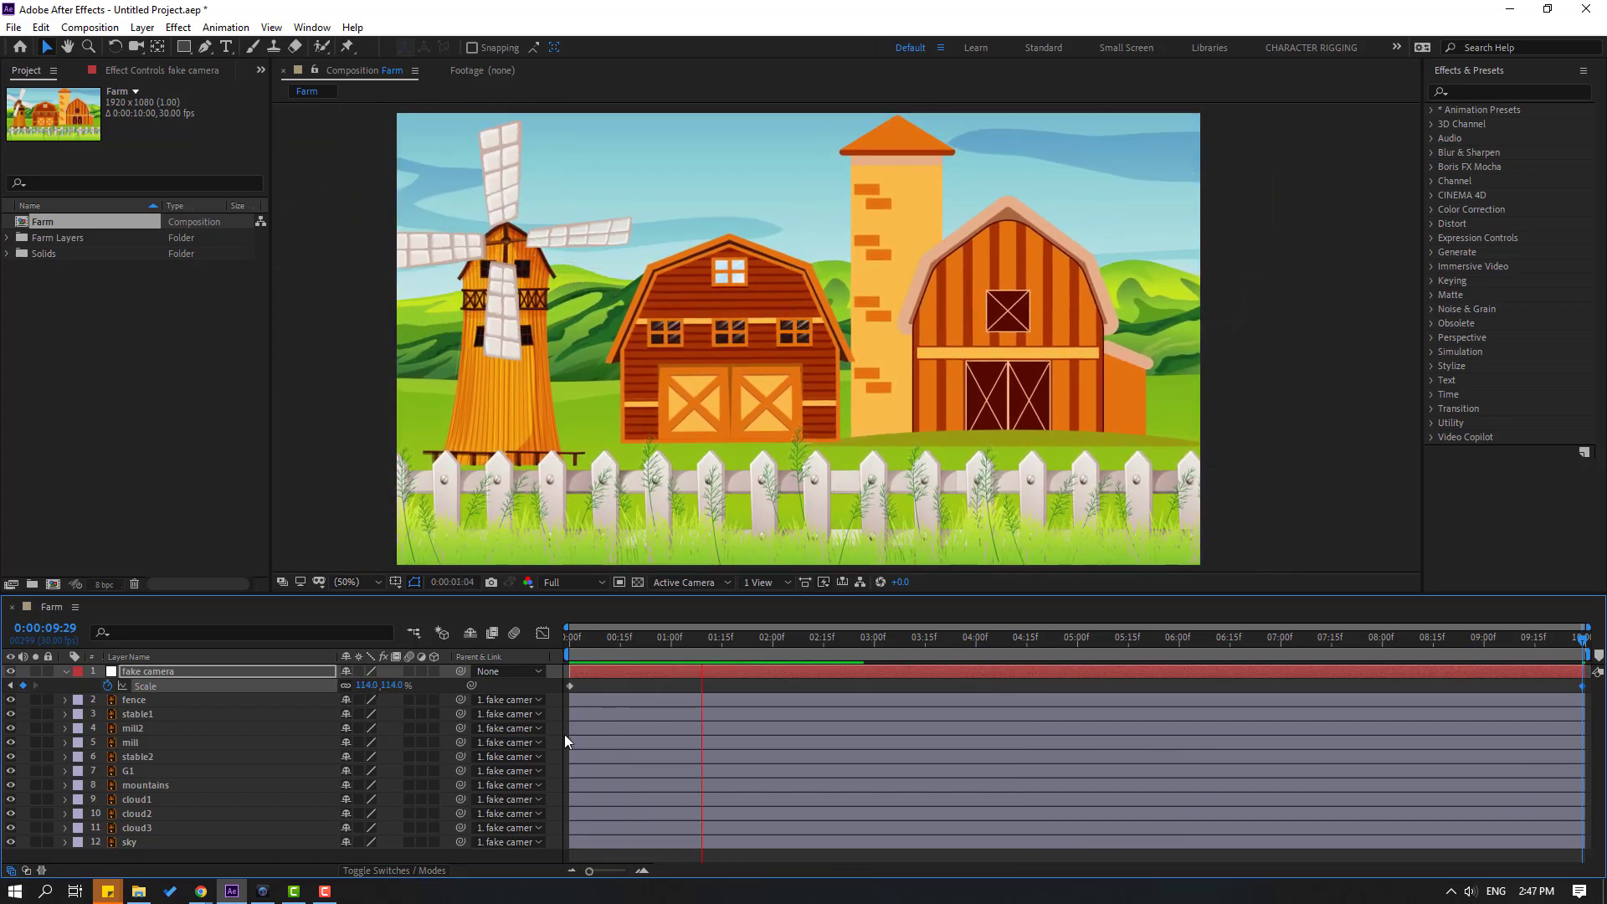
pyautogui.press('space')
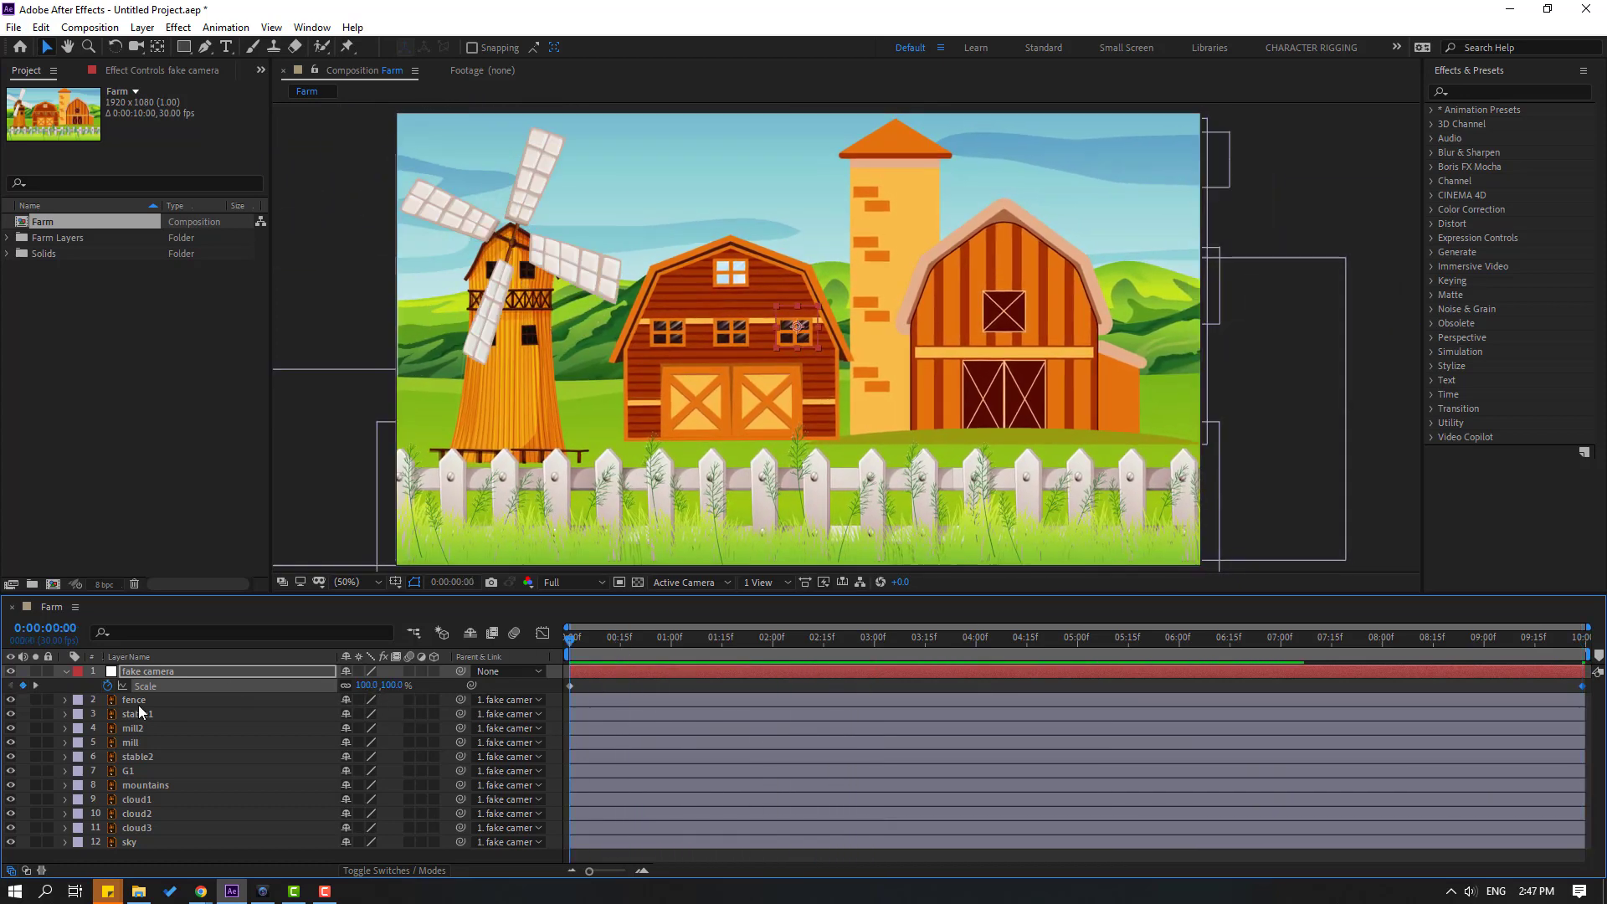
# - Reveal Position on the stable1 and stable2 layers and add a starting Position keyframe to each at the first frame
pyautogui.click(133, 756)
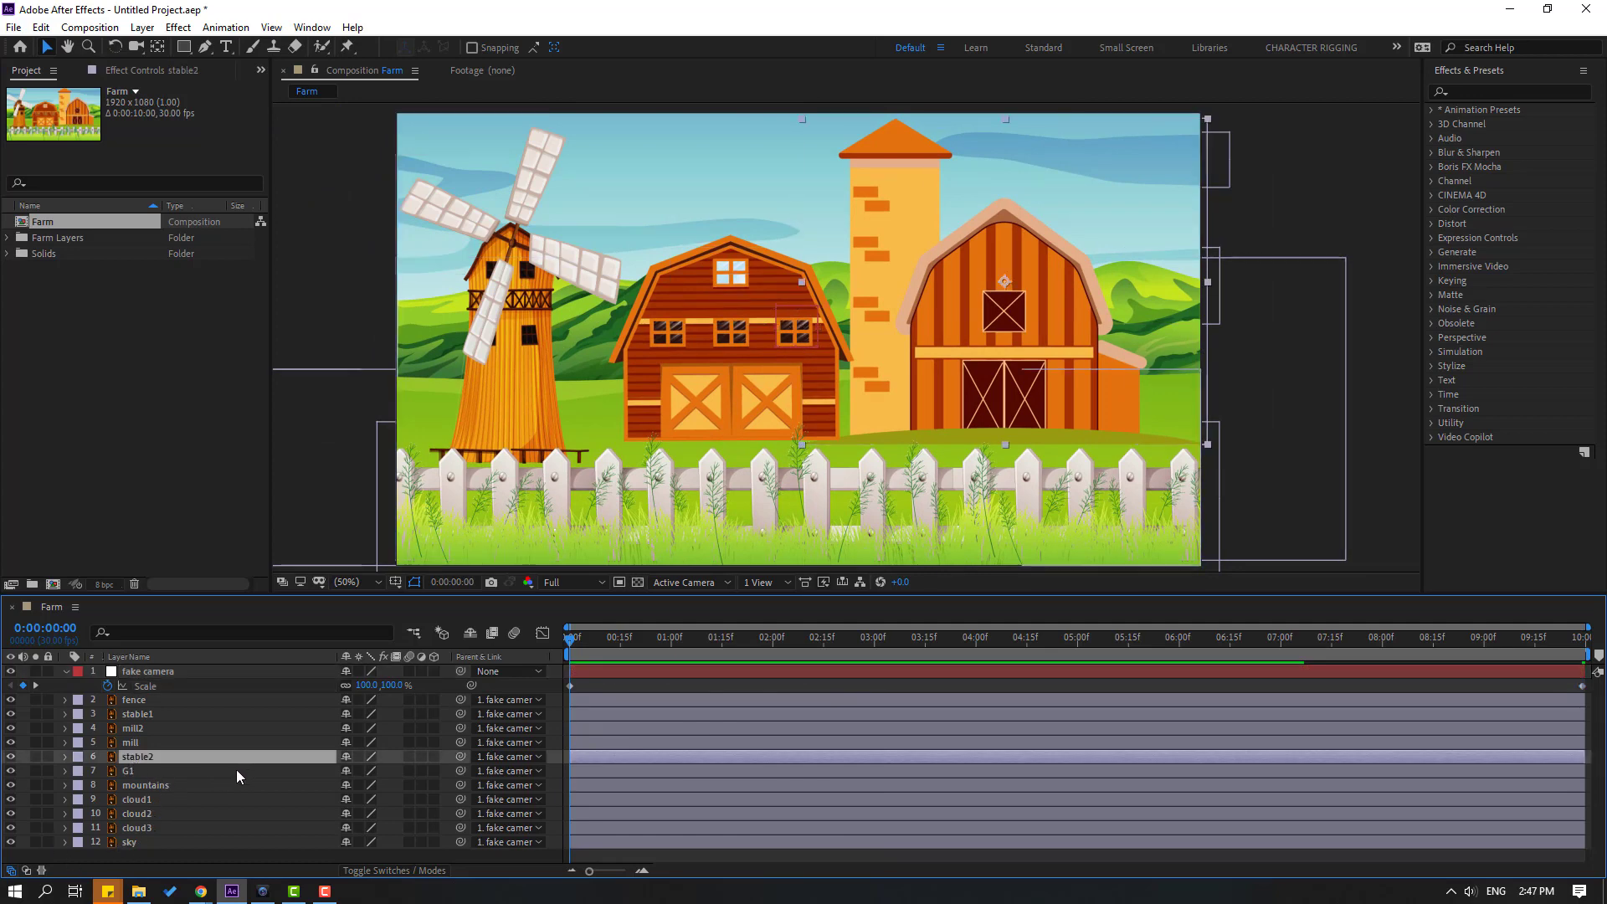
pyautogui.keyDown('ctrl'); pyautogui.click(149, 714); pyautogui.keyUp('ctrl')
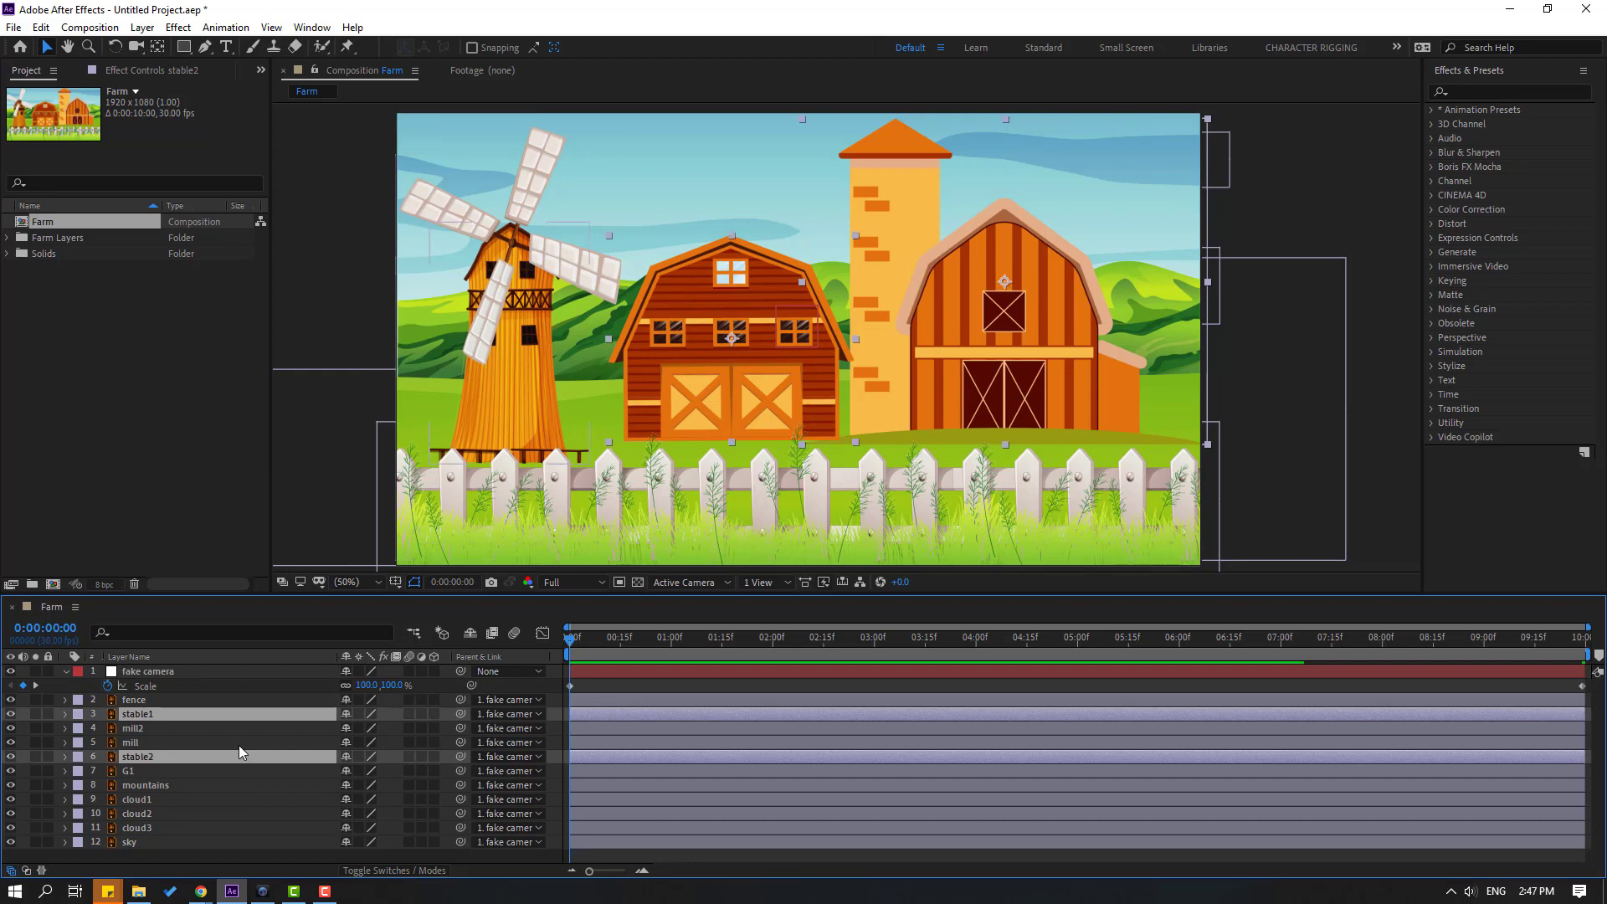
pyautogui.press('p')
pyautogui.click(108, 728)
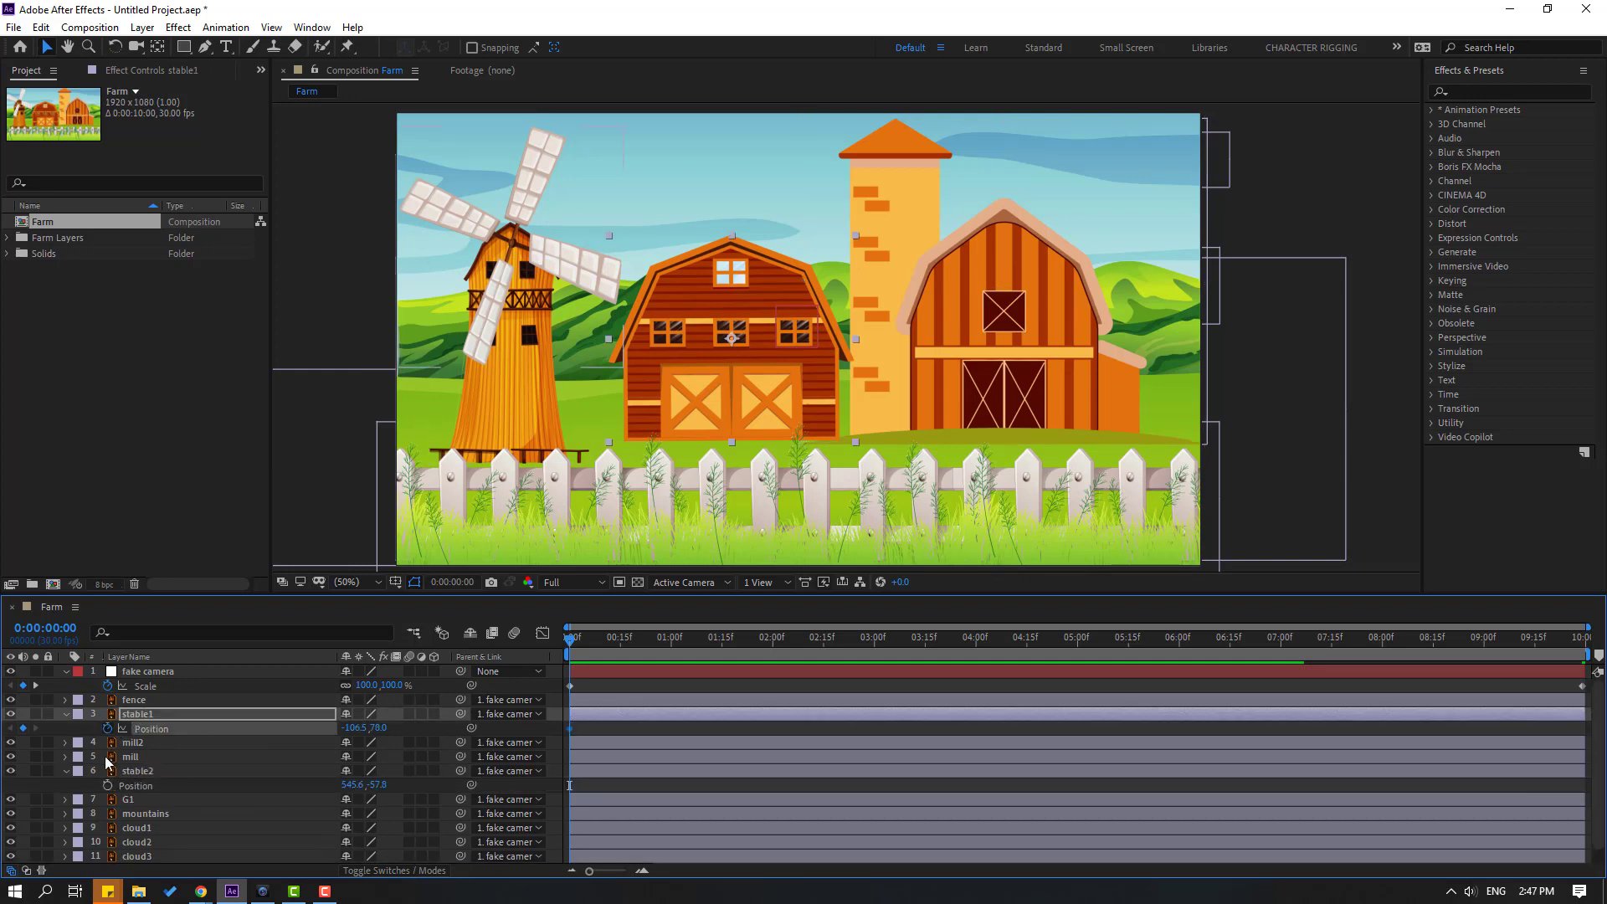
pyautogui.click(108, 785)
# - At 0:00:09:24, lower both stable layers together so stable1's Y position is 96.0, and preview the movement
pyautogui.moveTo(590, 646); pyautogui.dragTo(1570, 646)
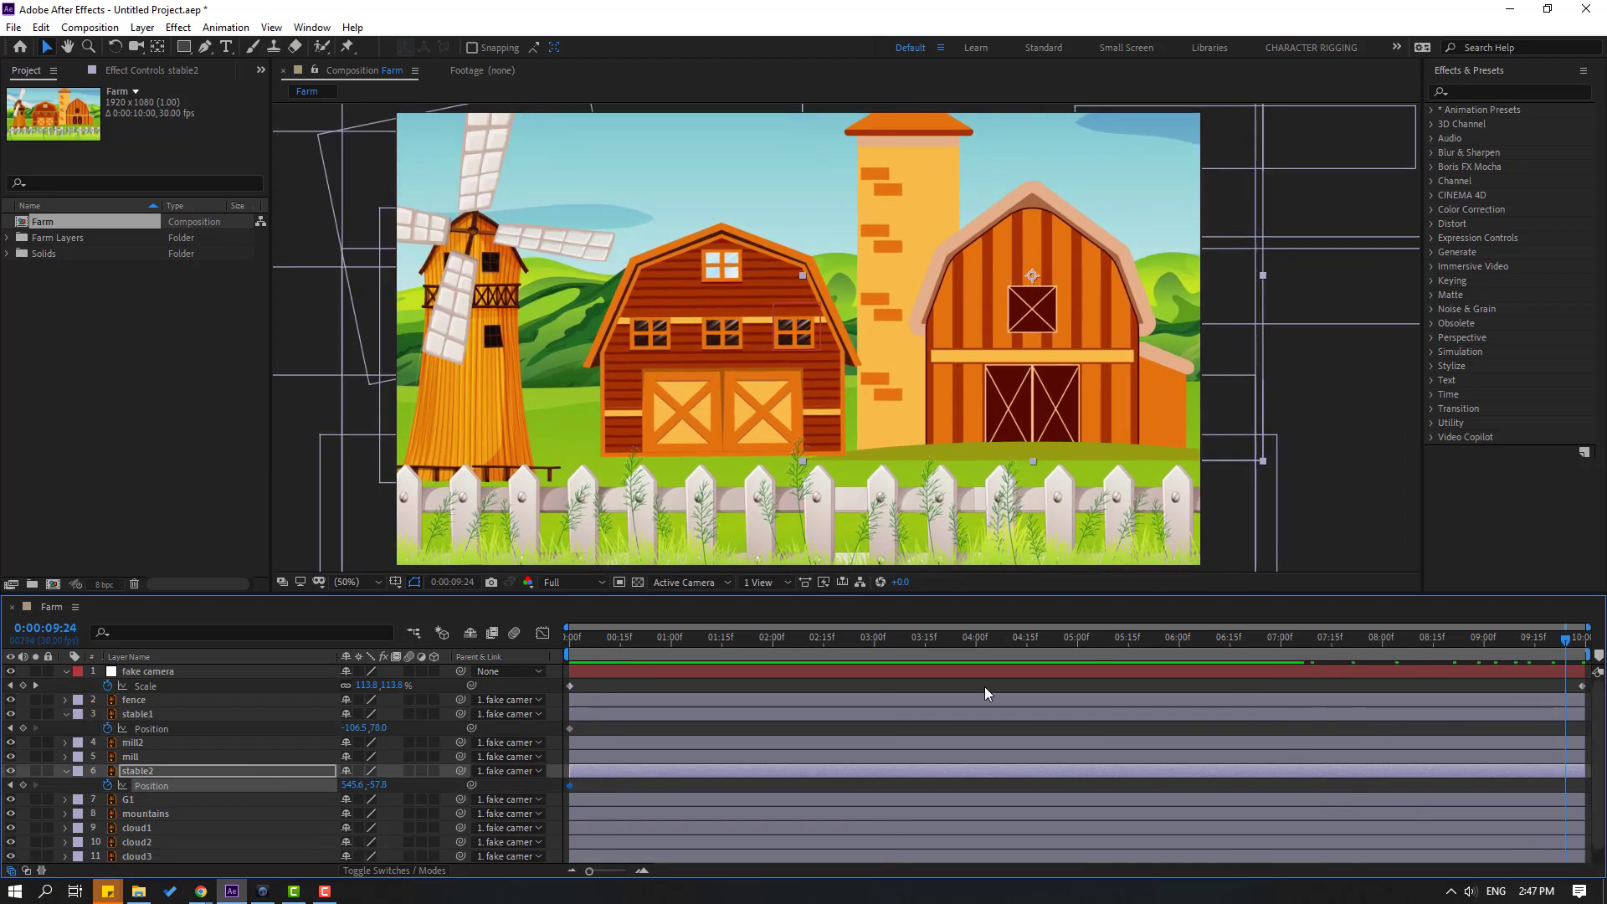
pyautogui.click(385, 726)
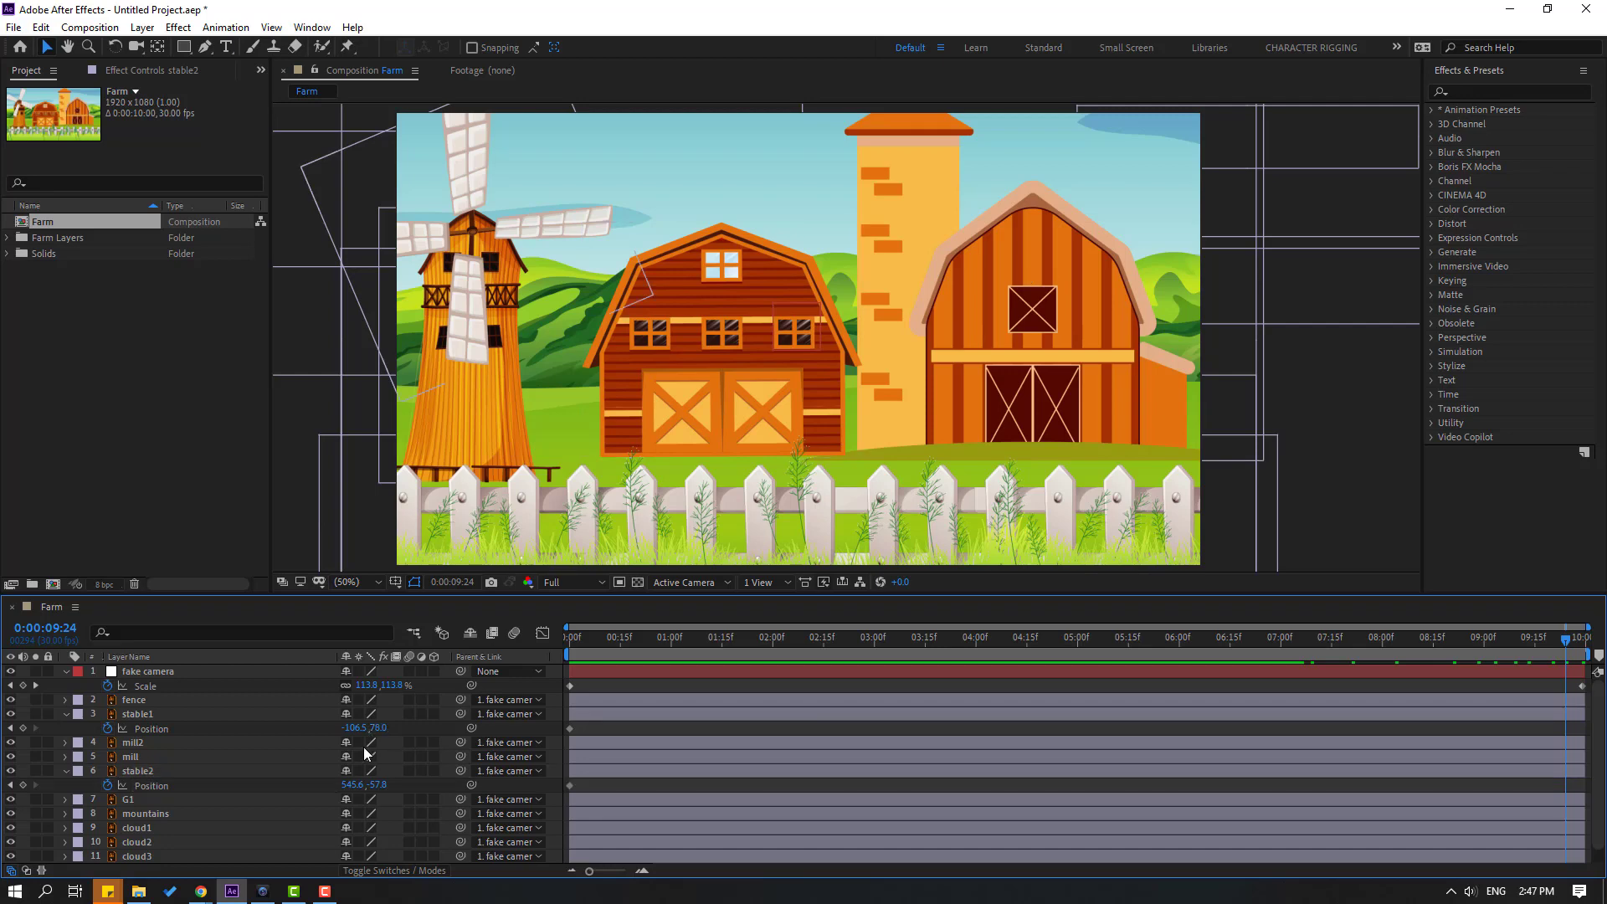
pyautogui.click(139, 714)
pyautogui.keyDown('ctrl'); pyautogui.click(129, 771); pyautogui.keyUp('ctrl')
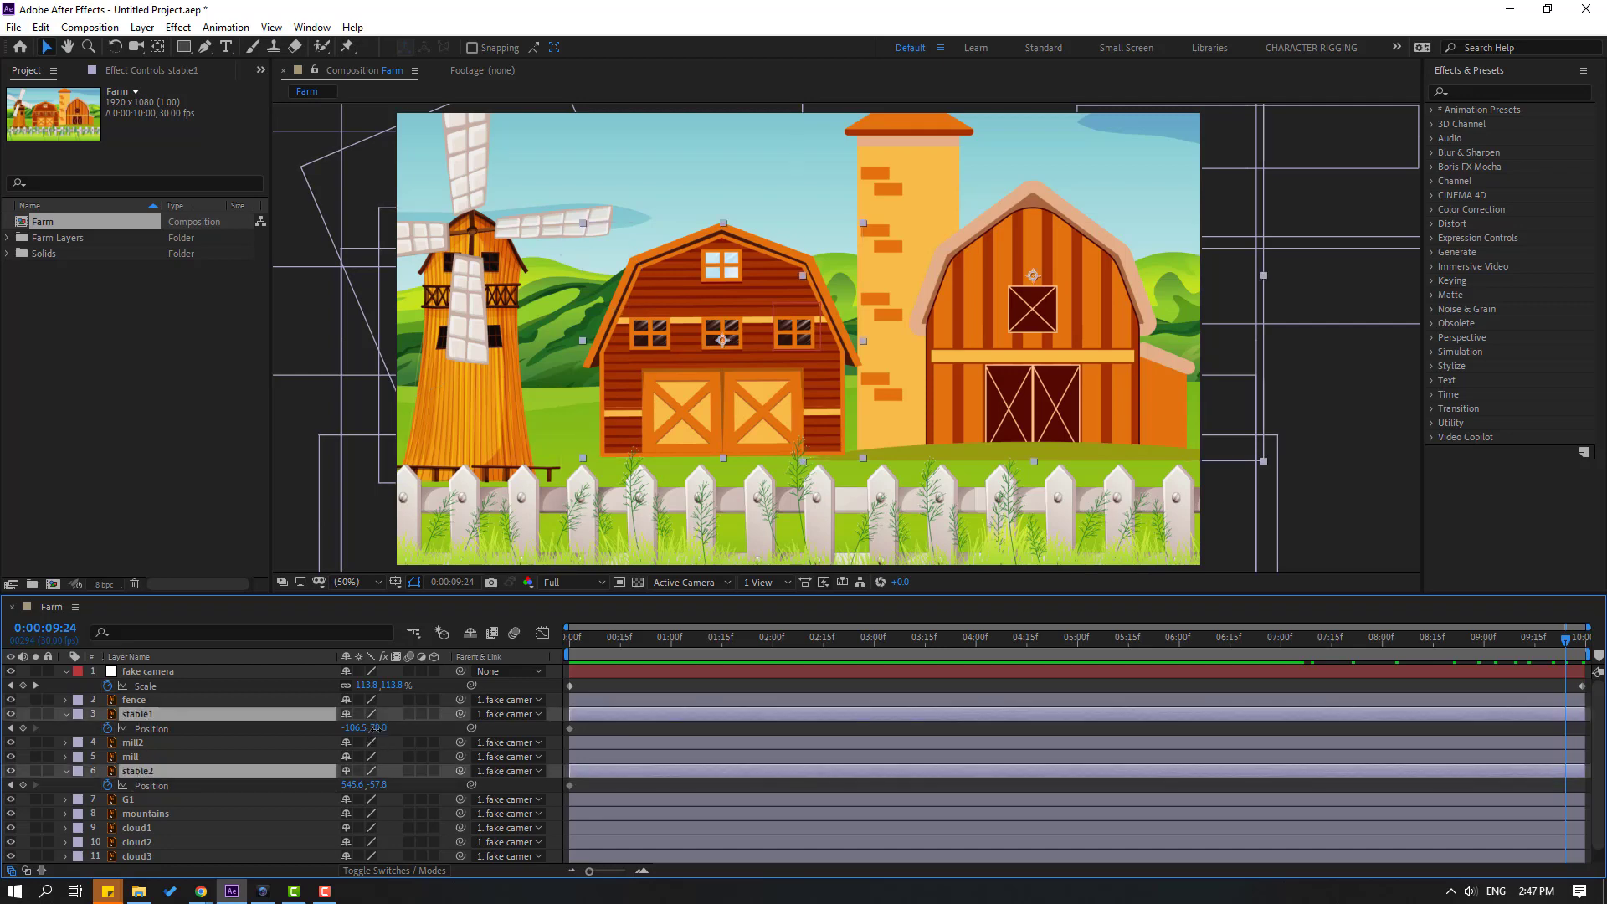
pyautogui.moveTo(375, 727); pyautogui.dragTo(387, 737)
pyautogui.press('space')
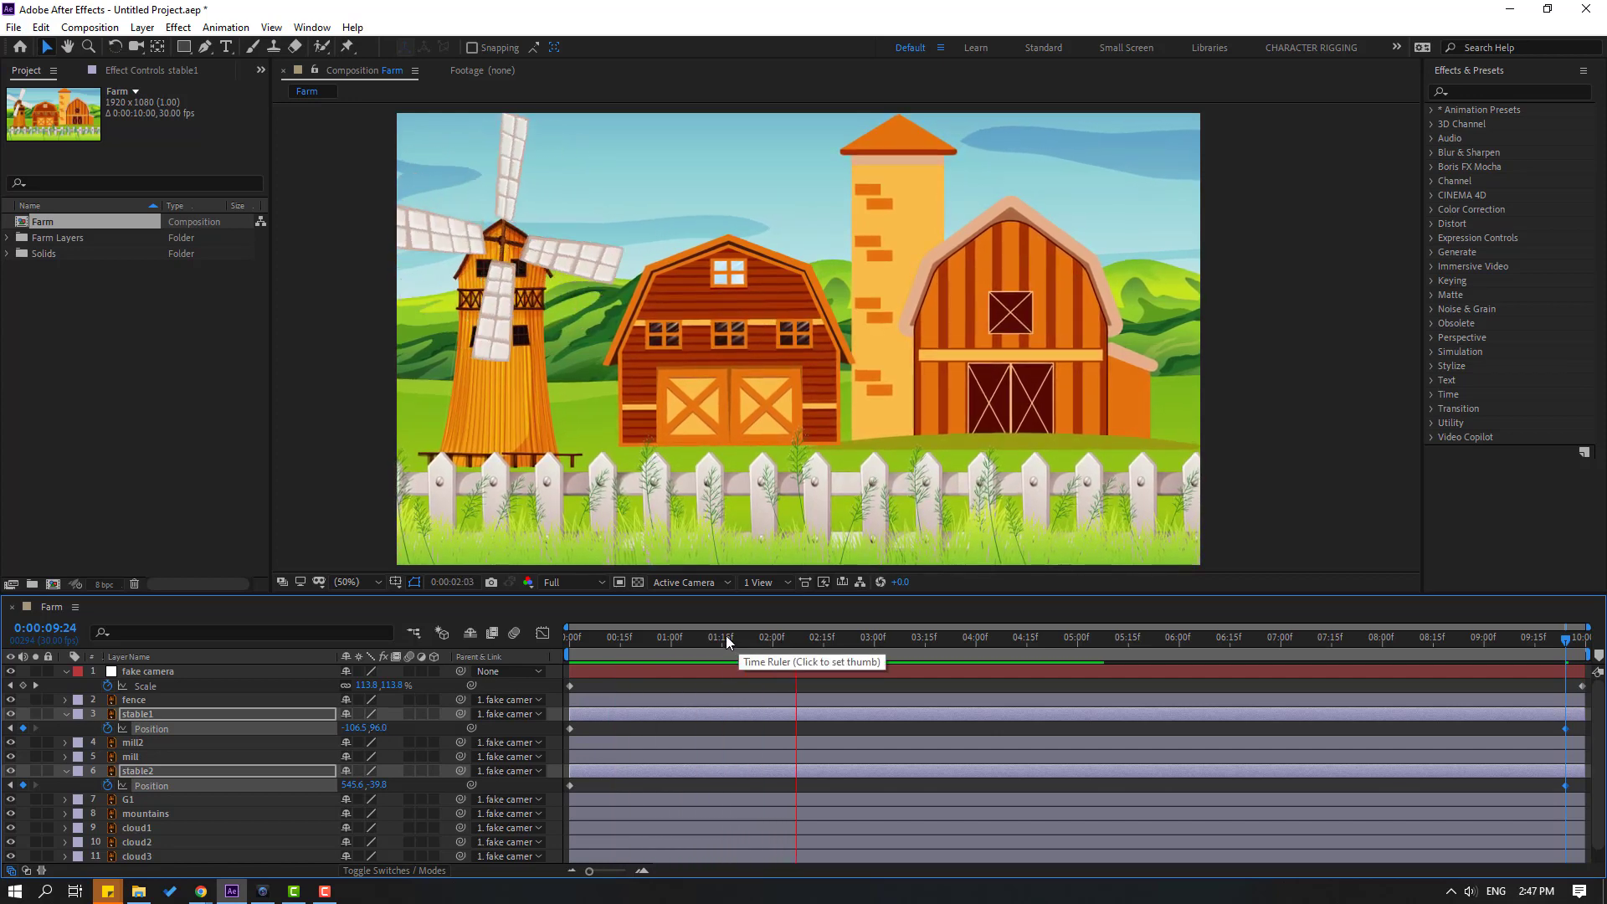
pyautogui.press('space')
# - Parent the mill2 layer to the mill layer
pyautogui.scroll(-1, 118, 828)
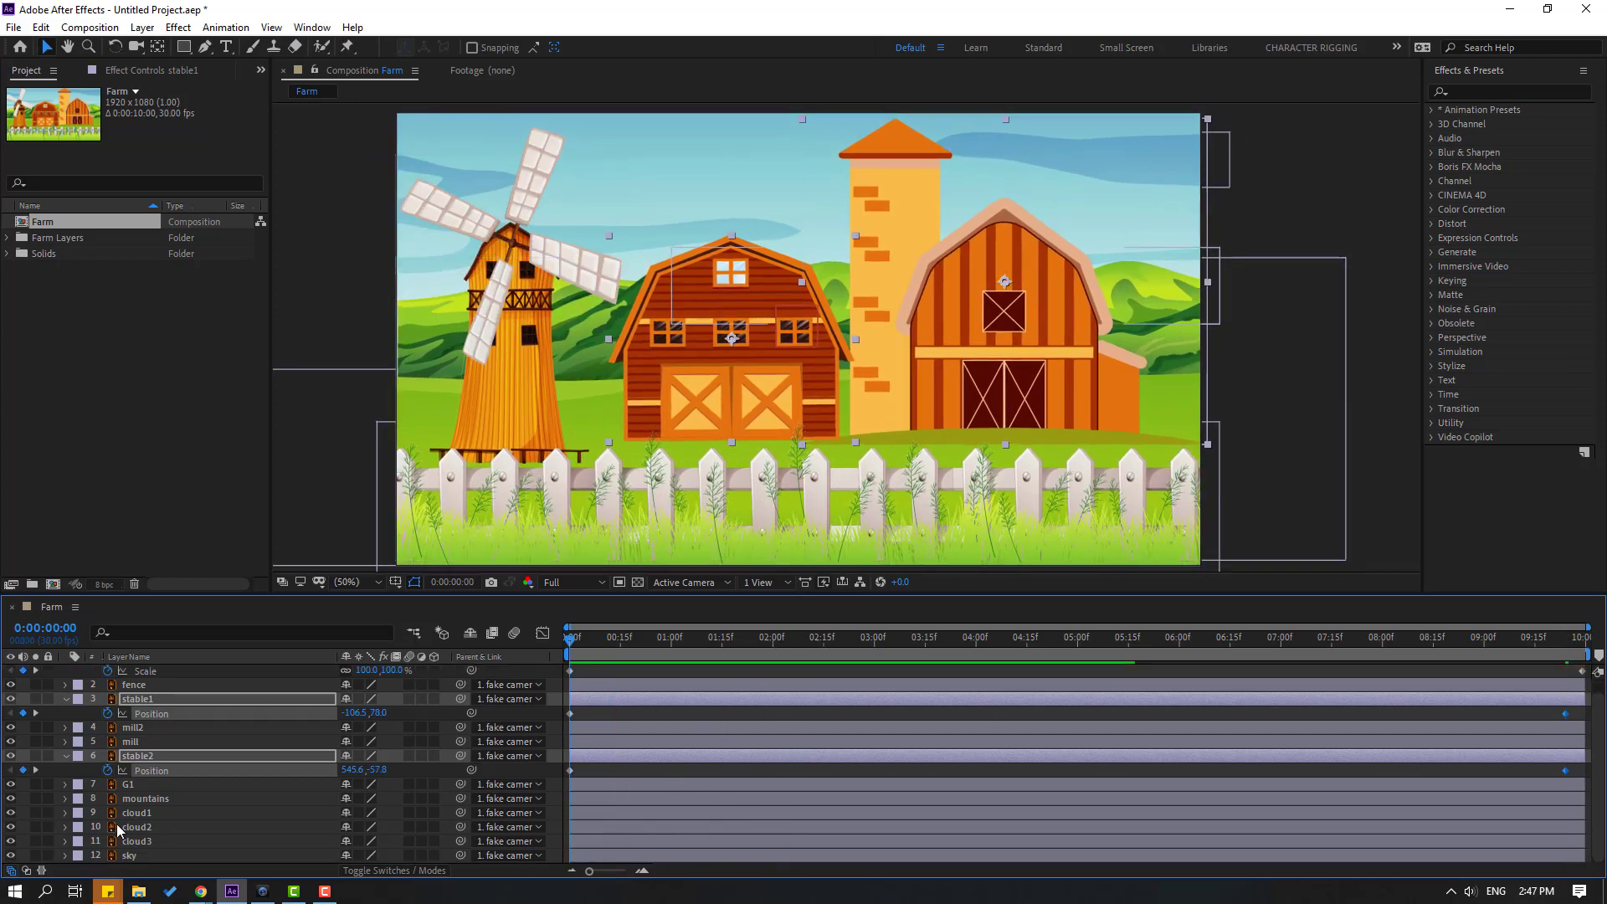
pyautogui.scroll(1, 159, 831)
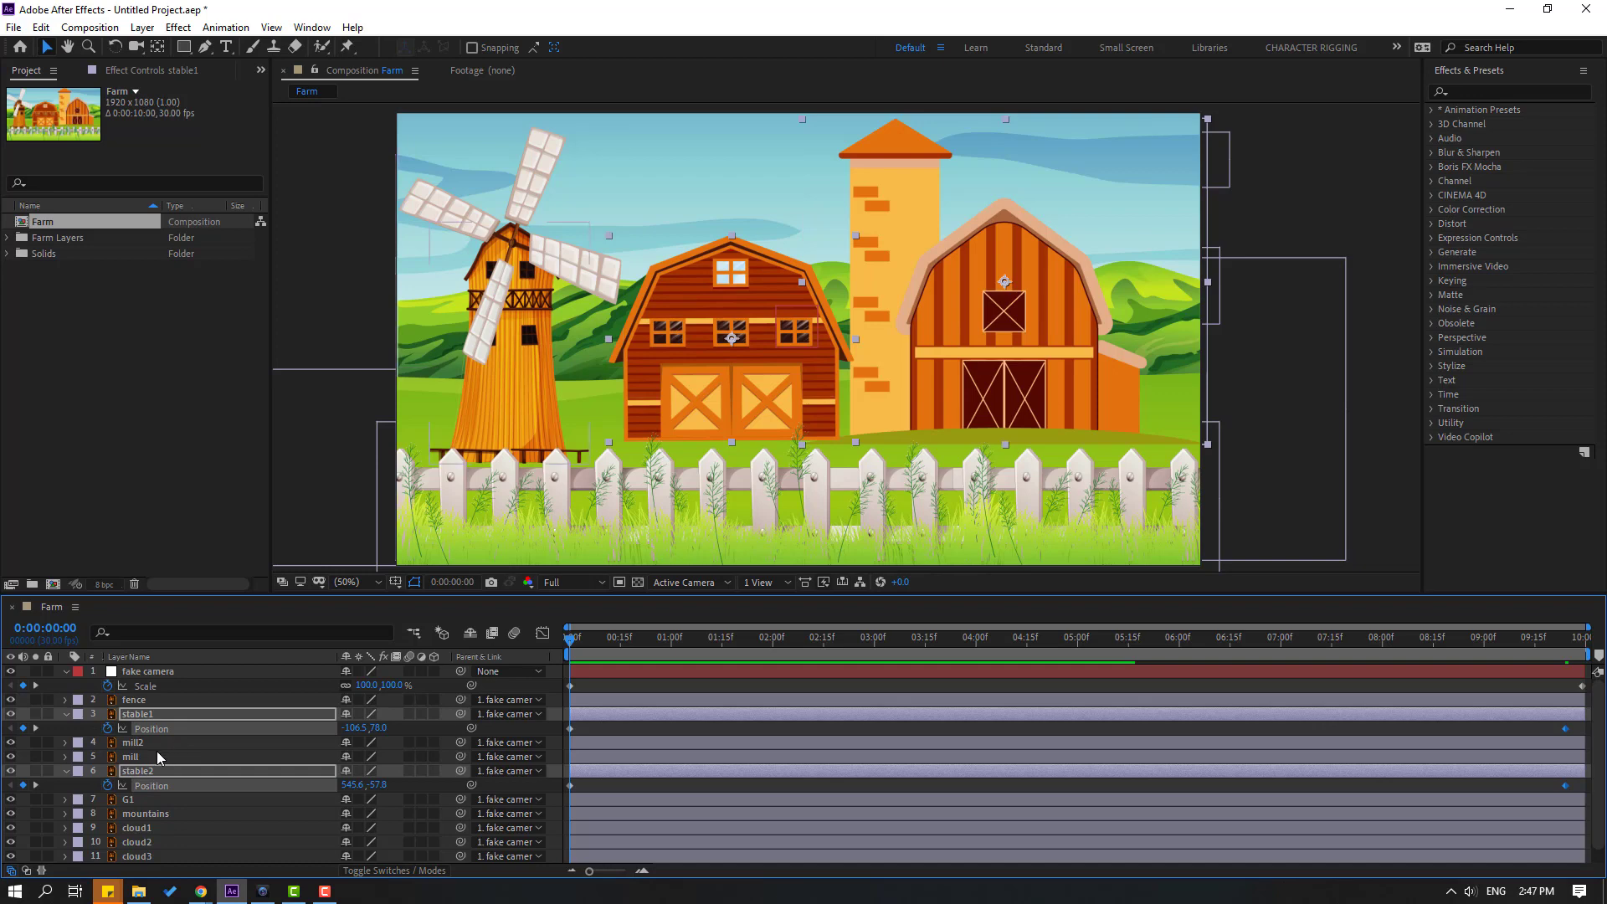
pyautogui.click(136, 744)
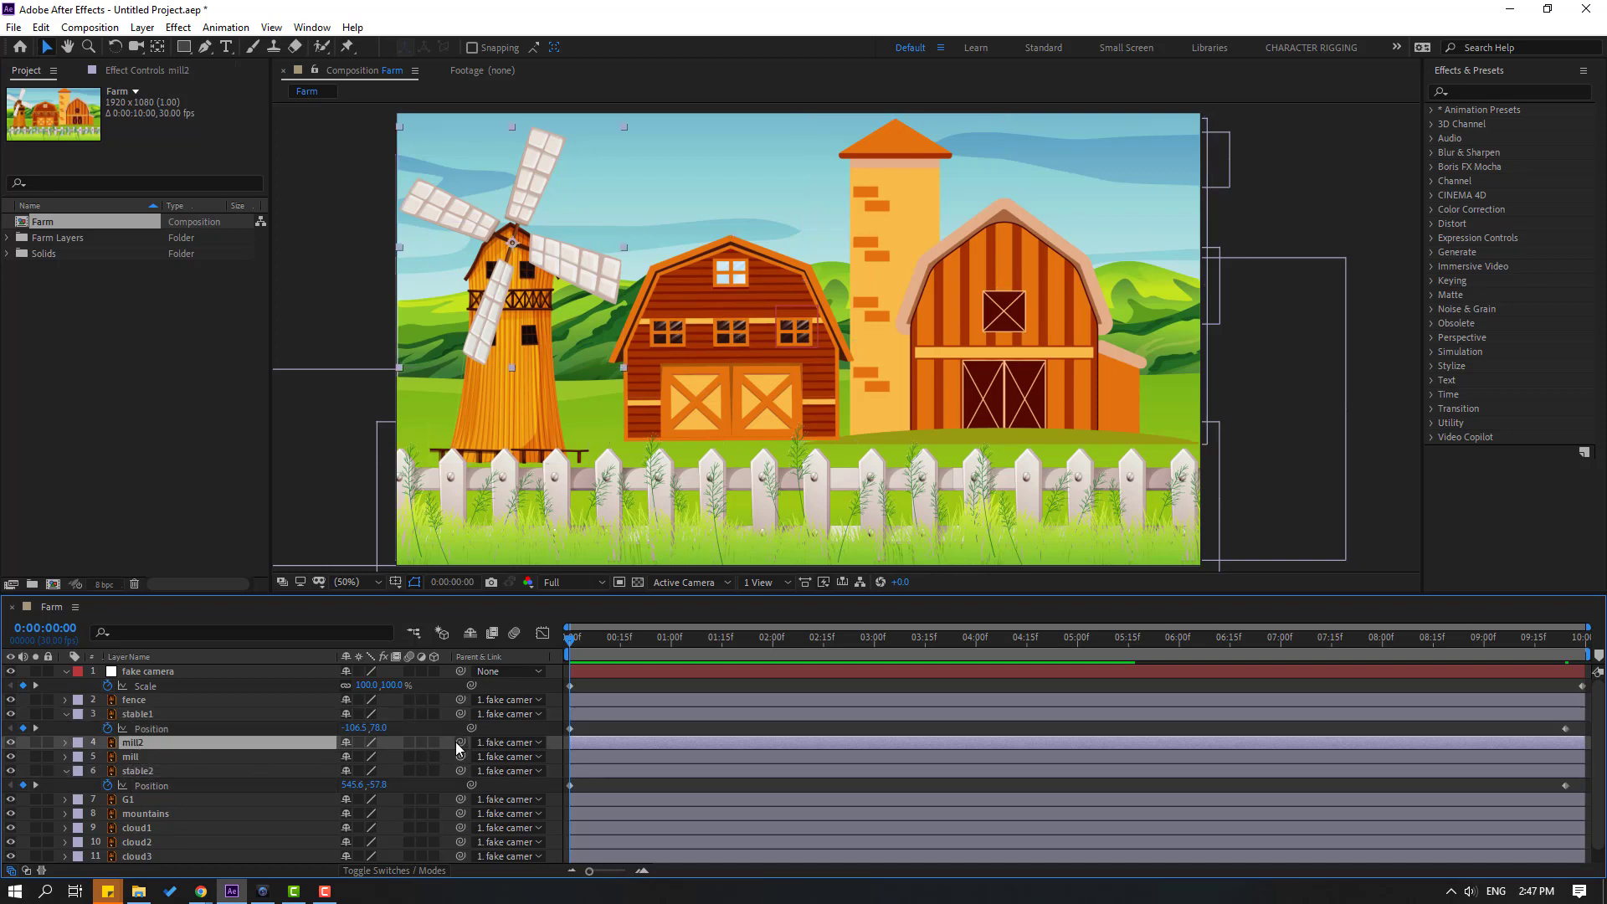
pyautogui.moveTo(295, 733); pyautogui.dragTo(186, 757)
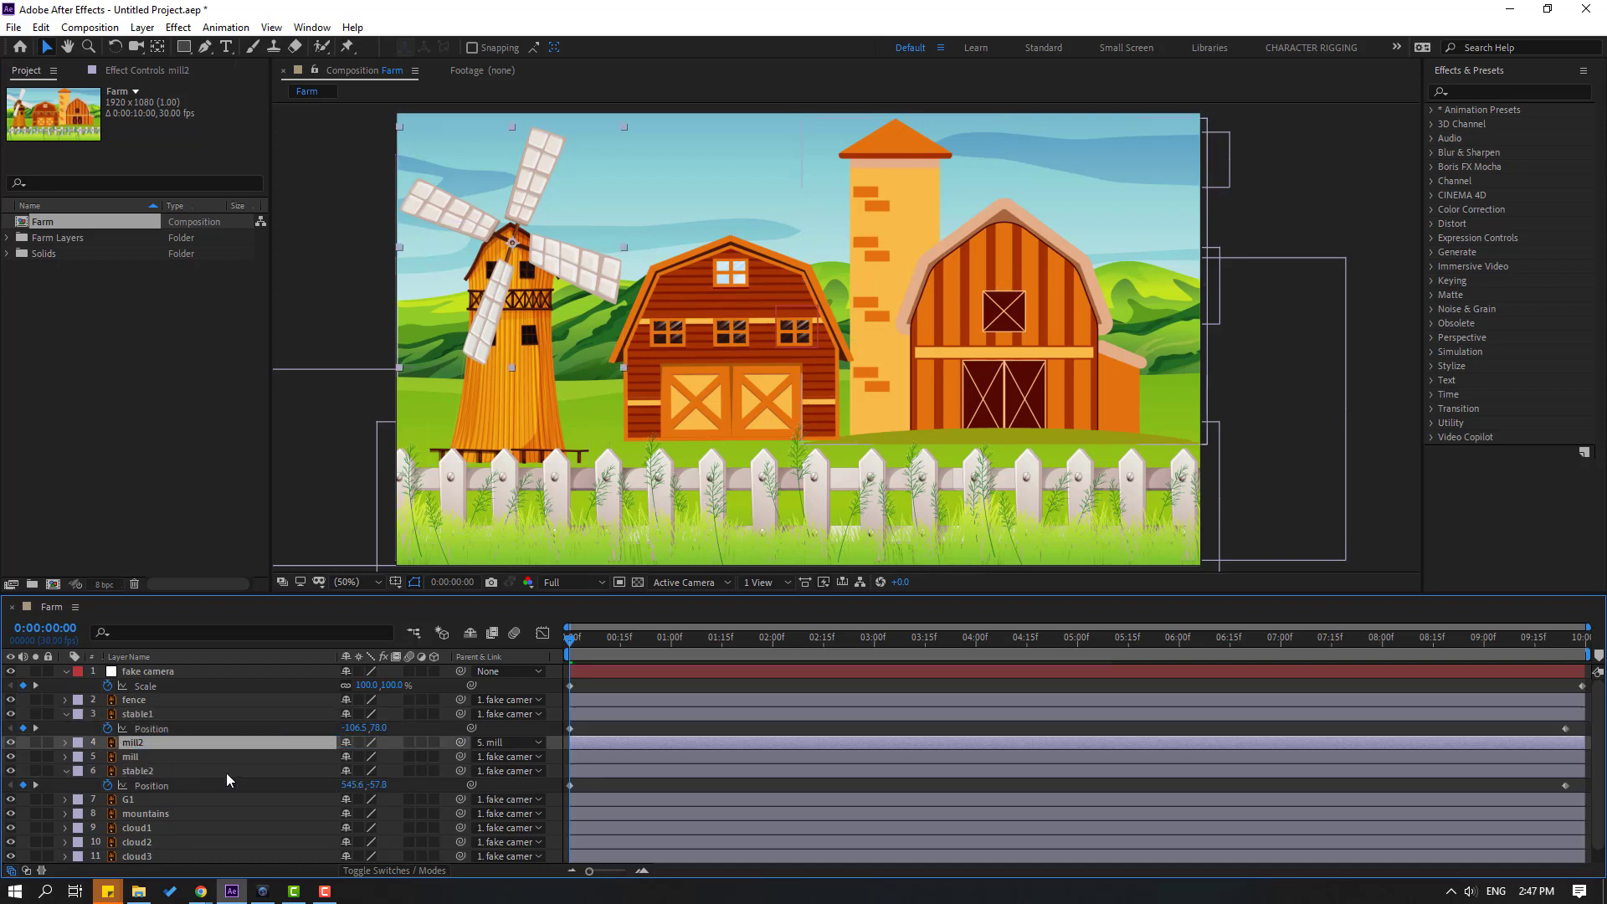
# - Keyframe the mill layer's Position from the first frame to a Y value of 113.1 at 0:00:09:29, and preview it
pyautogui.click(130, 757)
pyautogui.press('p')
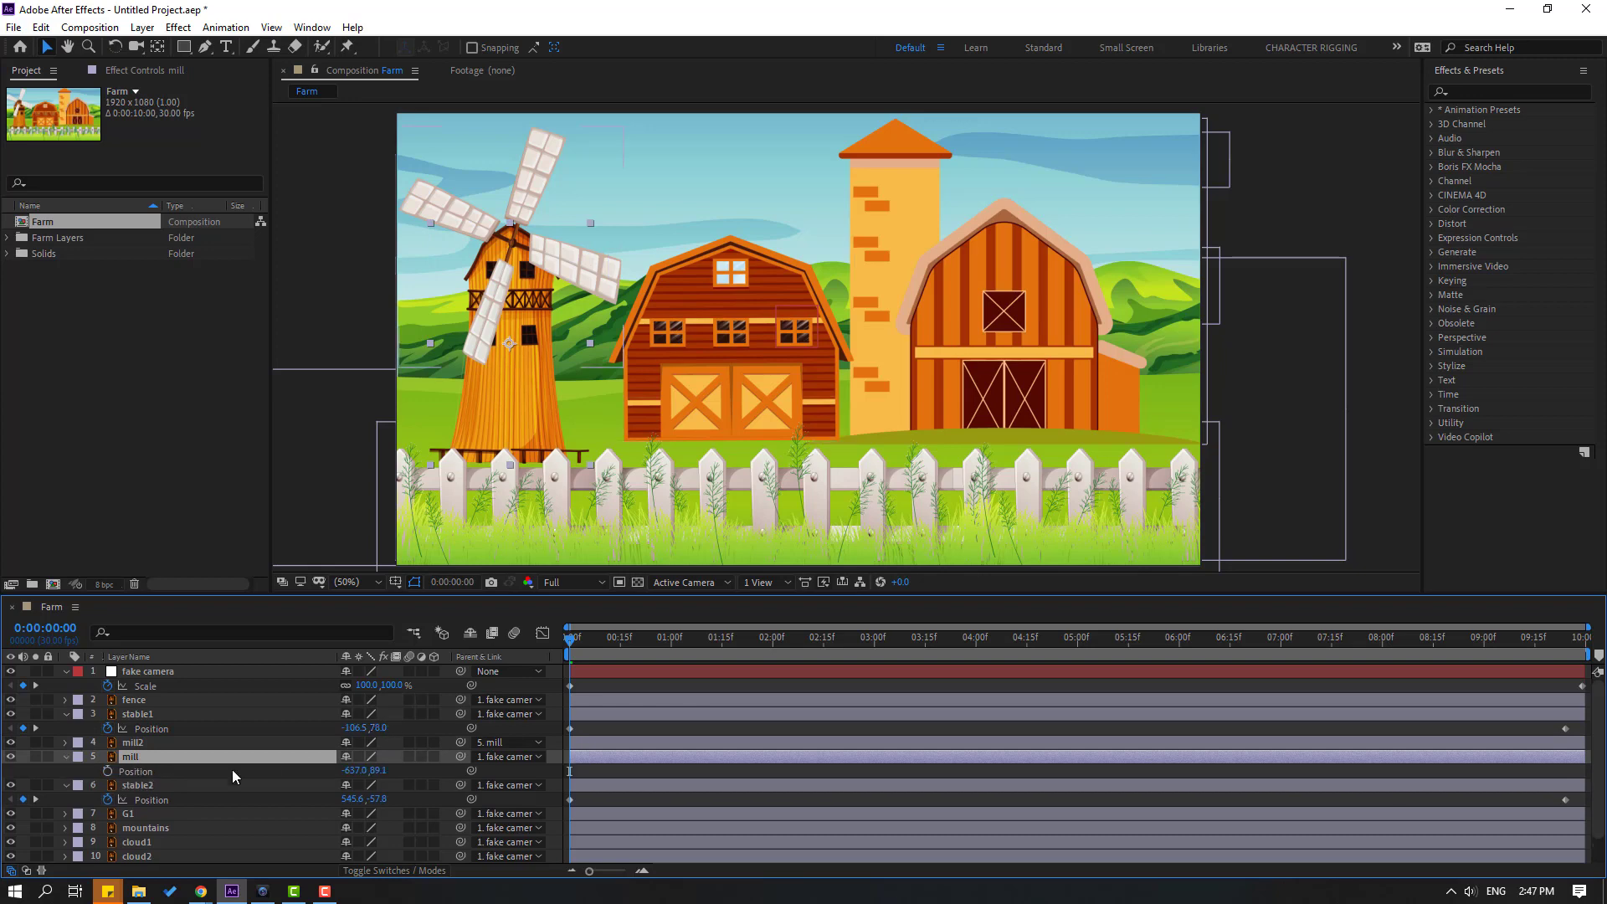
pyautogui.click(108, 772)
pyautogui.moveTo(575, 650); pyautogui.dragTo(1582, 661)
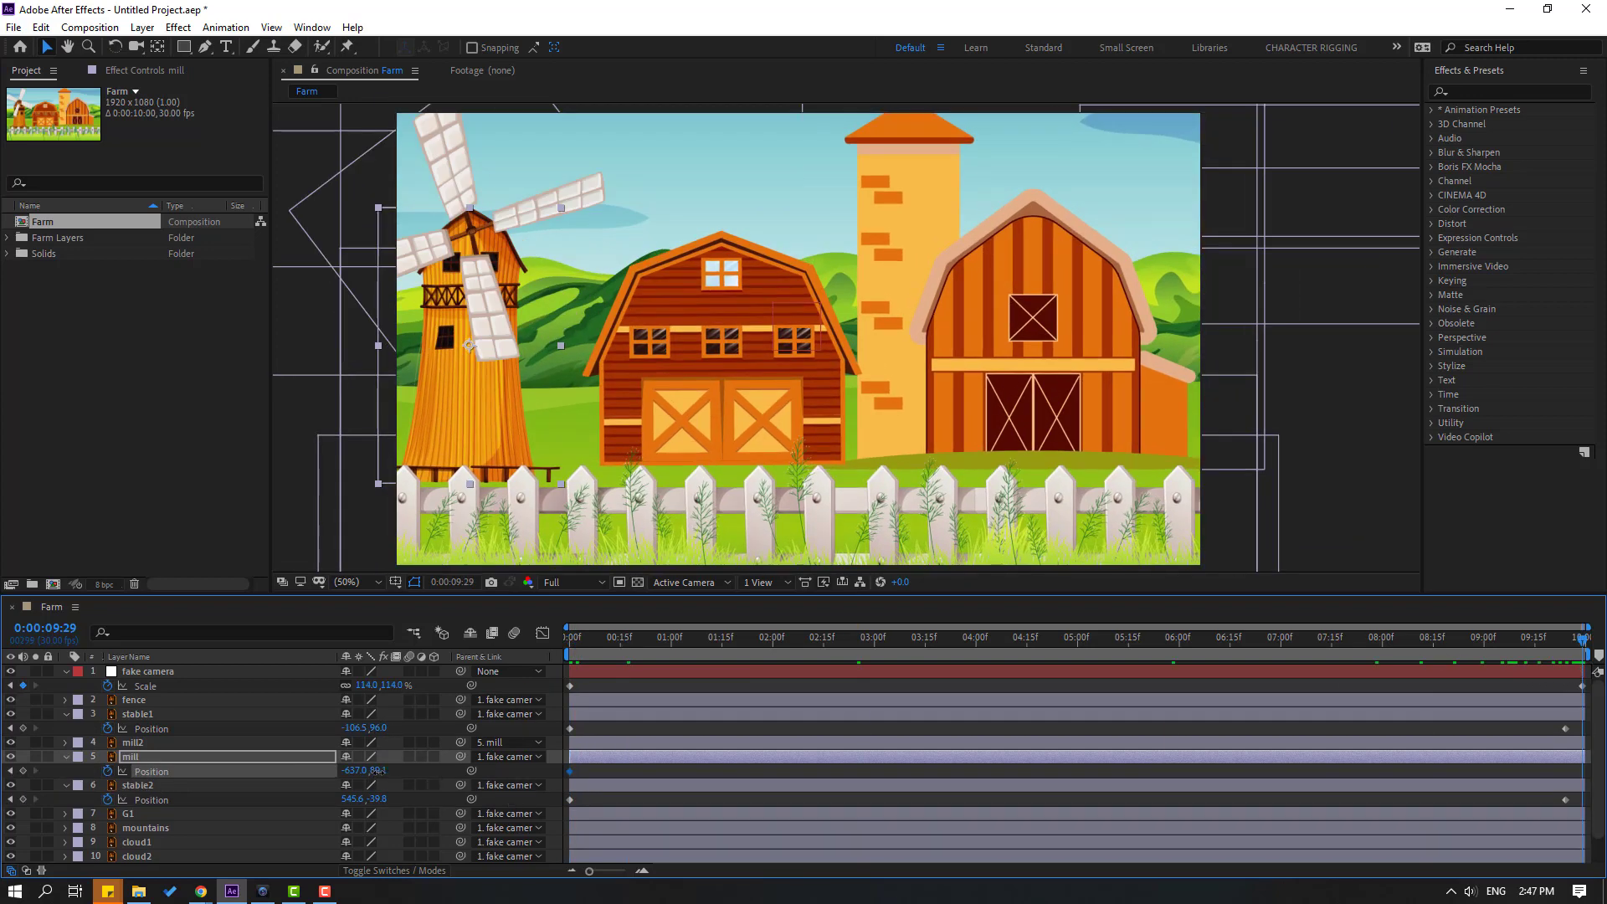
pyautogui.moveTo(377, 771); pyautogui.dragTo(395, 773)
pyautogui.press('space')
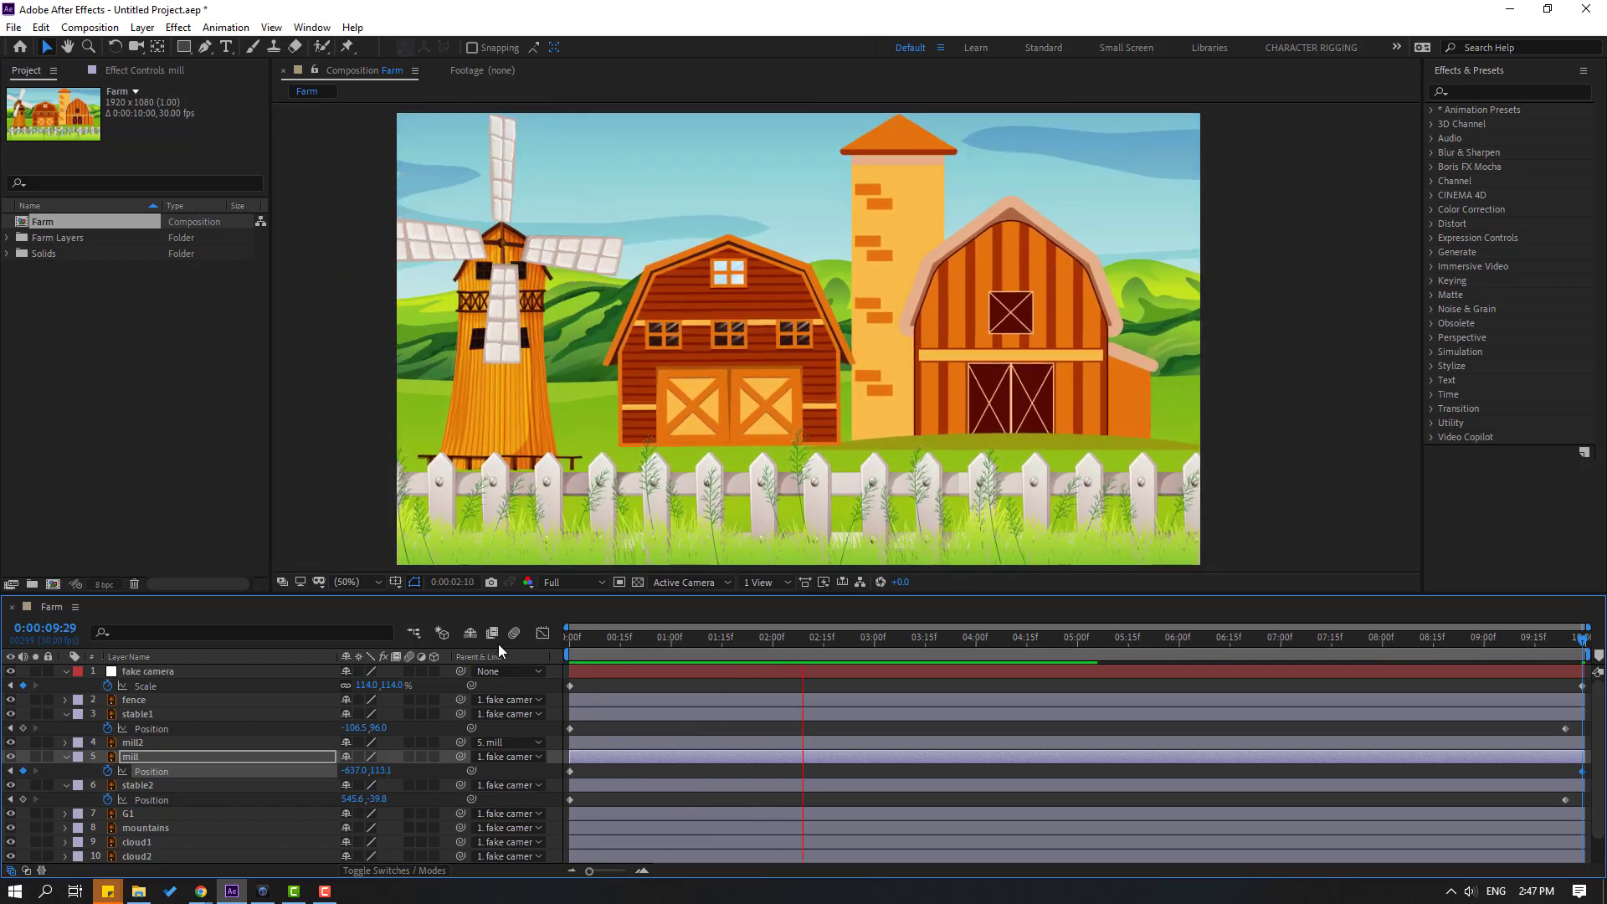
pyautogui.press('space')
# - Keyframe the mountains layer's Position from the first frame to a Y value of 283.1 at 0:00:09:29, and preview it
pyautogui.scroll(-1, 122, 837)
pyautogui.click(142, 798)
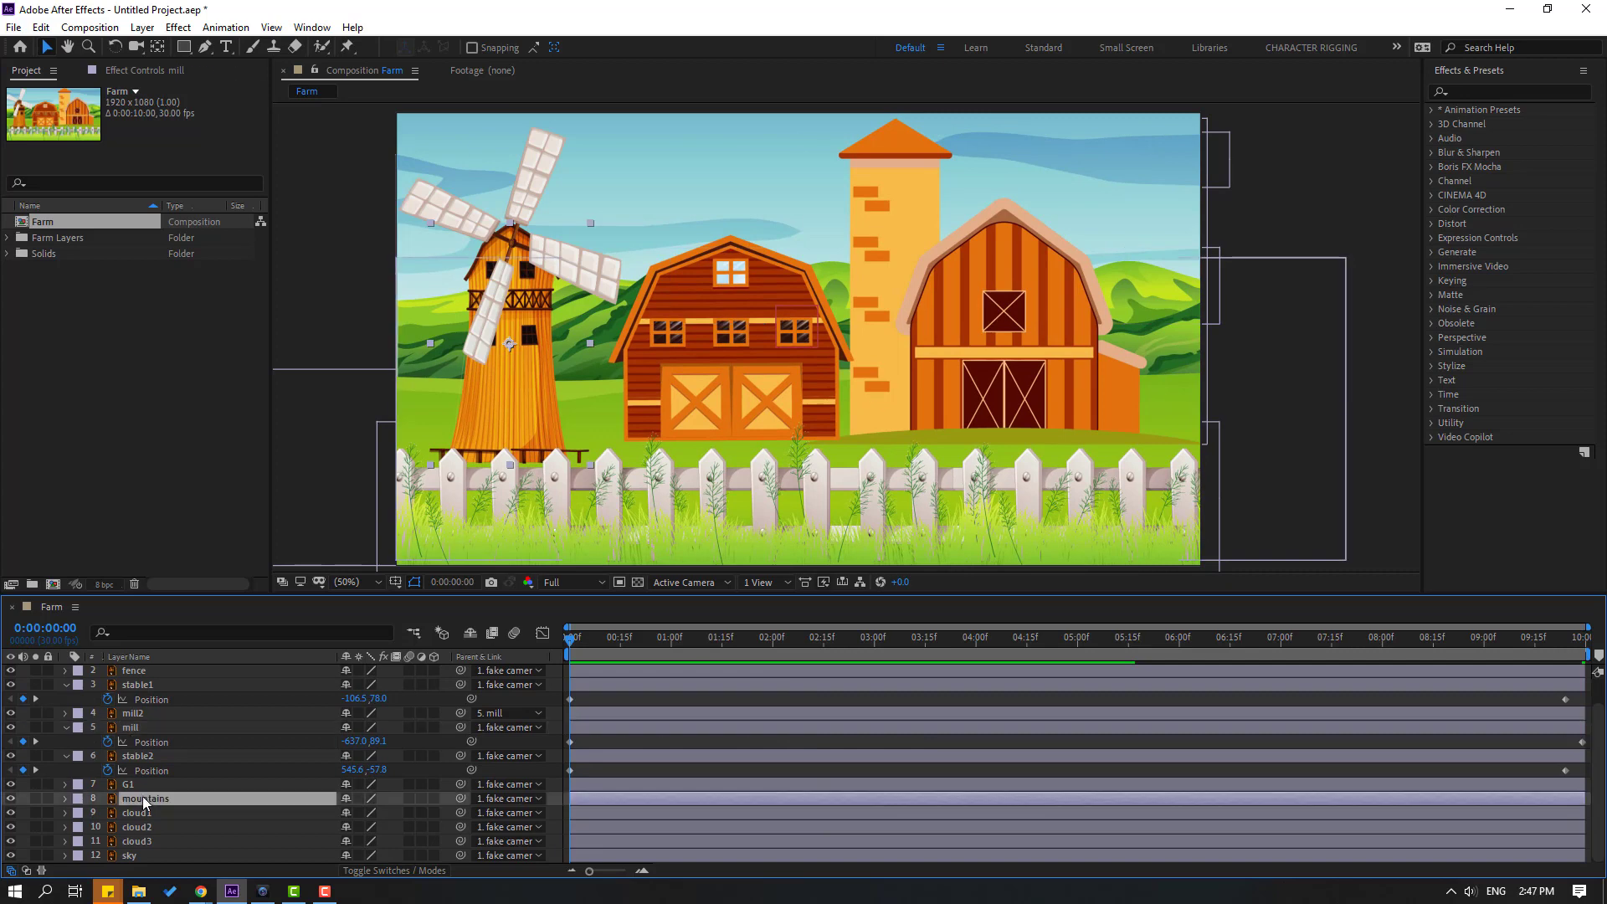
pyautogui.press('p')
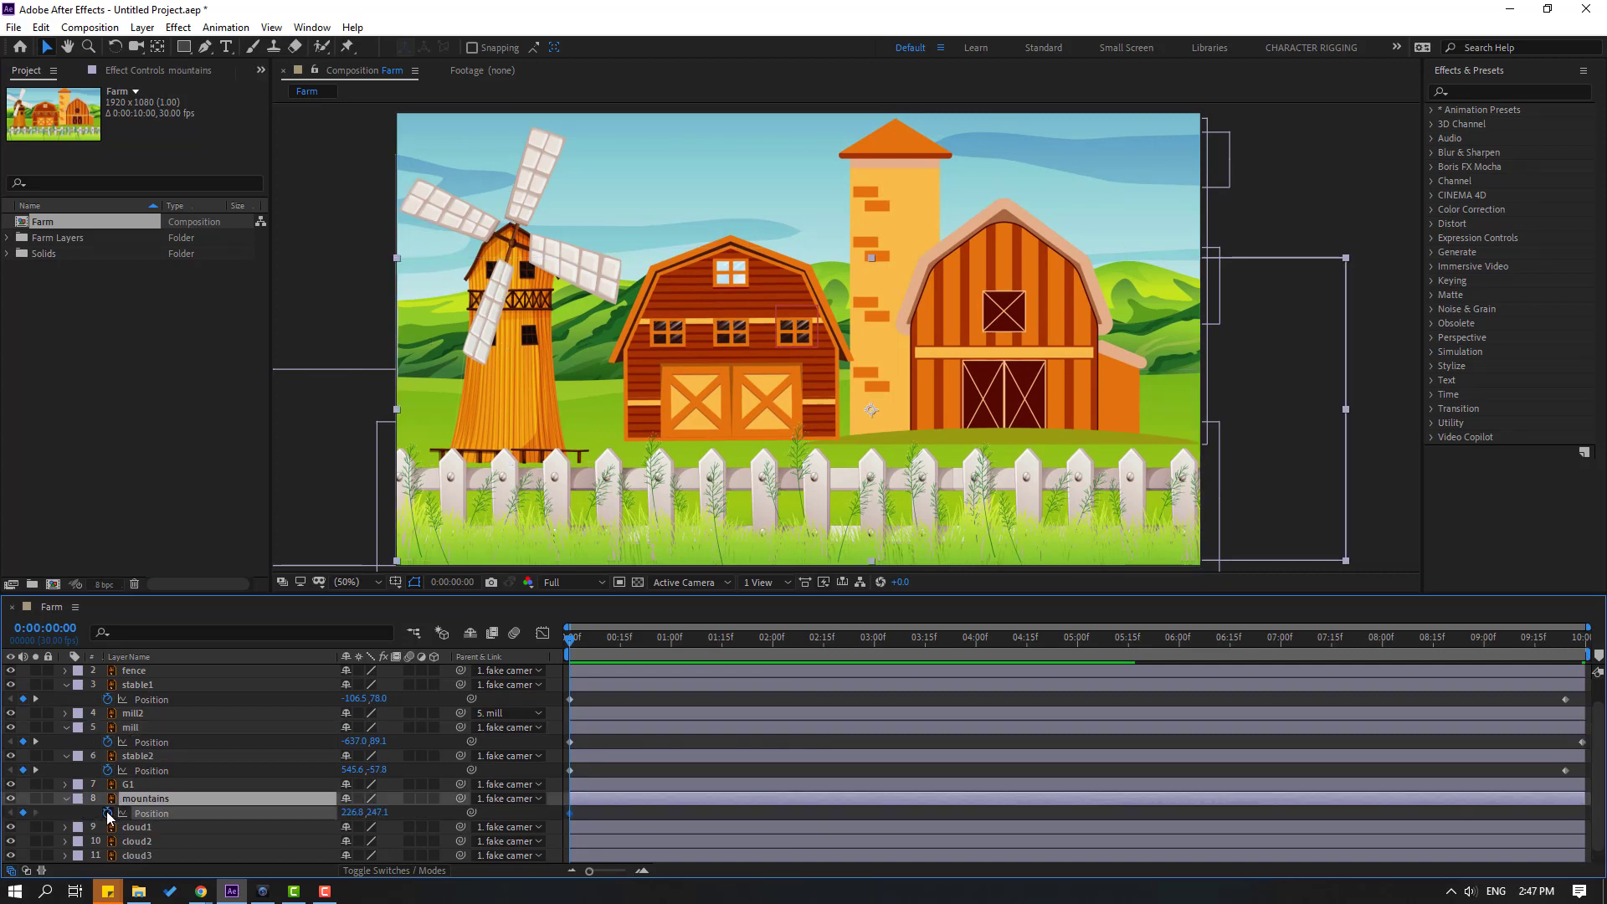
pyautogui.press('Return')
pyautogui.moveTo(726, 646); pyautogui.dragTo(1582, 647)
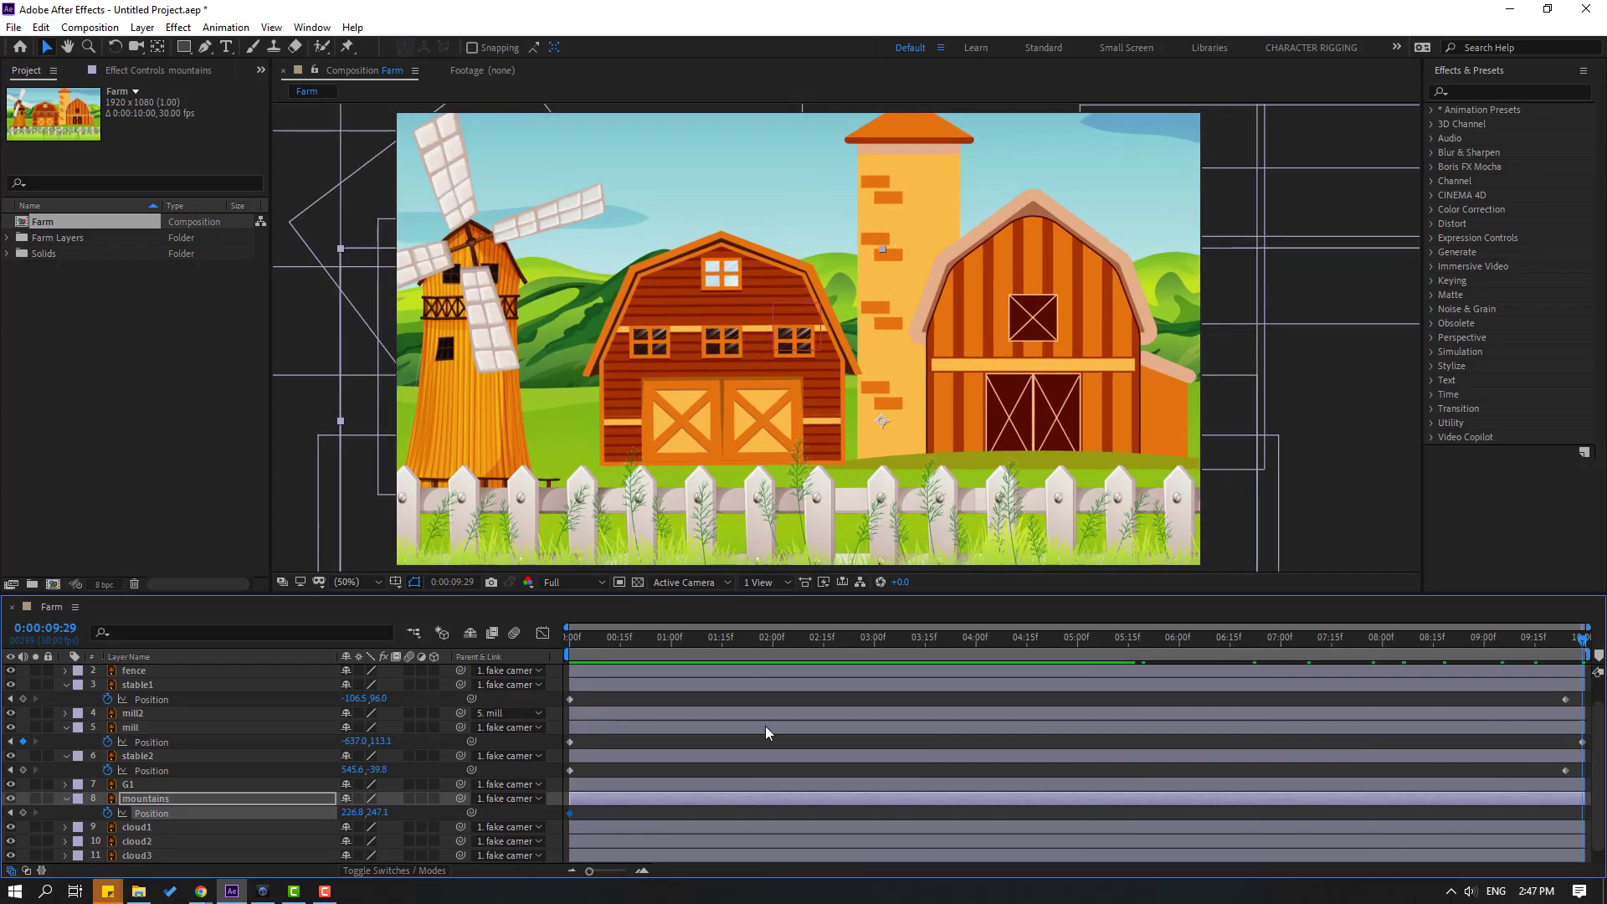
pyautogui.moveTo(373, 817); pyautogui.dragTo(400, 814)
pyautogui.press('space')
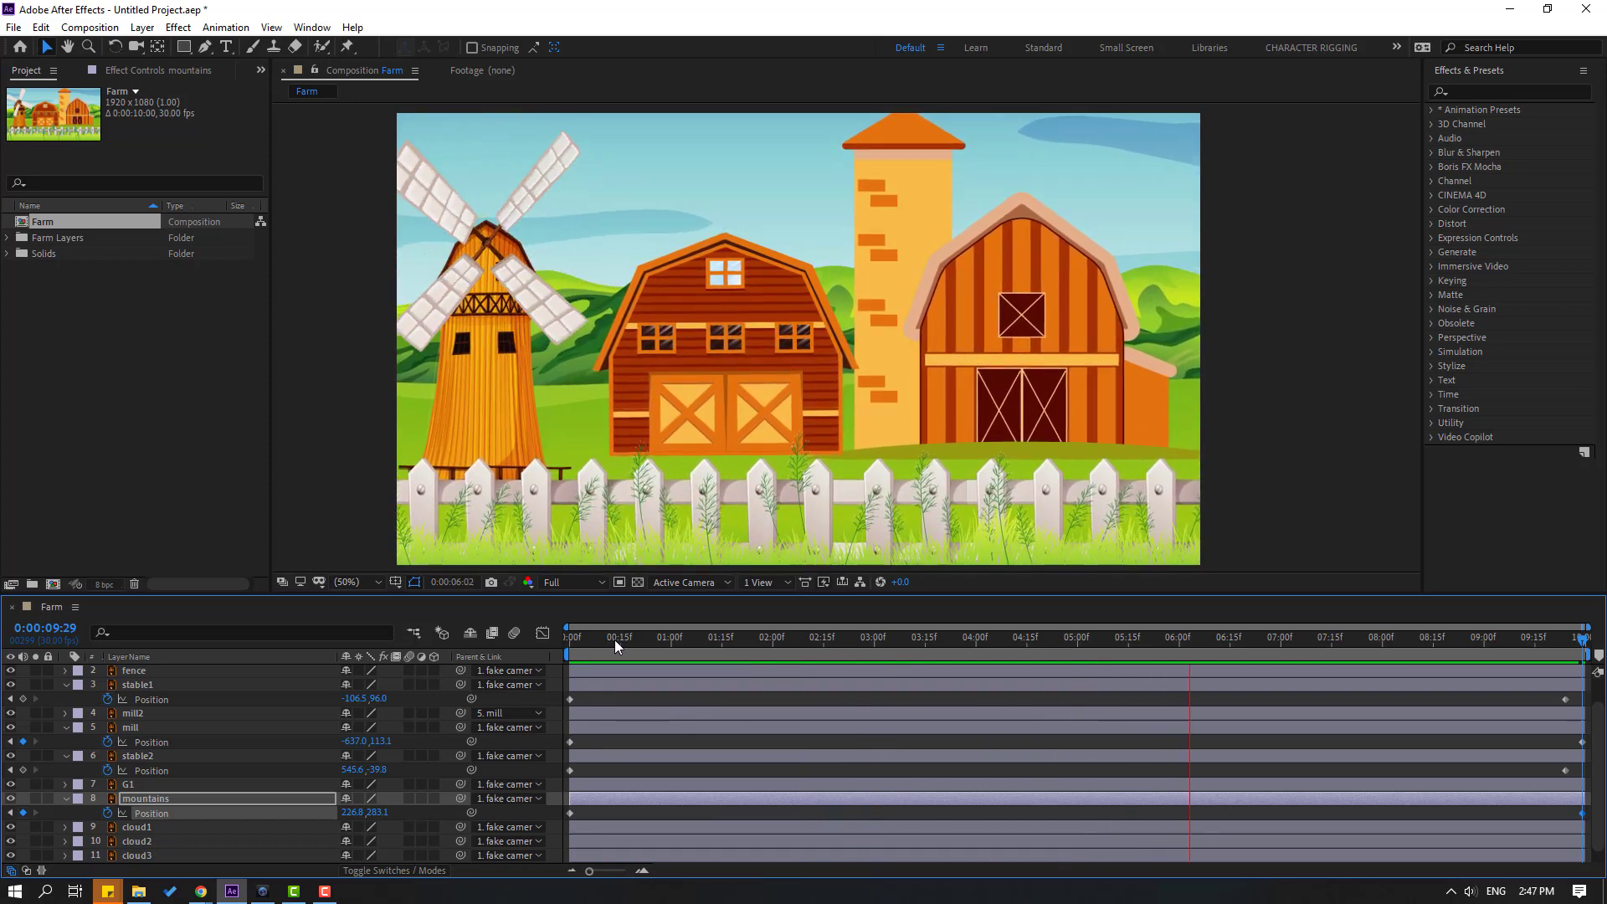
pyautogui.moveTo(614, 639); pyautogui.dragTo(210, 720)
# - Keyframe the fence layer's Position from the first frame to a Y value of 504.6 at 0:00:09:29, and preview it
pyautogui.scroll(-1, 197, 740)
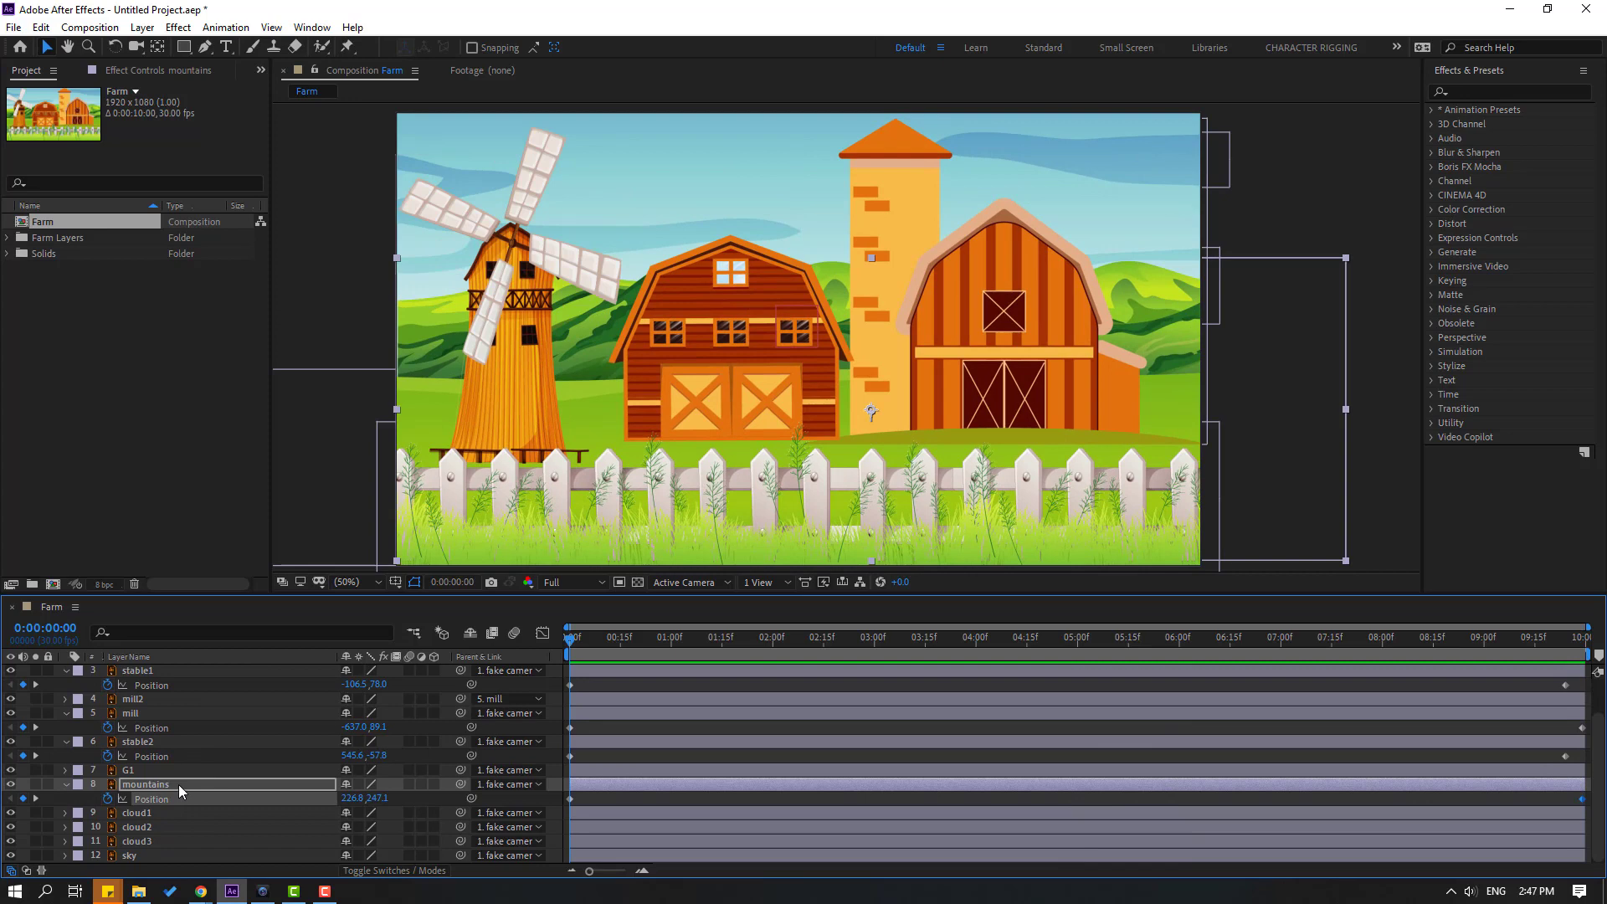
pyautogui.scroll(3, 178, 785)
pyautogui.click(129, 705)
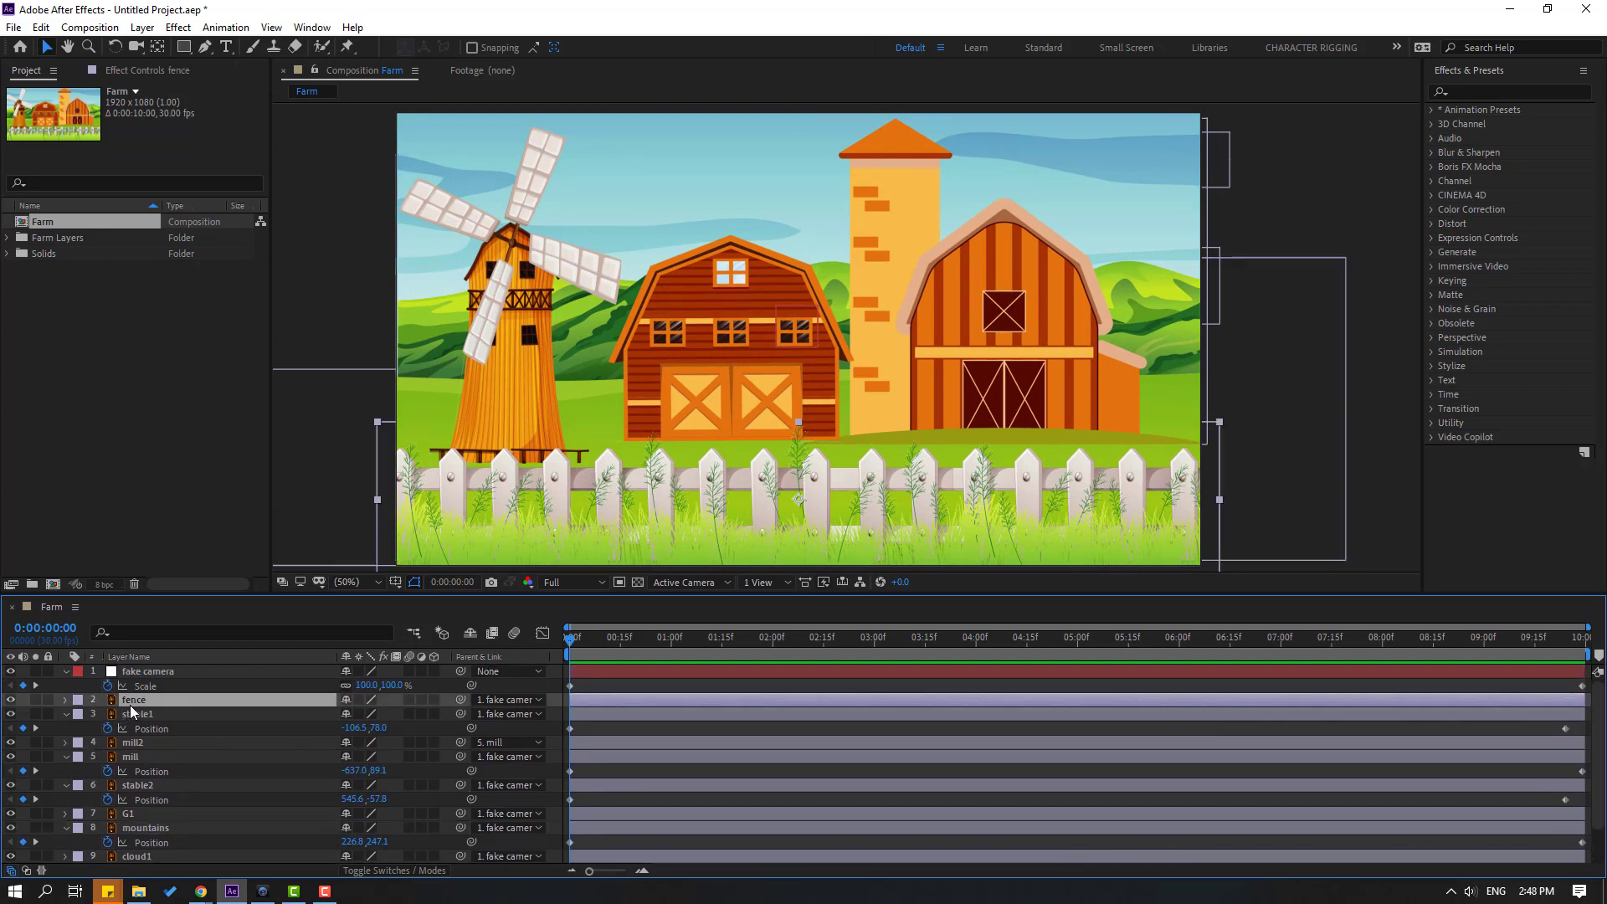
pyautogui.press('p')
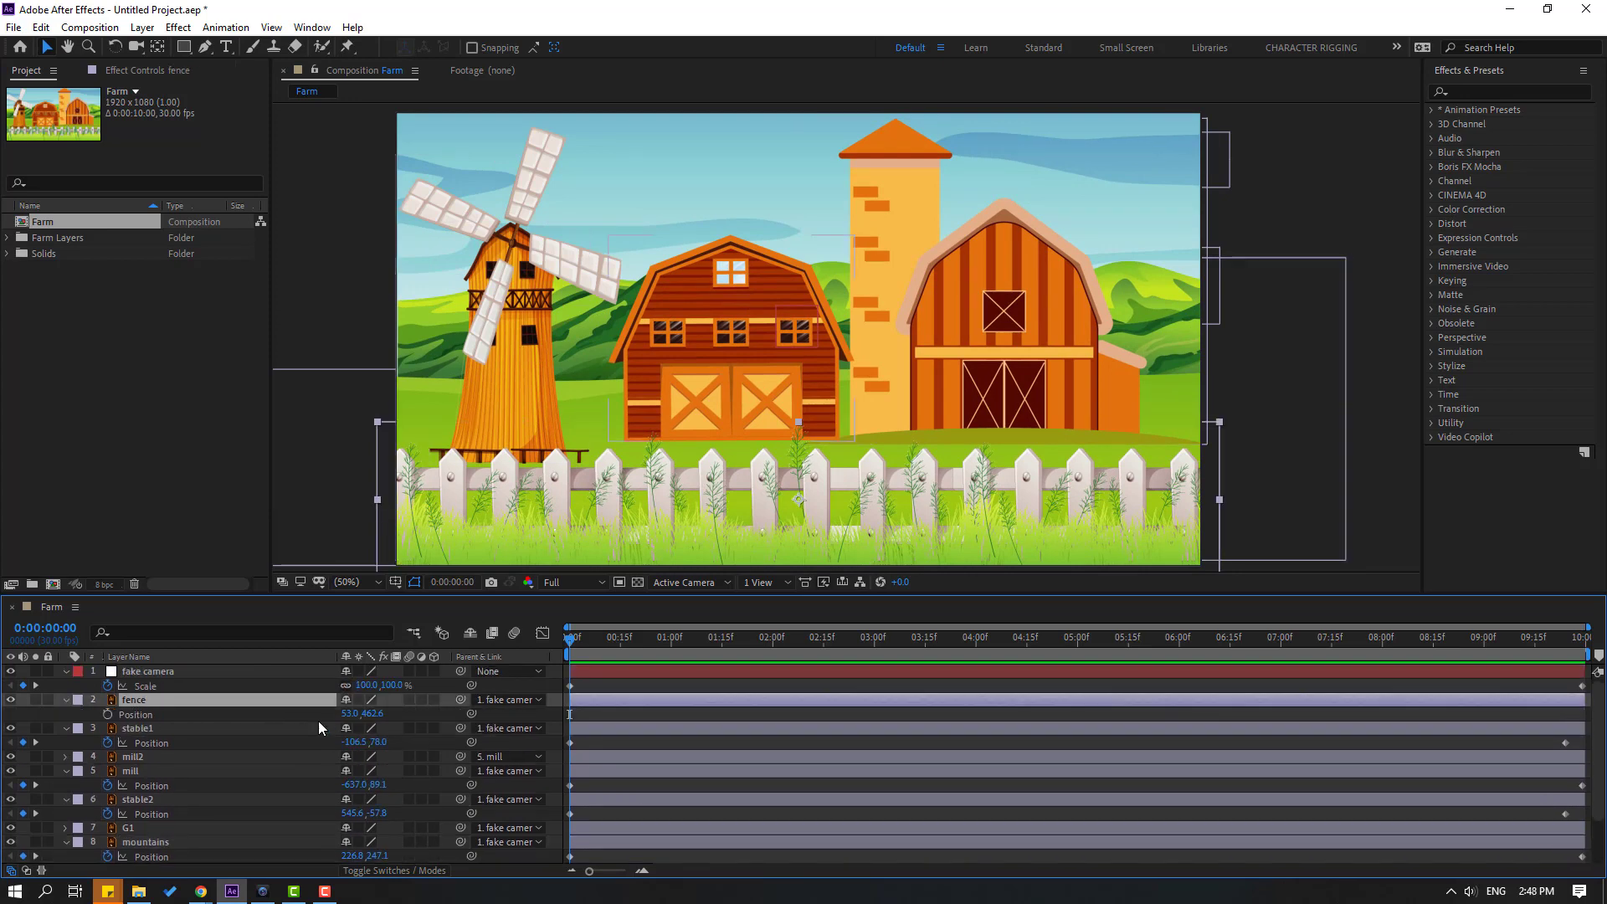
pyautogui.click(107, 715)
pyautogui.moveTo(585, 635); pyautogui.dragTo(1580, 655)
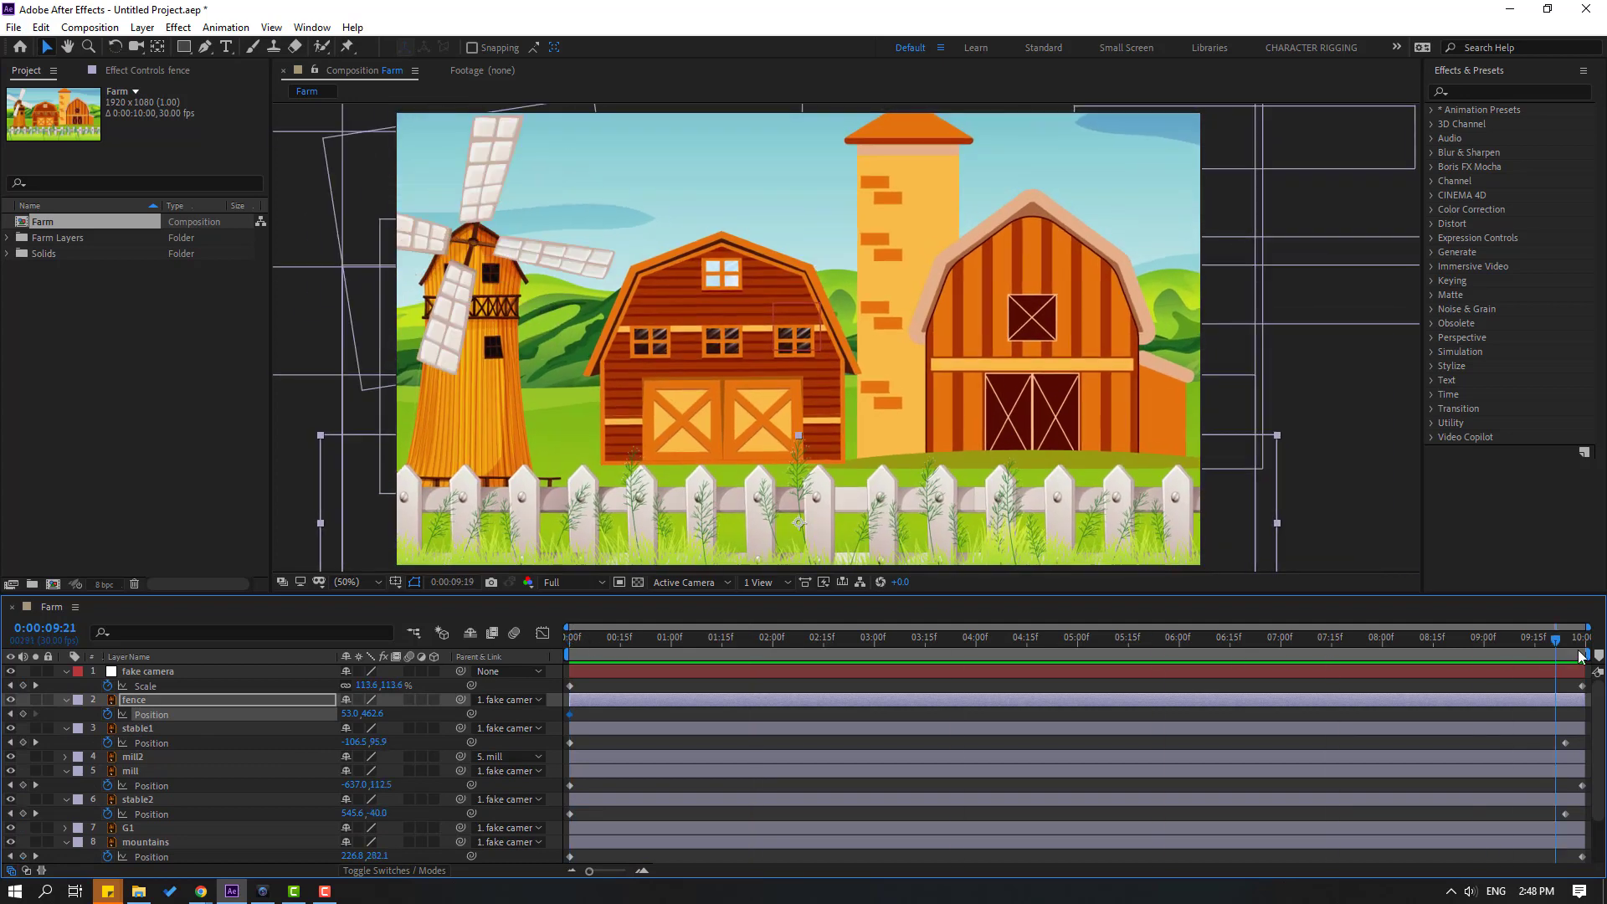
pyautogui.moveTo(380, 714); pyautogui.dragTo(407, 718)
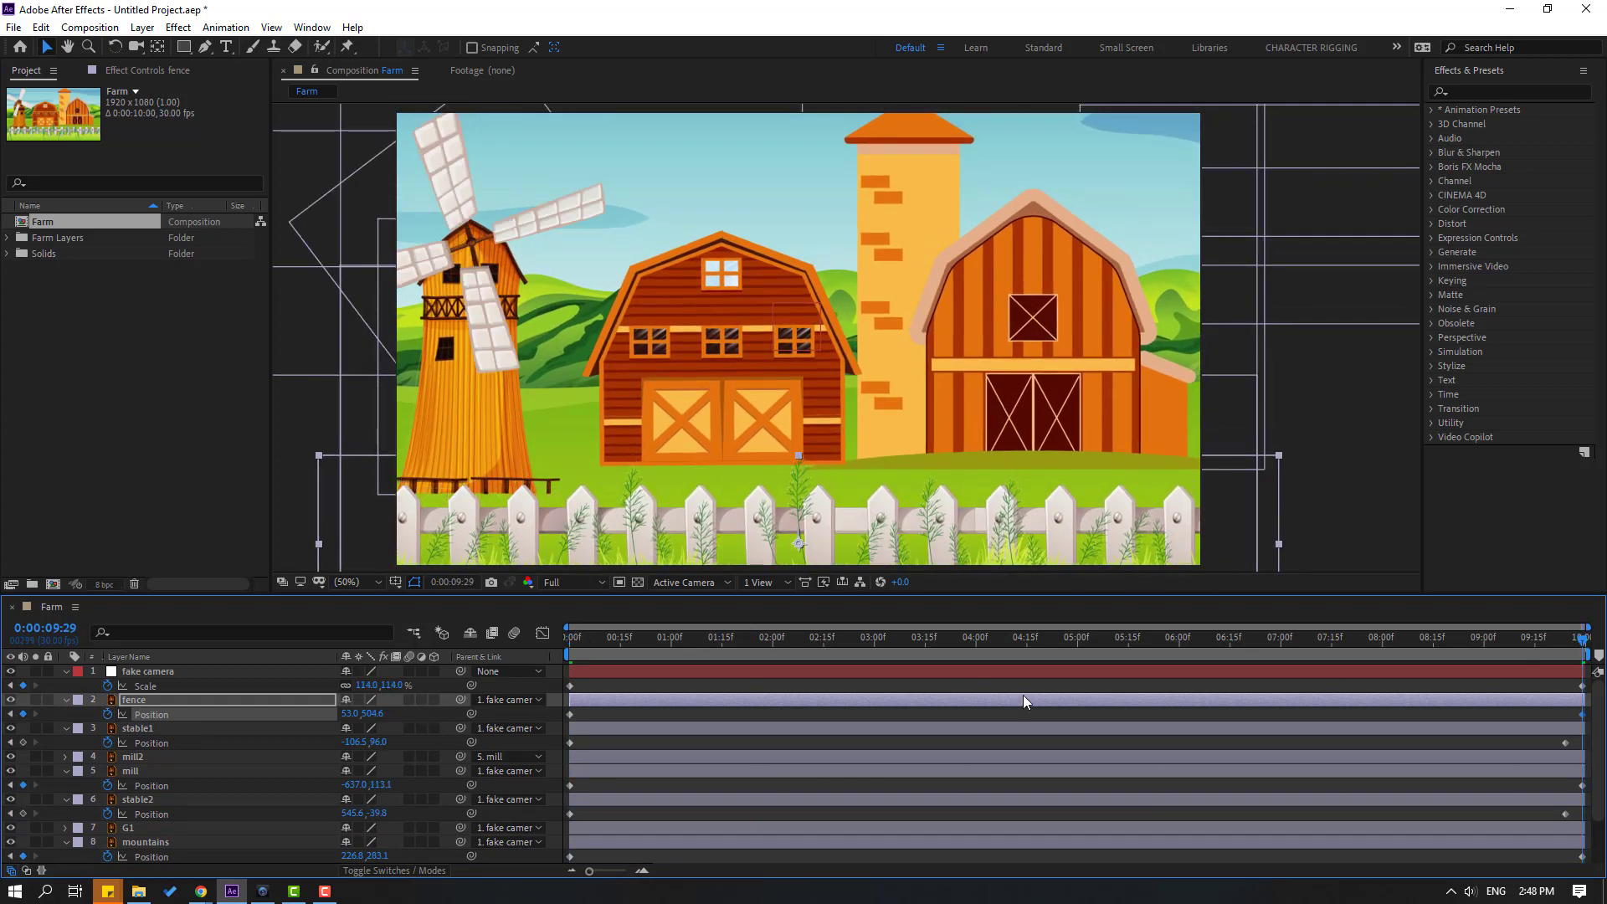
pyautogui.press('space')
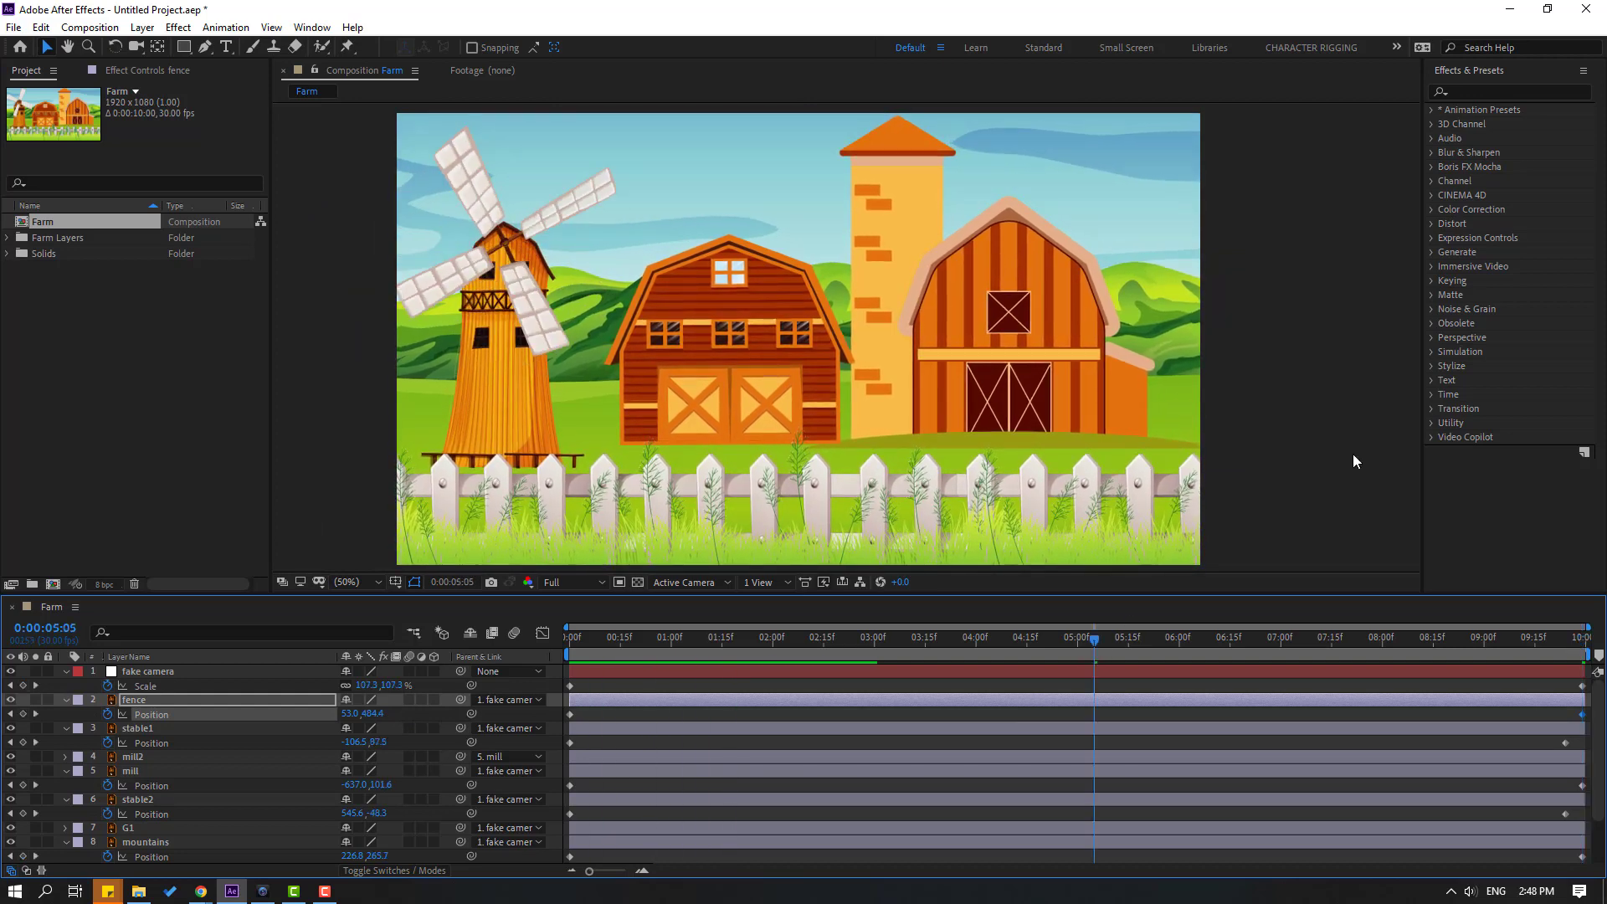
# - Apply Gaussian Blur to the fence layer with Blurriness 23.5, and preview the animation
pyautogui.click(1483, 91)
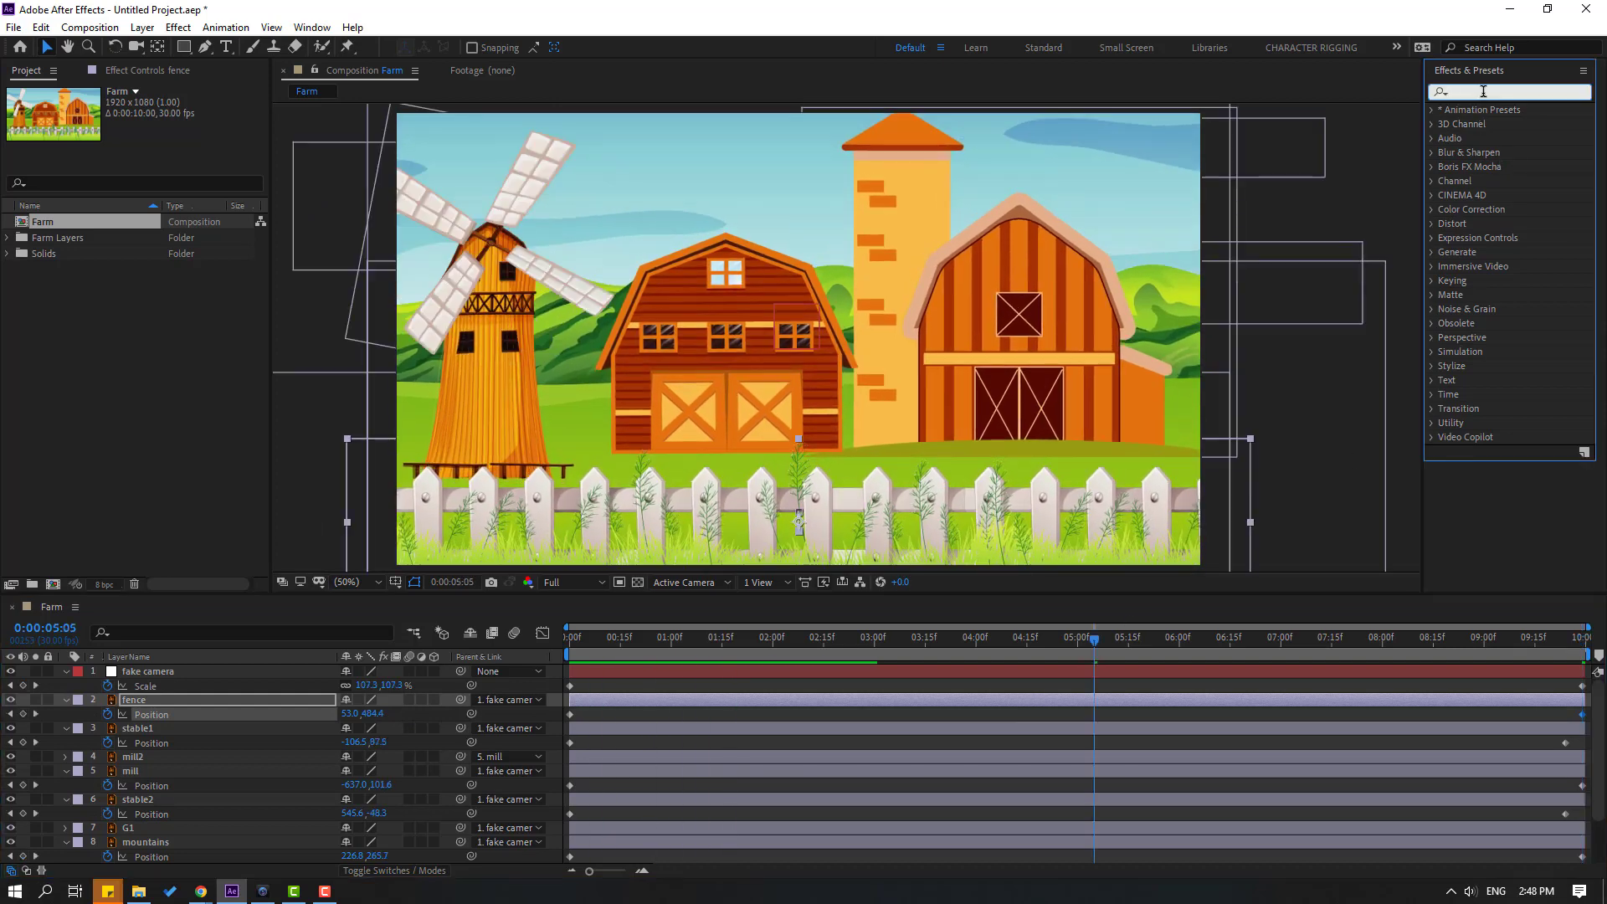
pyautogui.write('gaus')
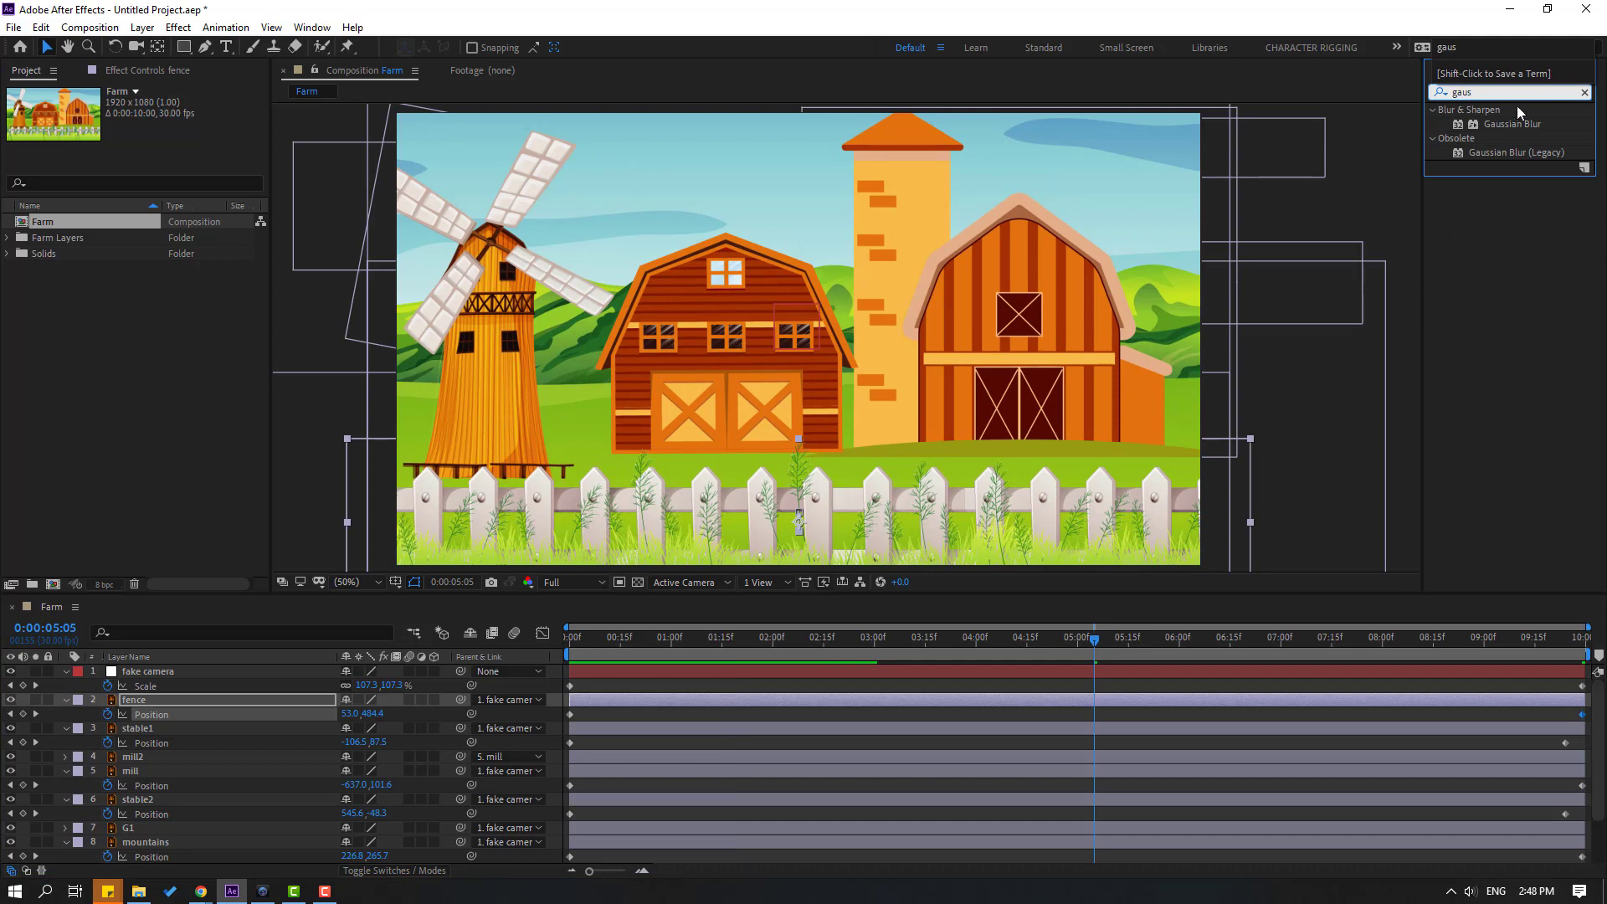
pyautogui.moveTo(1482, 124); pyautogui.dragTo(255, 700)
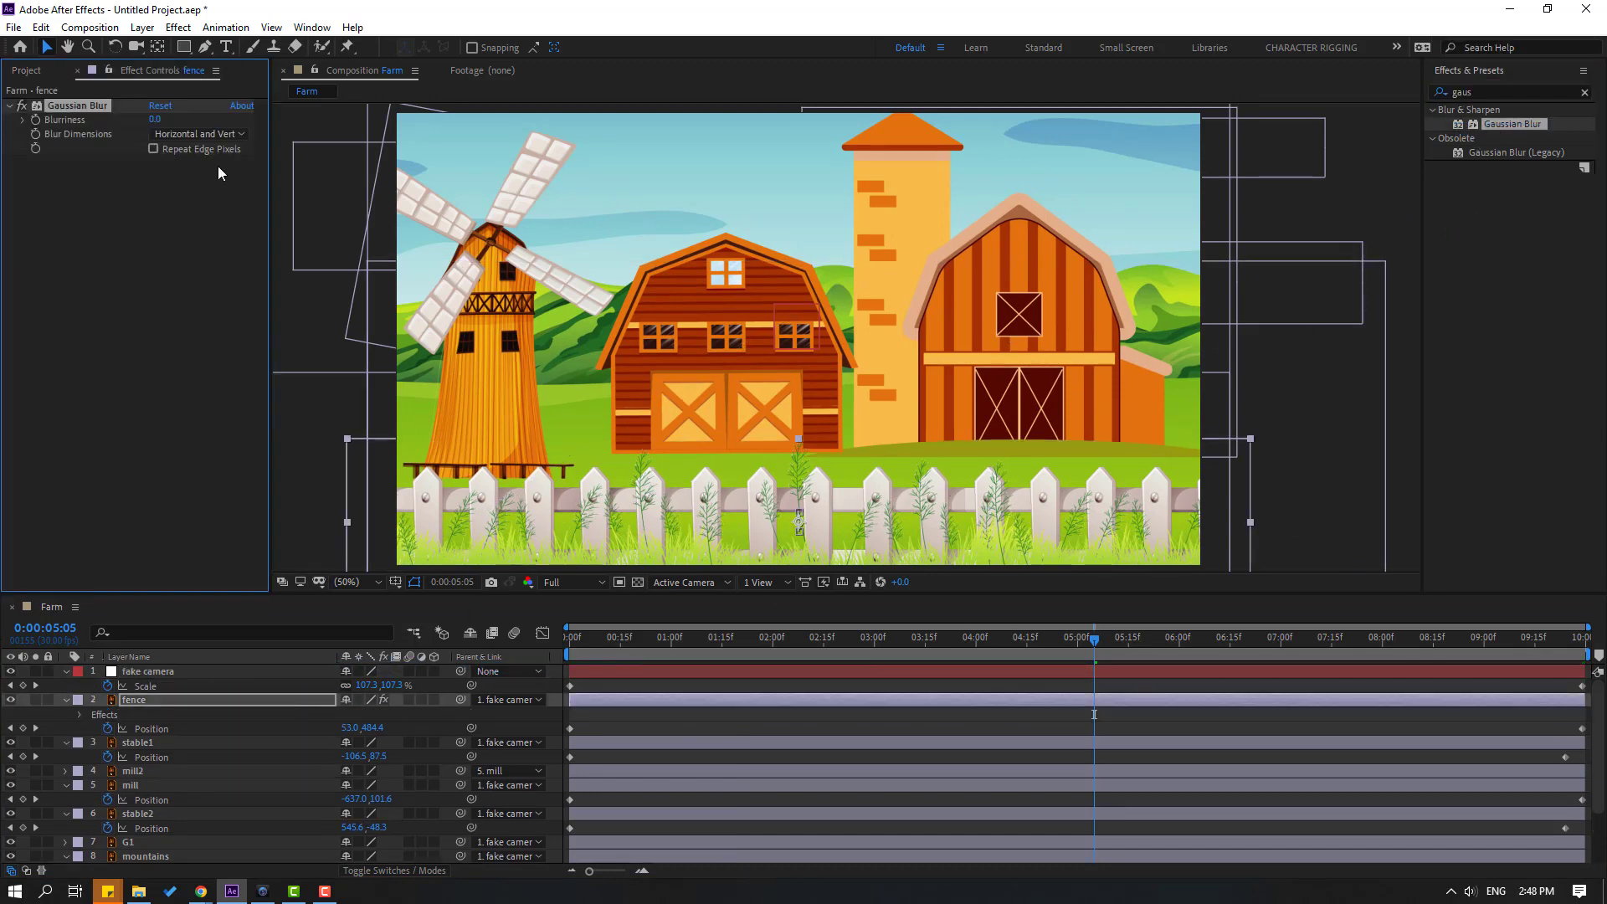
pyautogui.moveTo(248, 118); pyautogui.dragTo(347, 112)
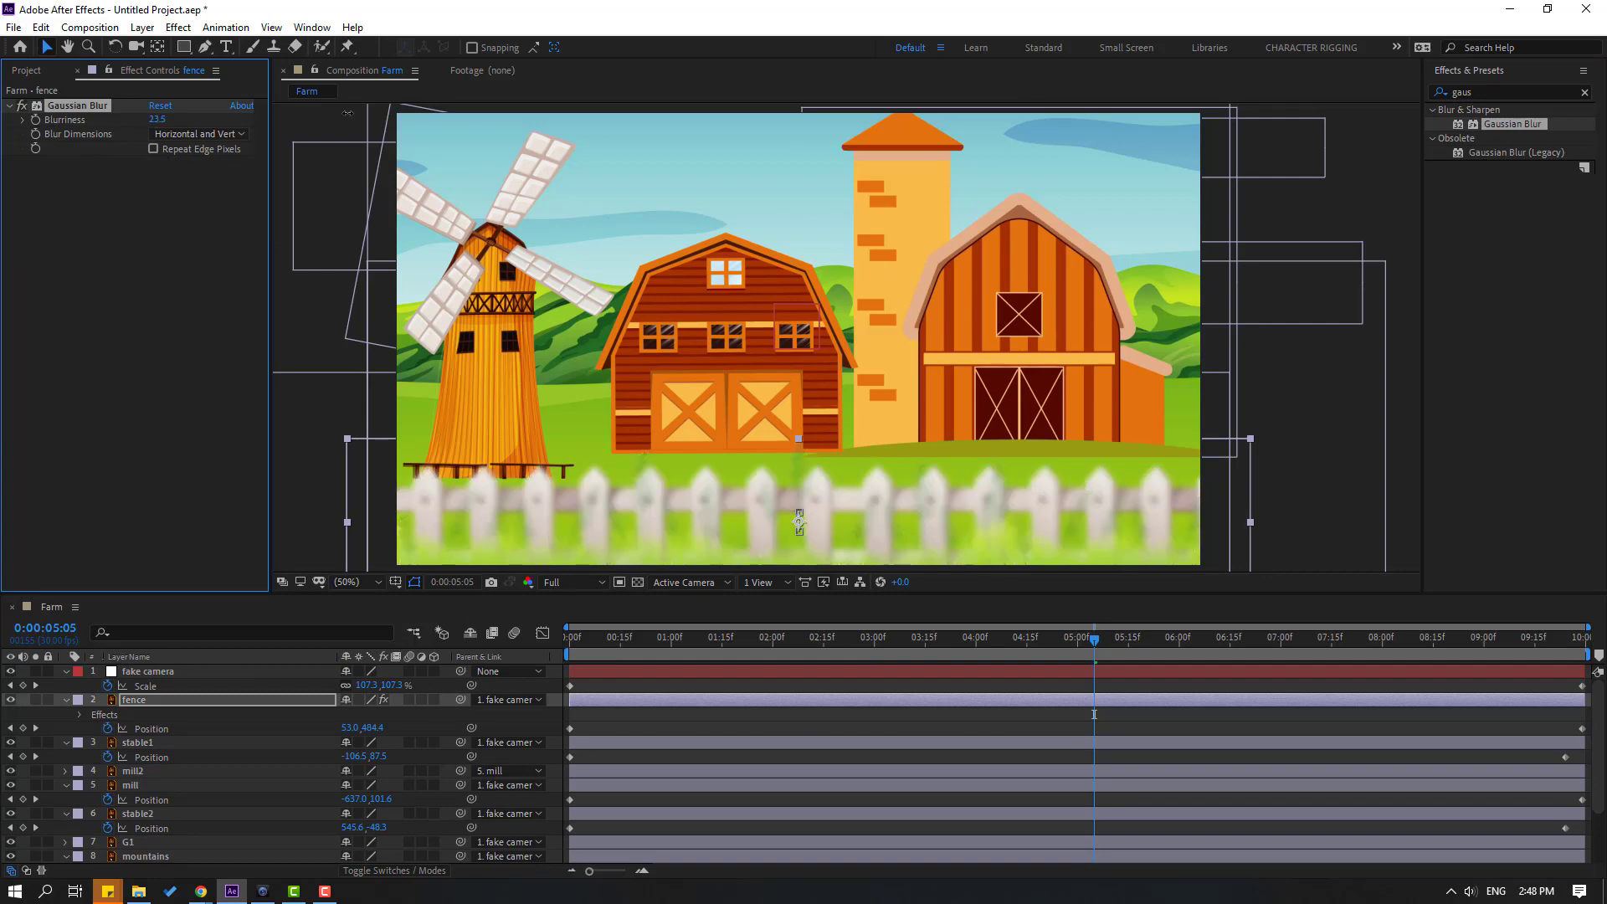
pyautogui.moveTo(1068, 643)
pyautogui.mouseDown()
pyautogui.moveTo(586, 650)
pyautogui.moveTo(1423, 642)
pyautogui.moveTo(1036, 642)
pyautogui.mouseUp()
pyautogui.press('space')
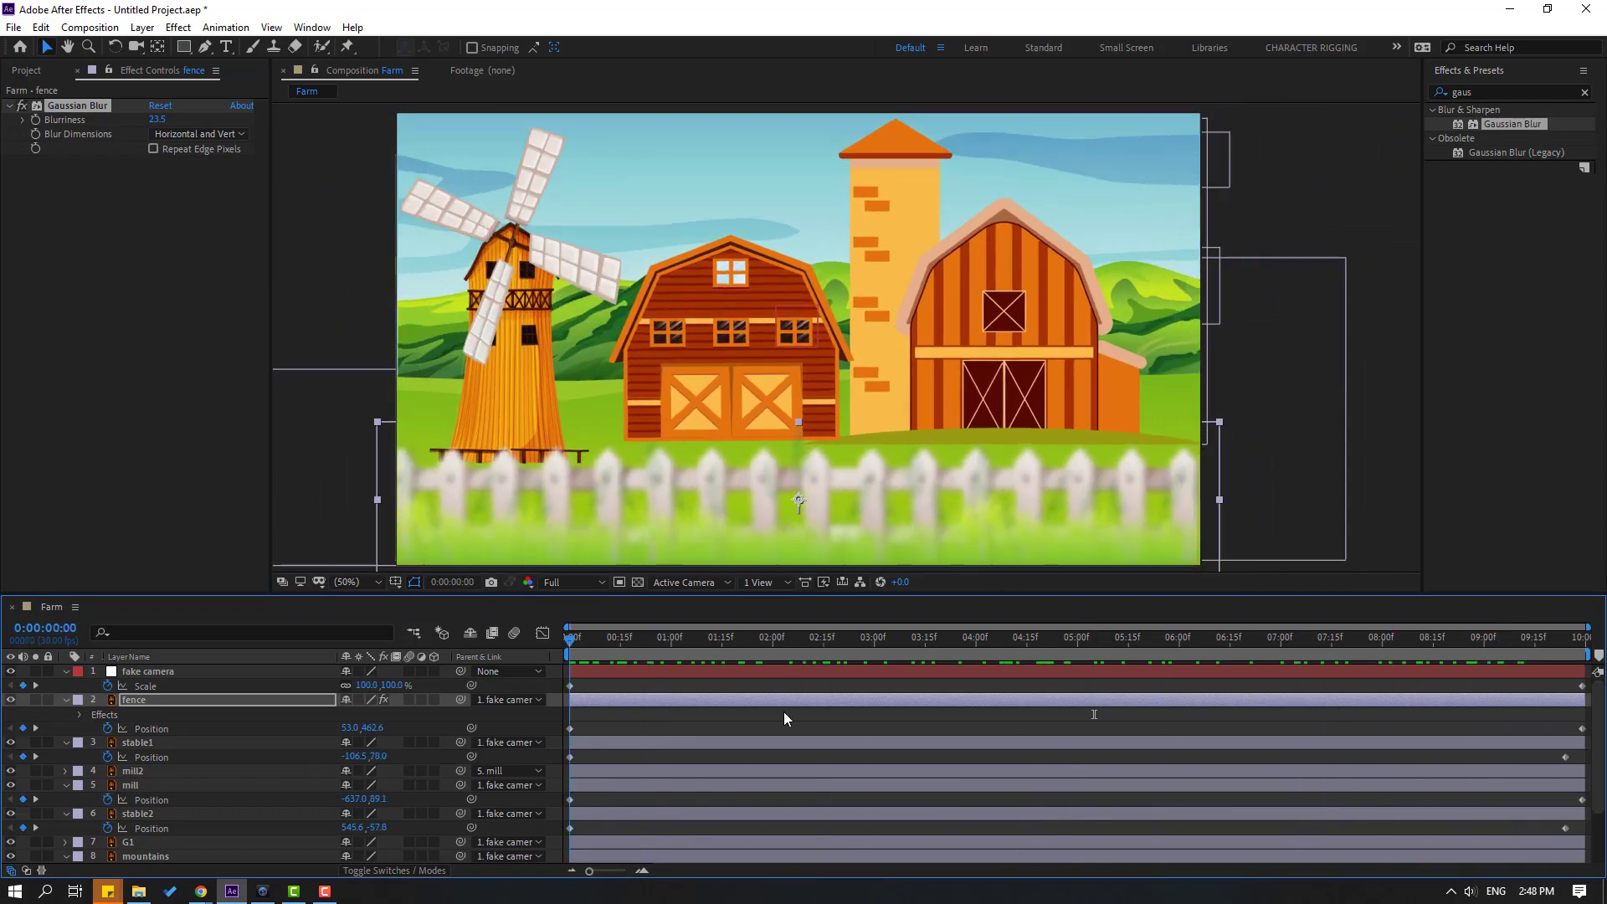
# - Preview the farm animation with the blurred fence from the first frame, and deselect the fence layer
pyautogui.click(572, 659)
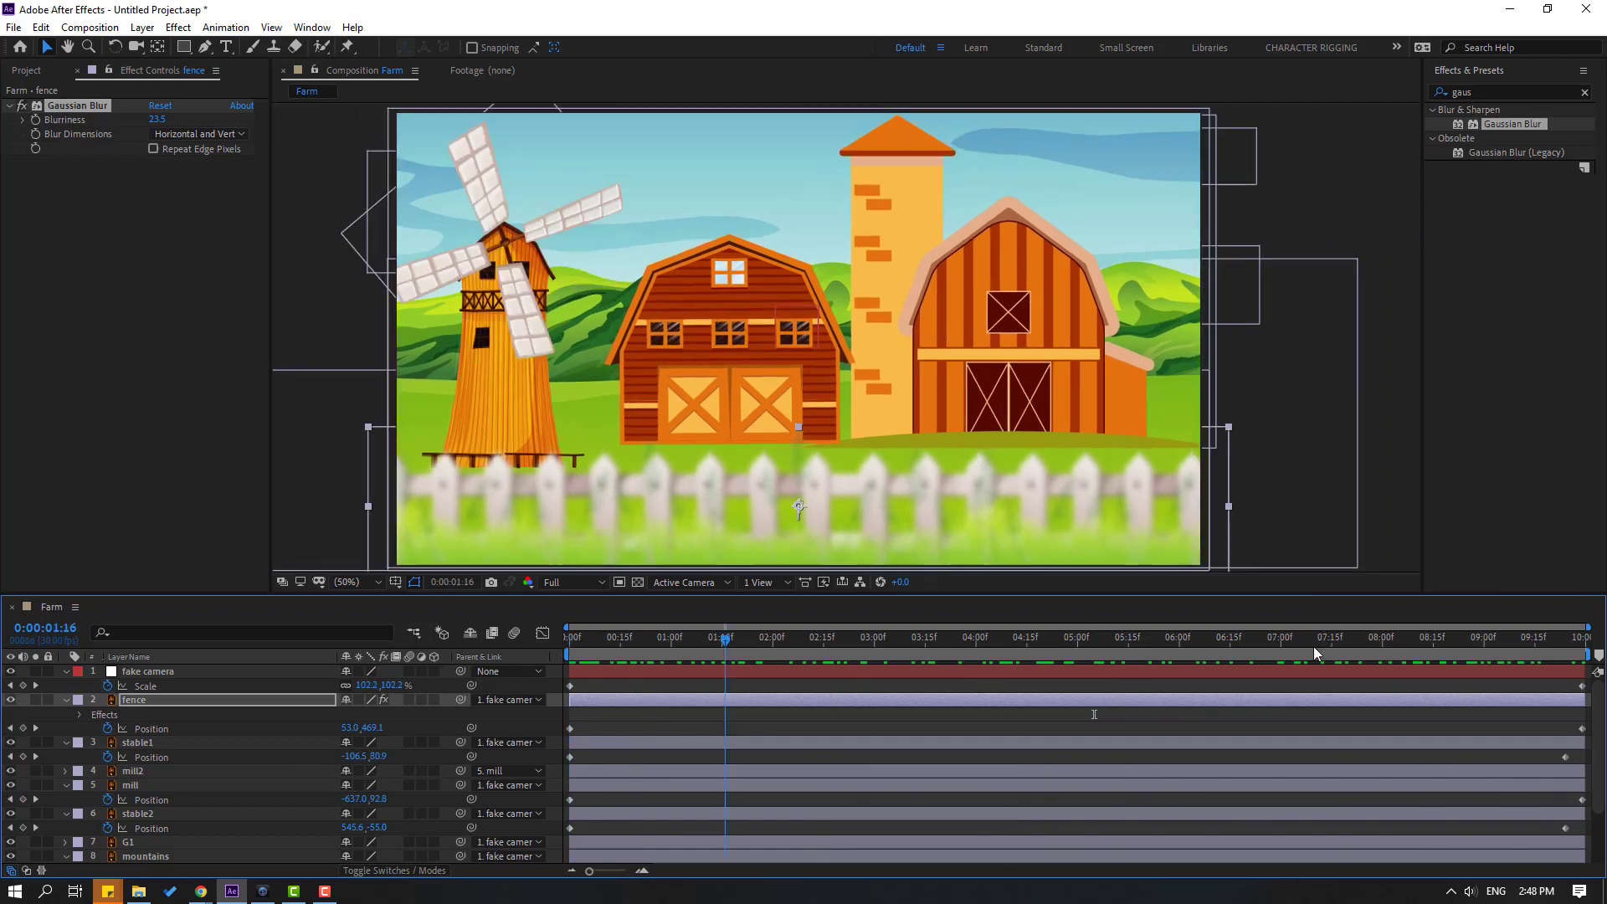
pyautogui.press('Home')
pyautogui.press('space')
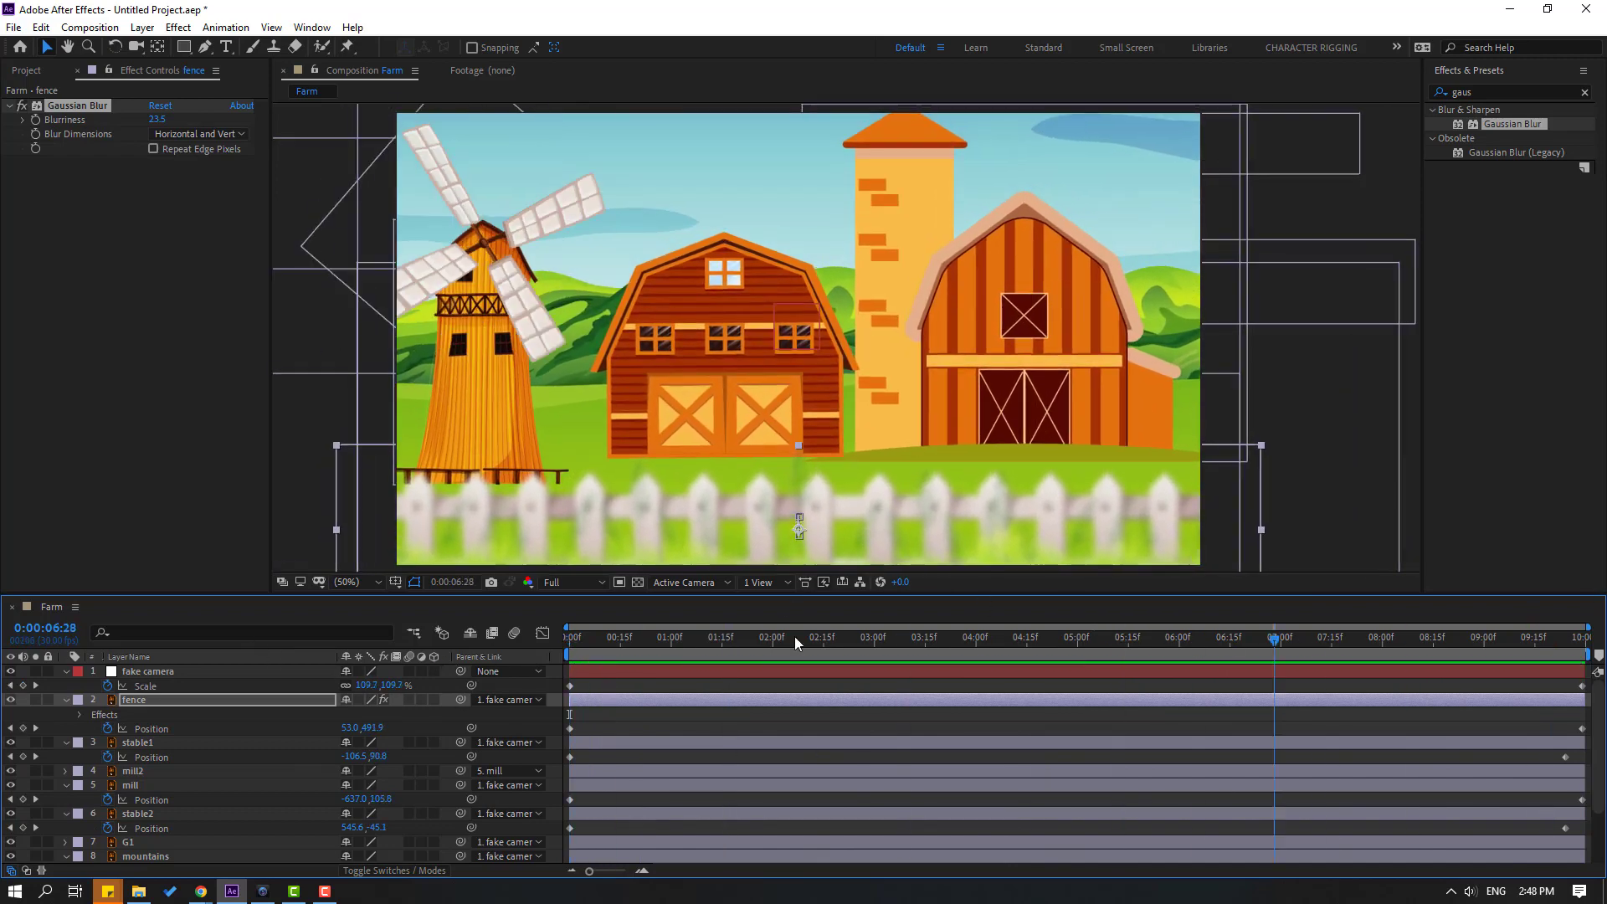
pyautogui.click(740, 690)
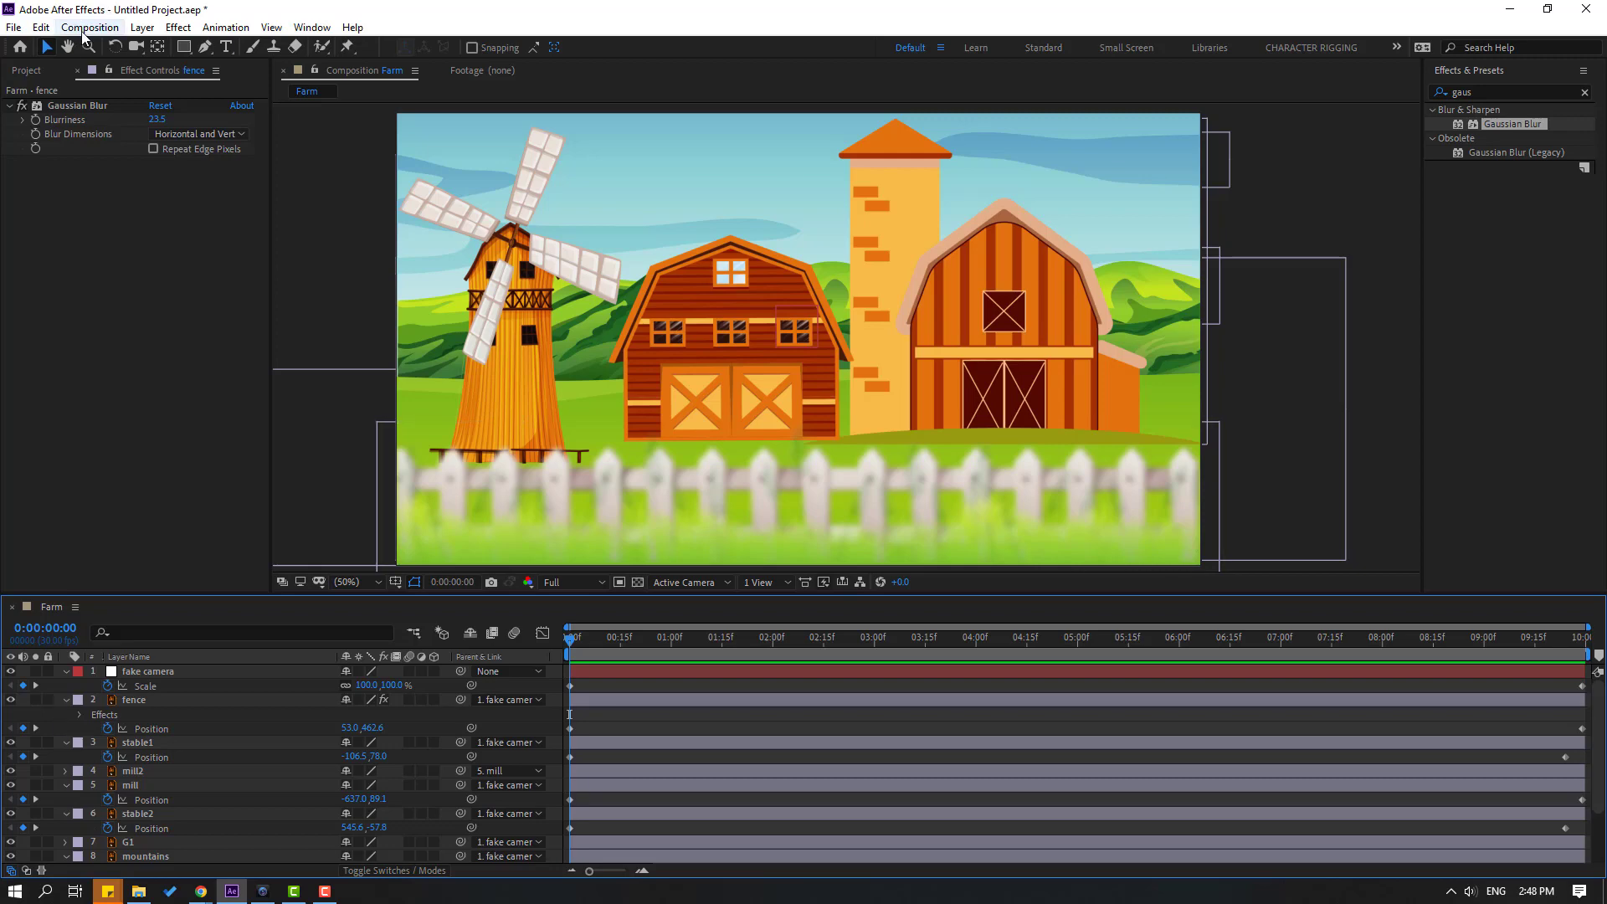
# - Create an adjustment layer above all other layers and apply the Lens Flare effect to it
pyautogui.click(142, 28)
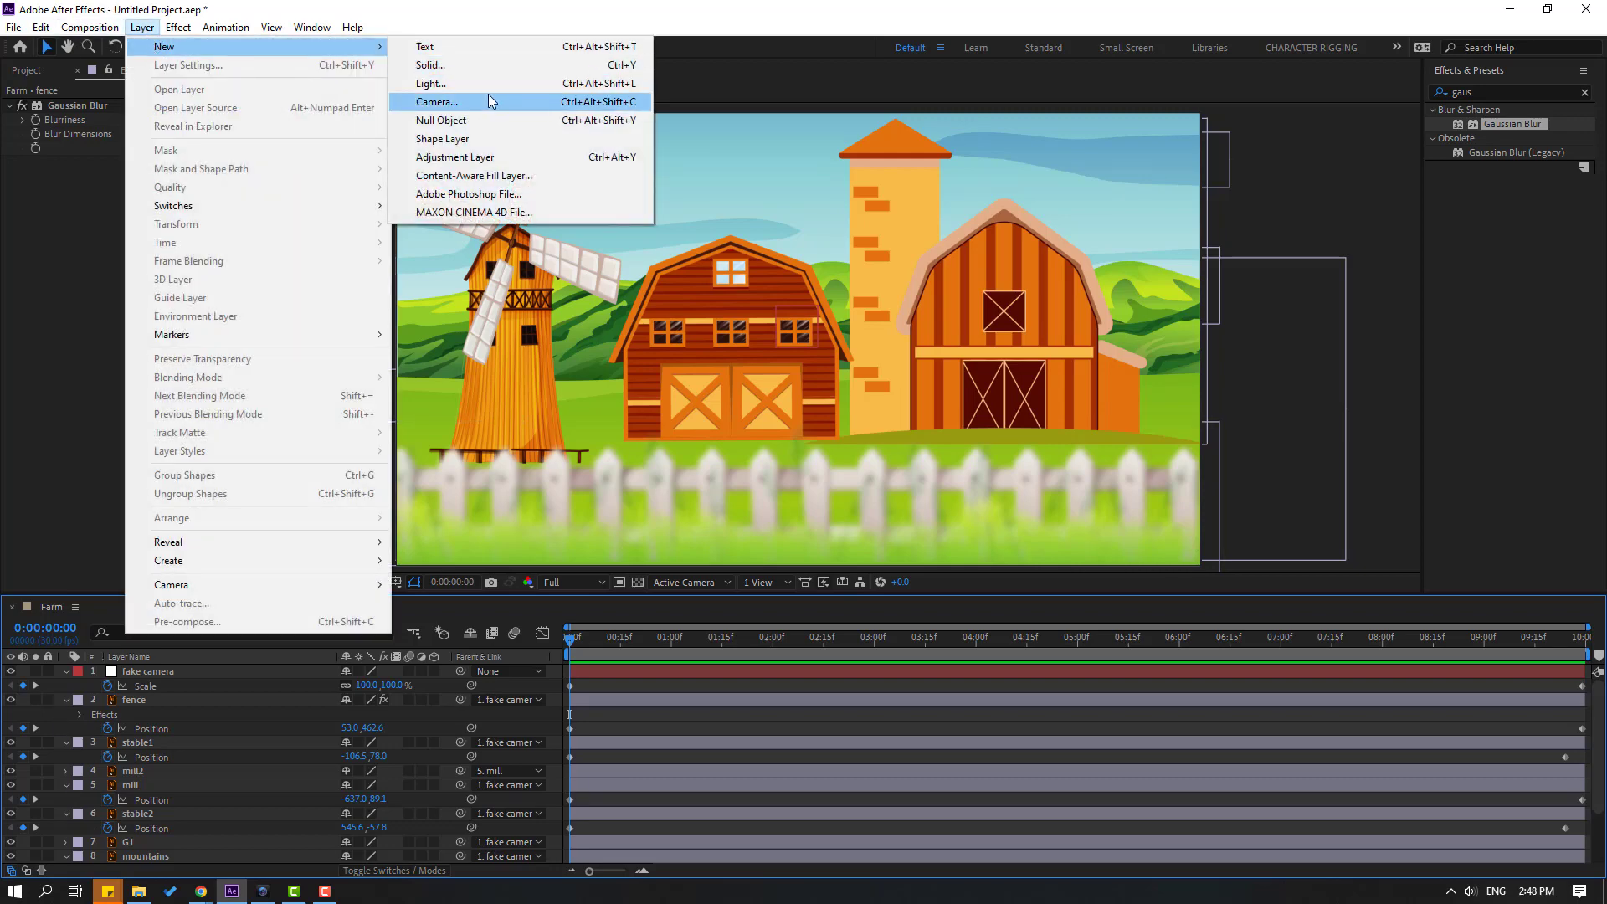
pyautogui.click(510, 158)
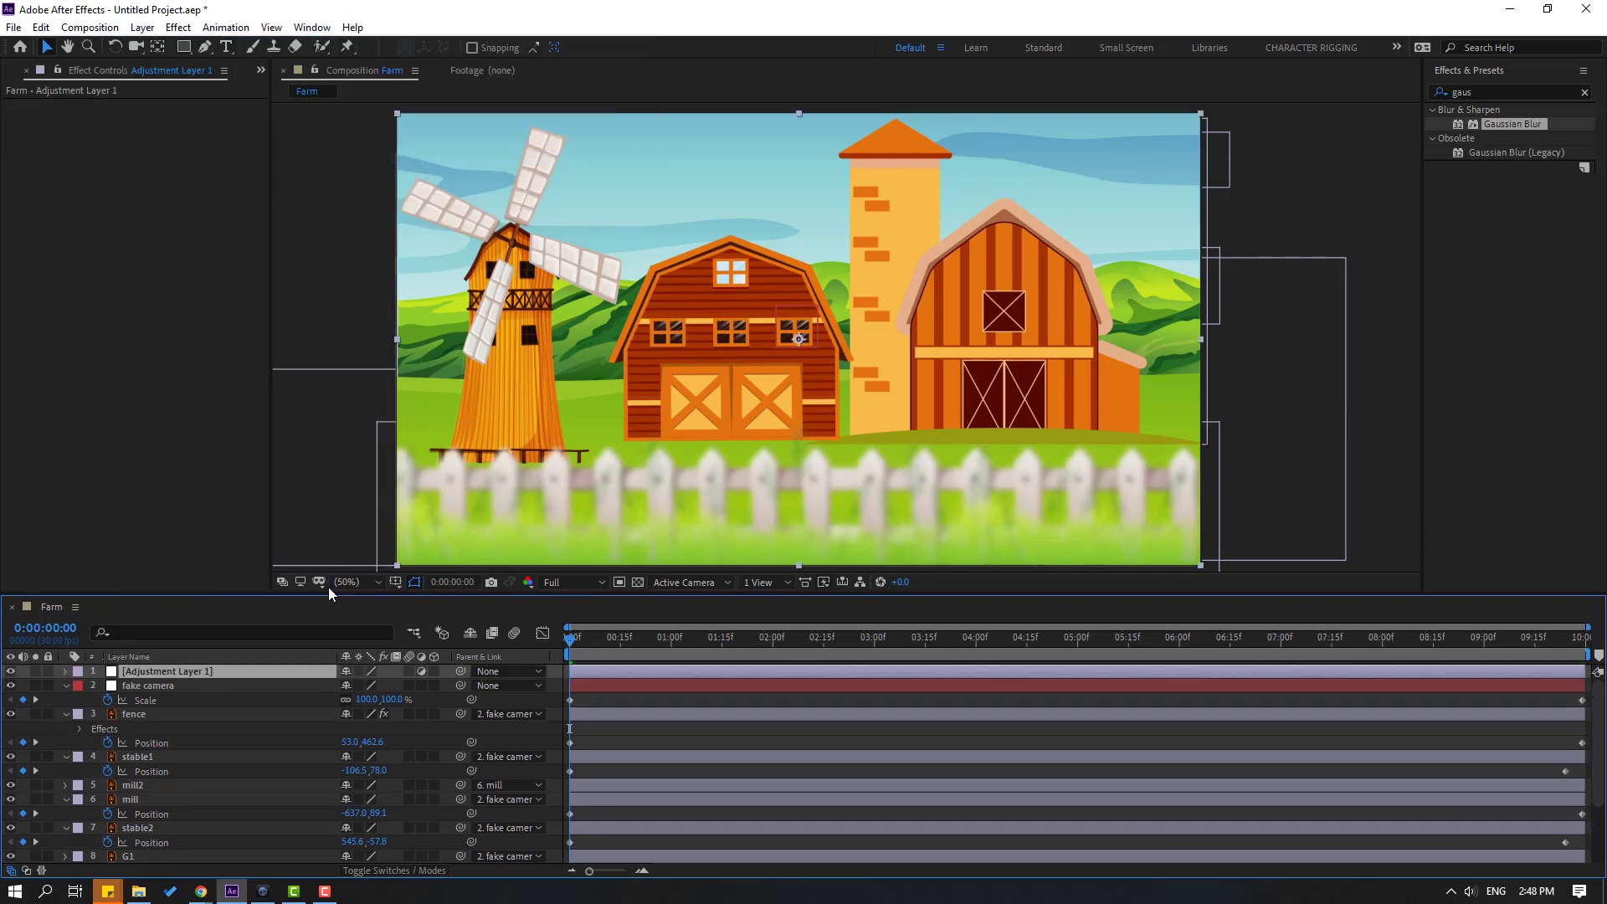
pyautogui.click(1486, 90)
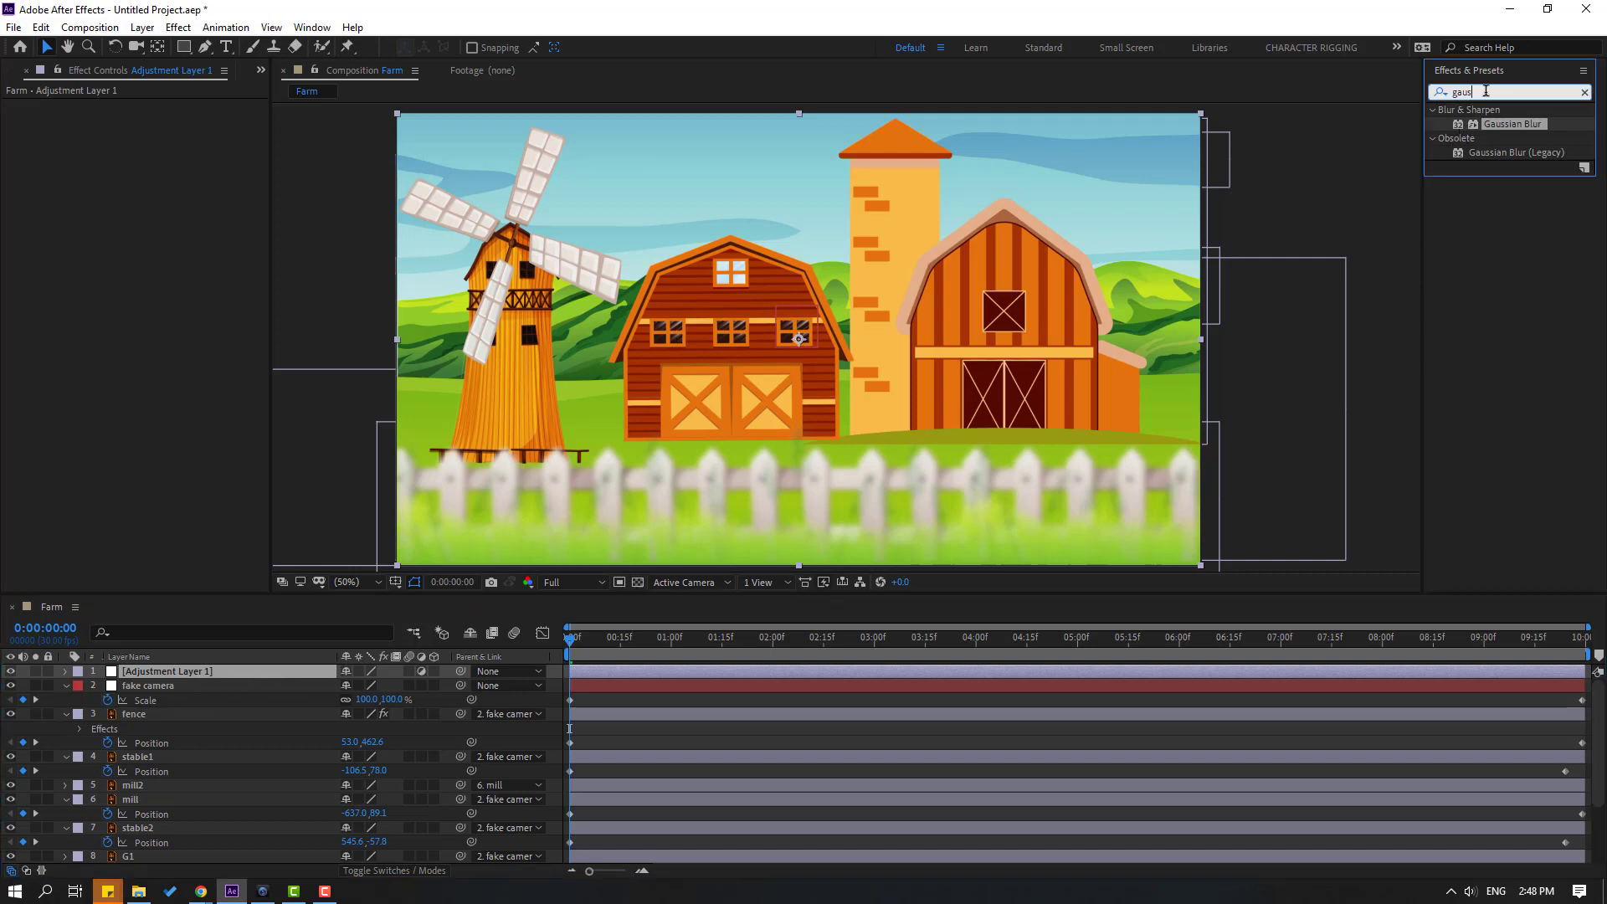
pyautogui.press('BackSpace')
pyautogui.press('BackSpace')
pyautogui.press('BackSpace')
pyautogui.press('BackSpace')
pyautogui.write('lens')
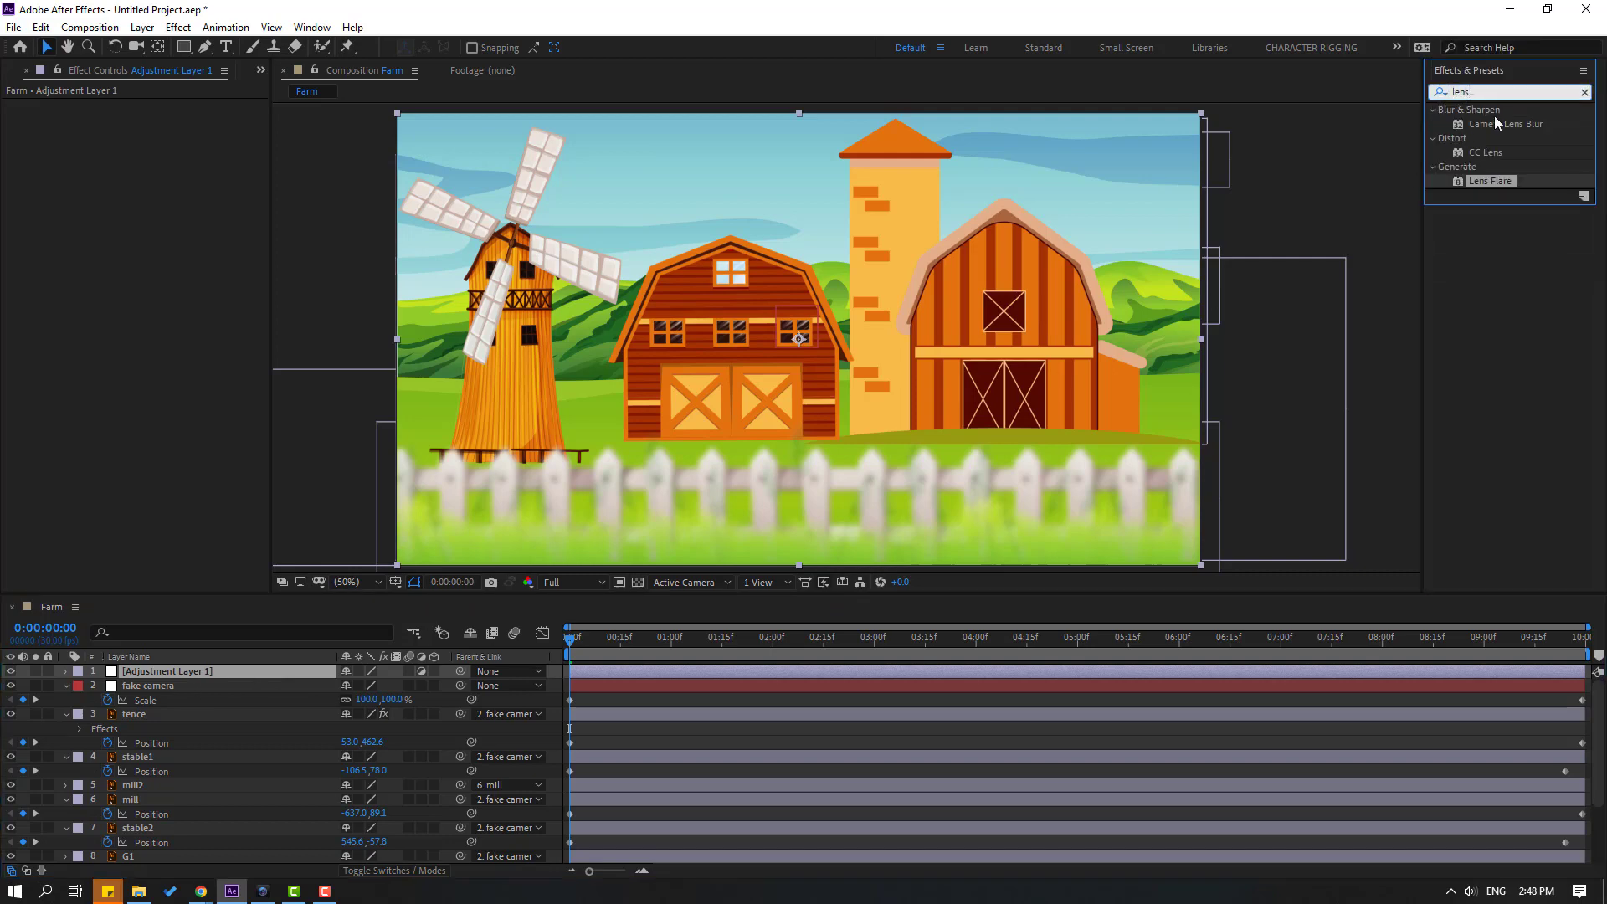
pyautogui.click(1489, 184)
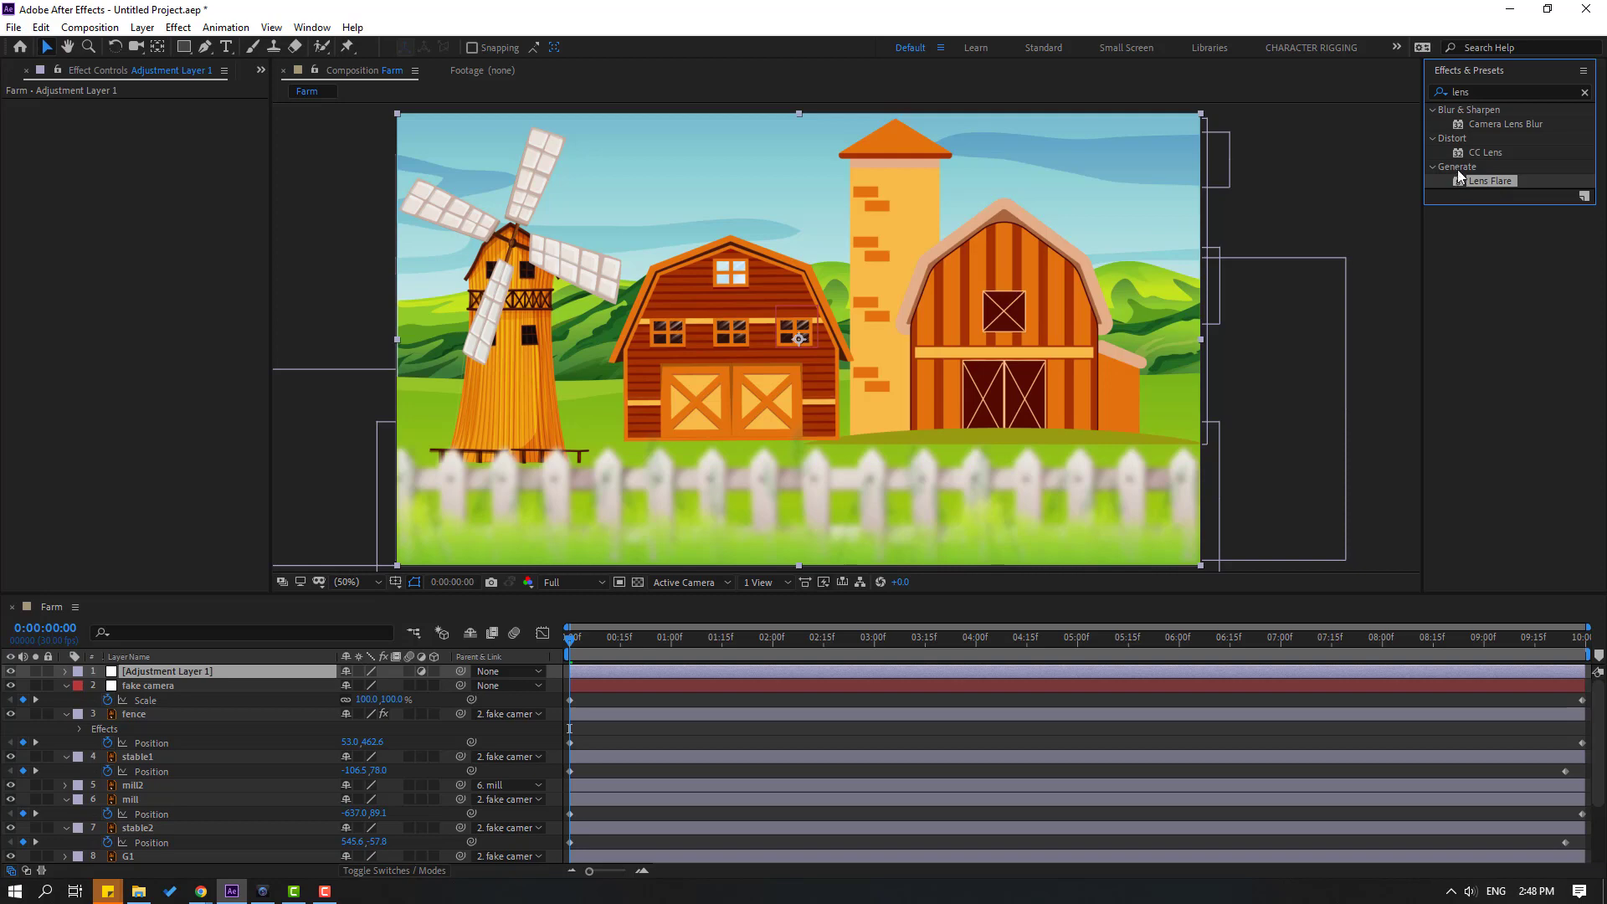
pyautogui.moveTo(1478, 189); pyautogui.dragTo(154, 673)
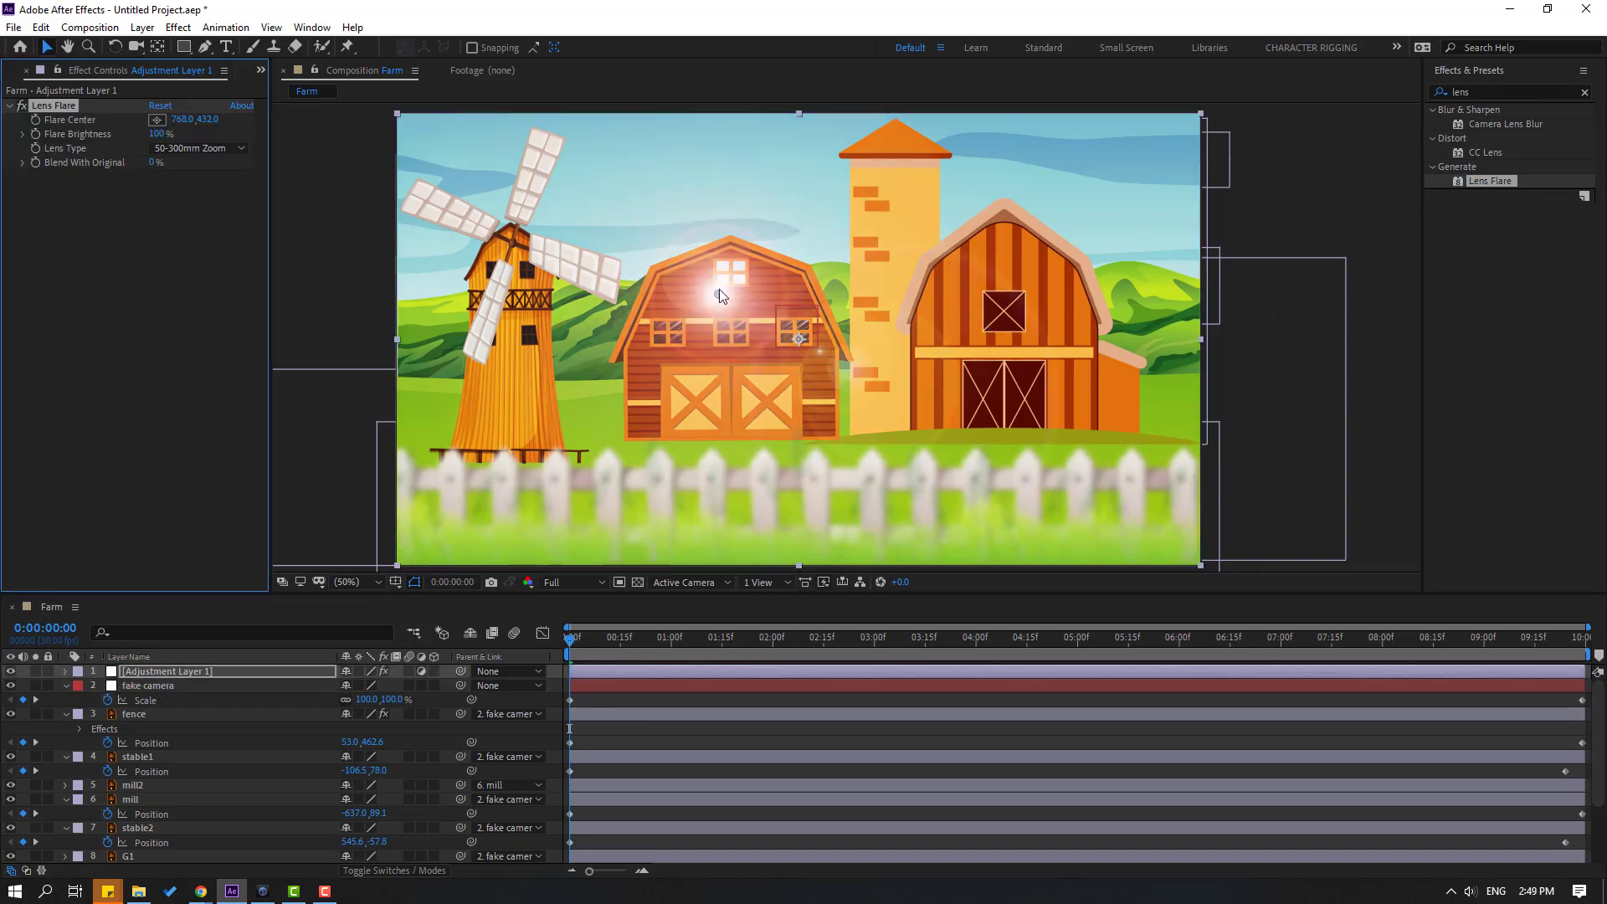
# - Set the Lens Flare's Flare Center to 1828.0, 64.0, Flare Brightness to 126% and Lens Type to 35mm Prime, and preview it
pyautogui.moveTo(720, 295); pyautogui.dragTo(1171, 144)
pyautogui.click(187, 149)
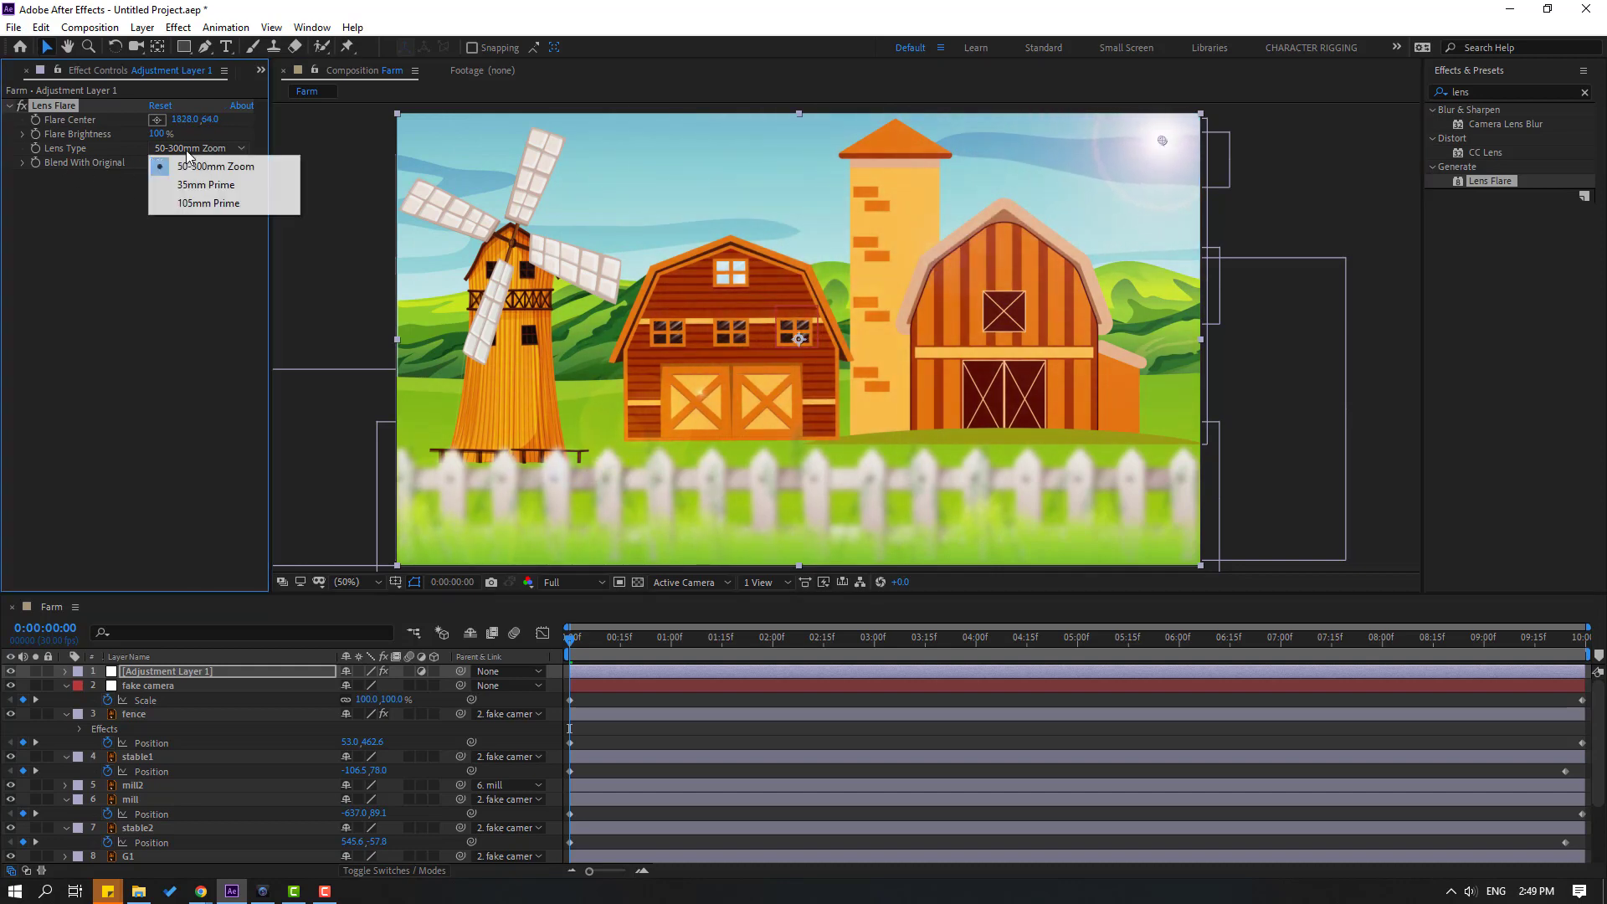
pyautogui.click(183, 203)
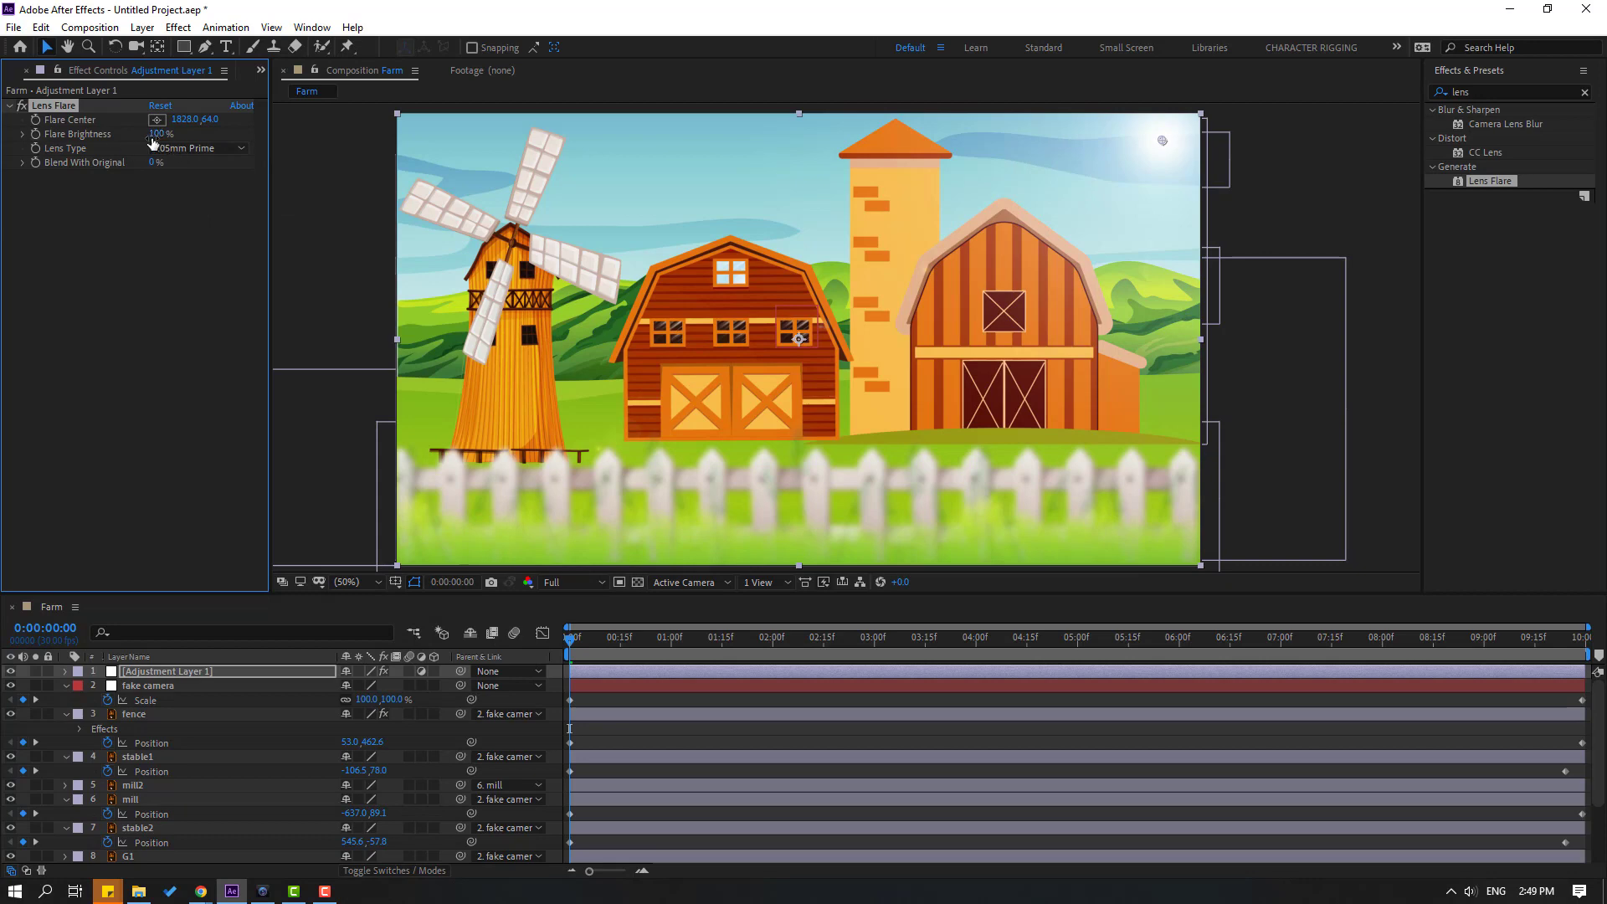
pyautogui.moveTo(157, 134)
pyautogui.mouseDown()
pyautogui.moveTo(234, 134)
pyautogui.moveTo(168, 134)
pyautogui.mouseUp()
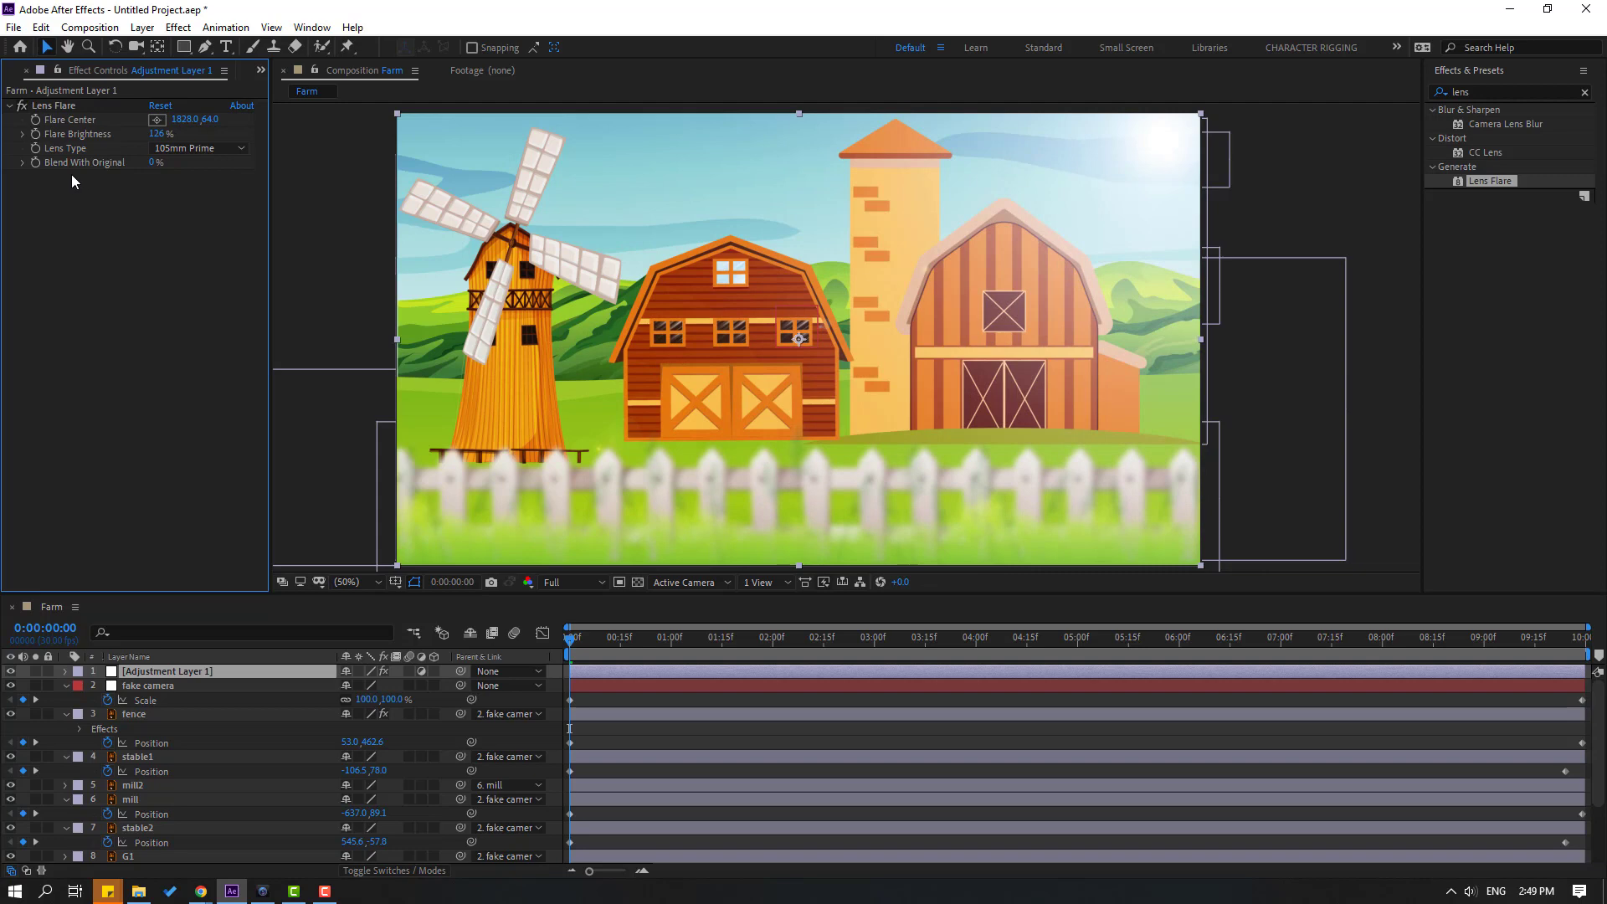
pyautogui.click(194, 148)
pyautogui.click(177, 184)
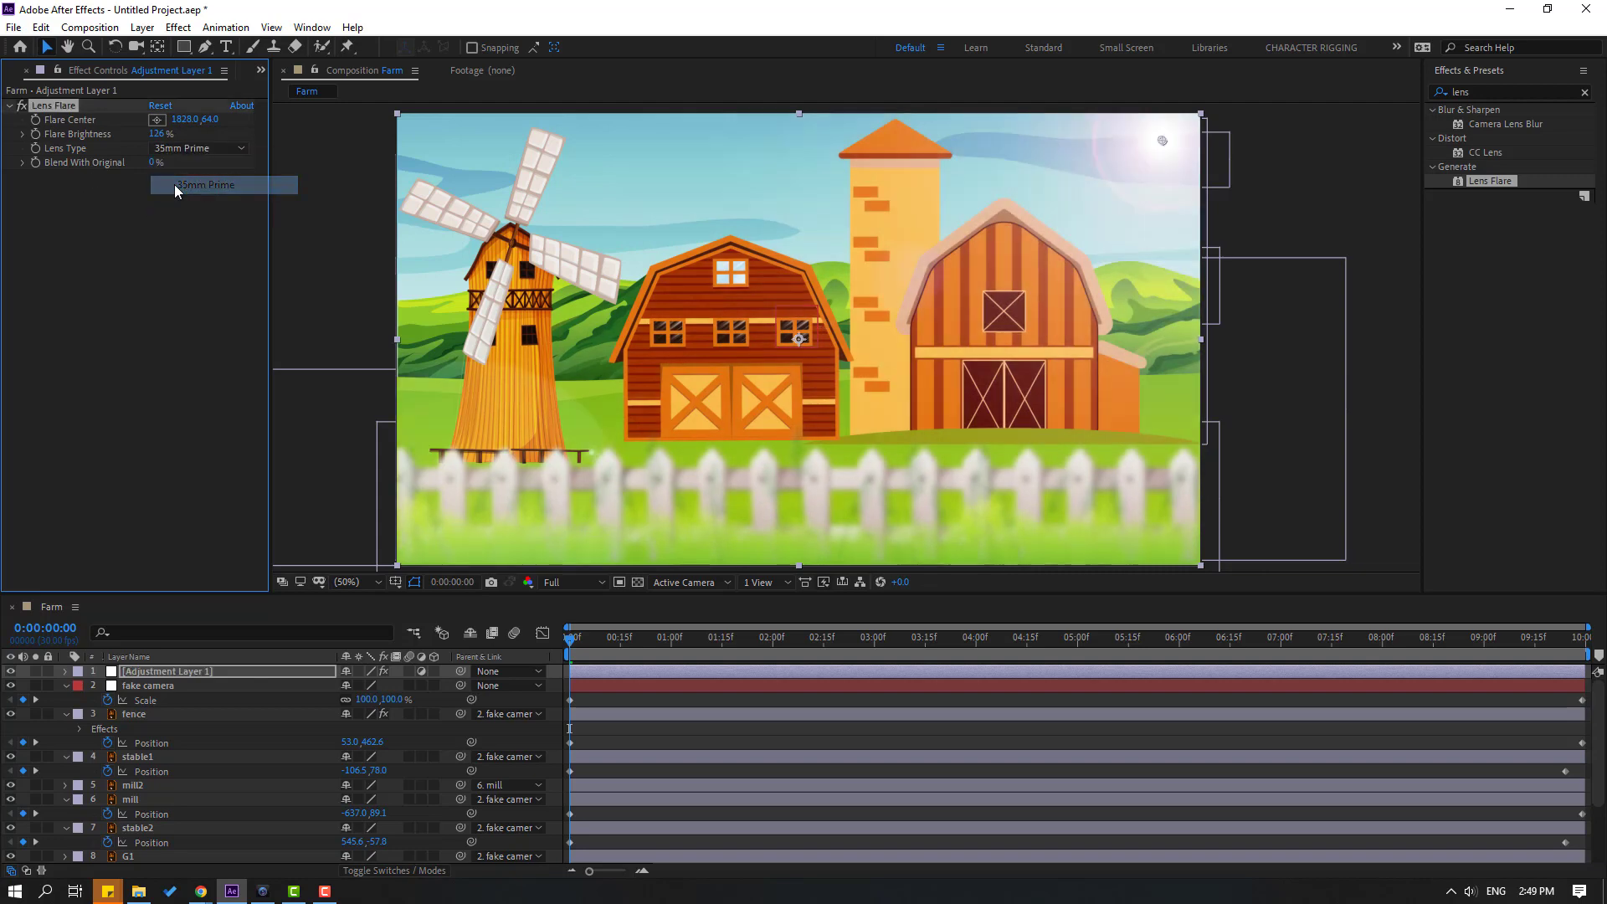
pyautogui.press('space')
pyautogui.press('space')
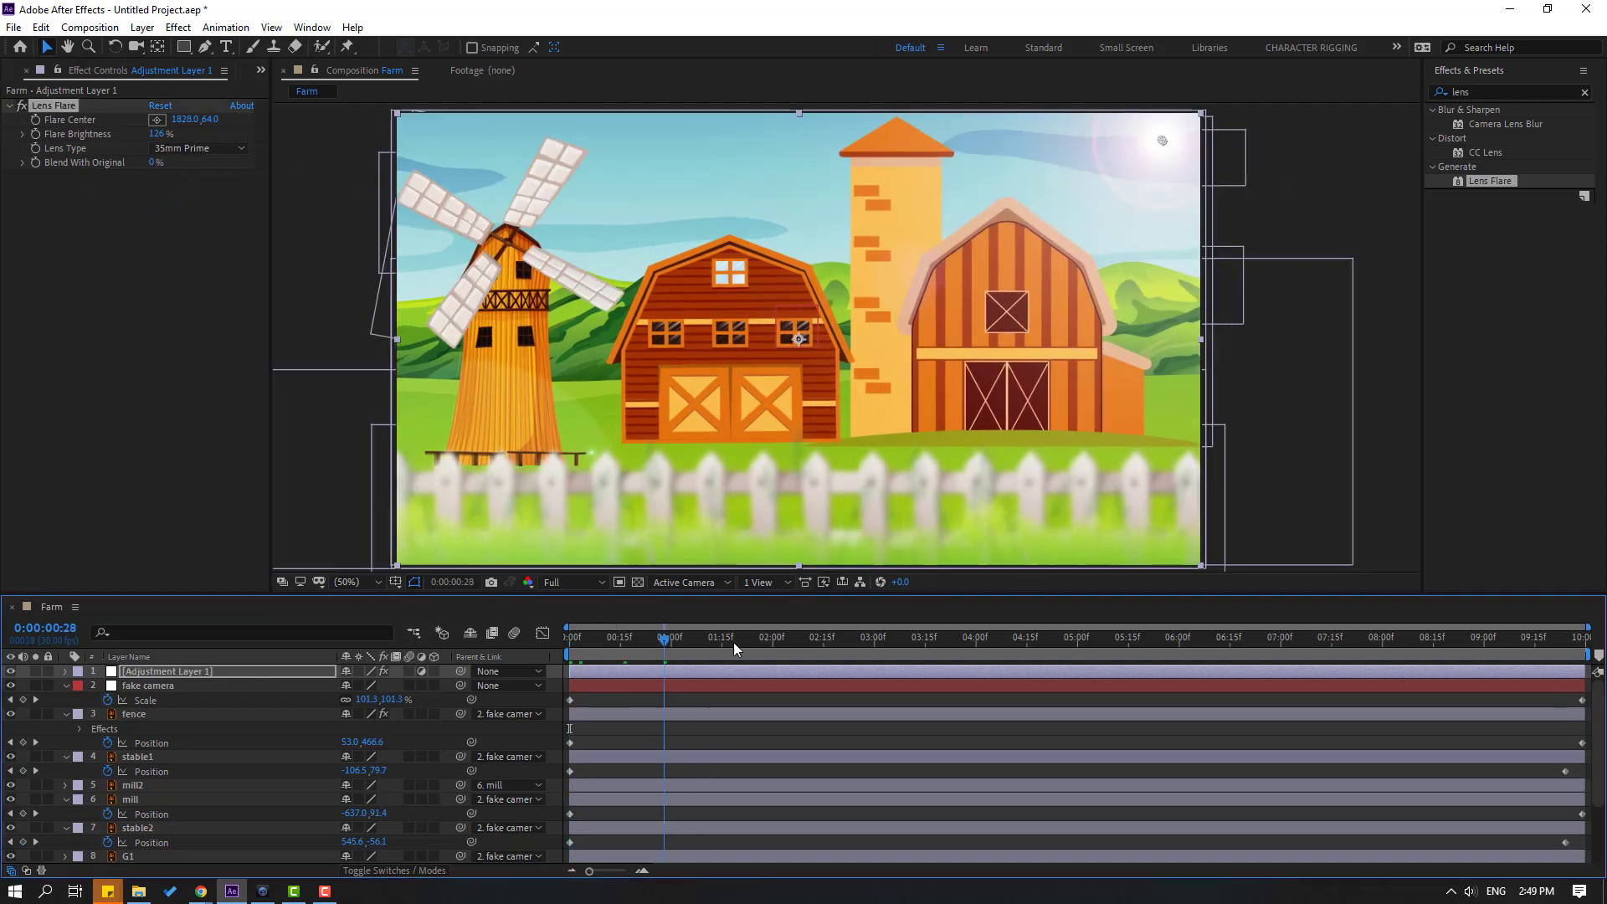
# - Keyframe the lens flare's Flare Center from the first frame to 1318.0, 78.0 at 0:00:09:29, and preview it
pyautogui.click(35, 119)
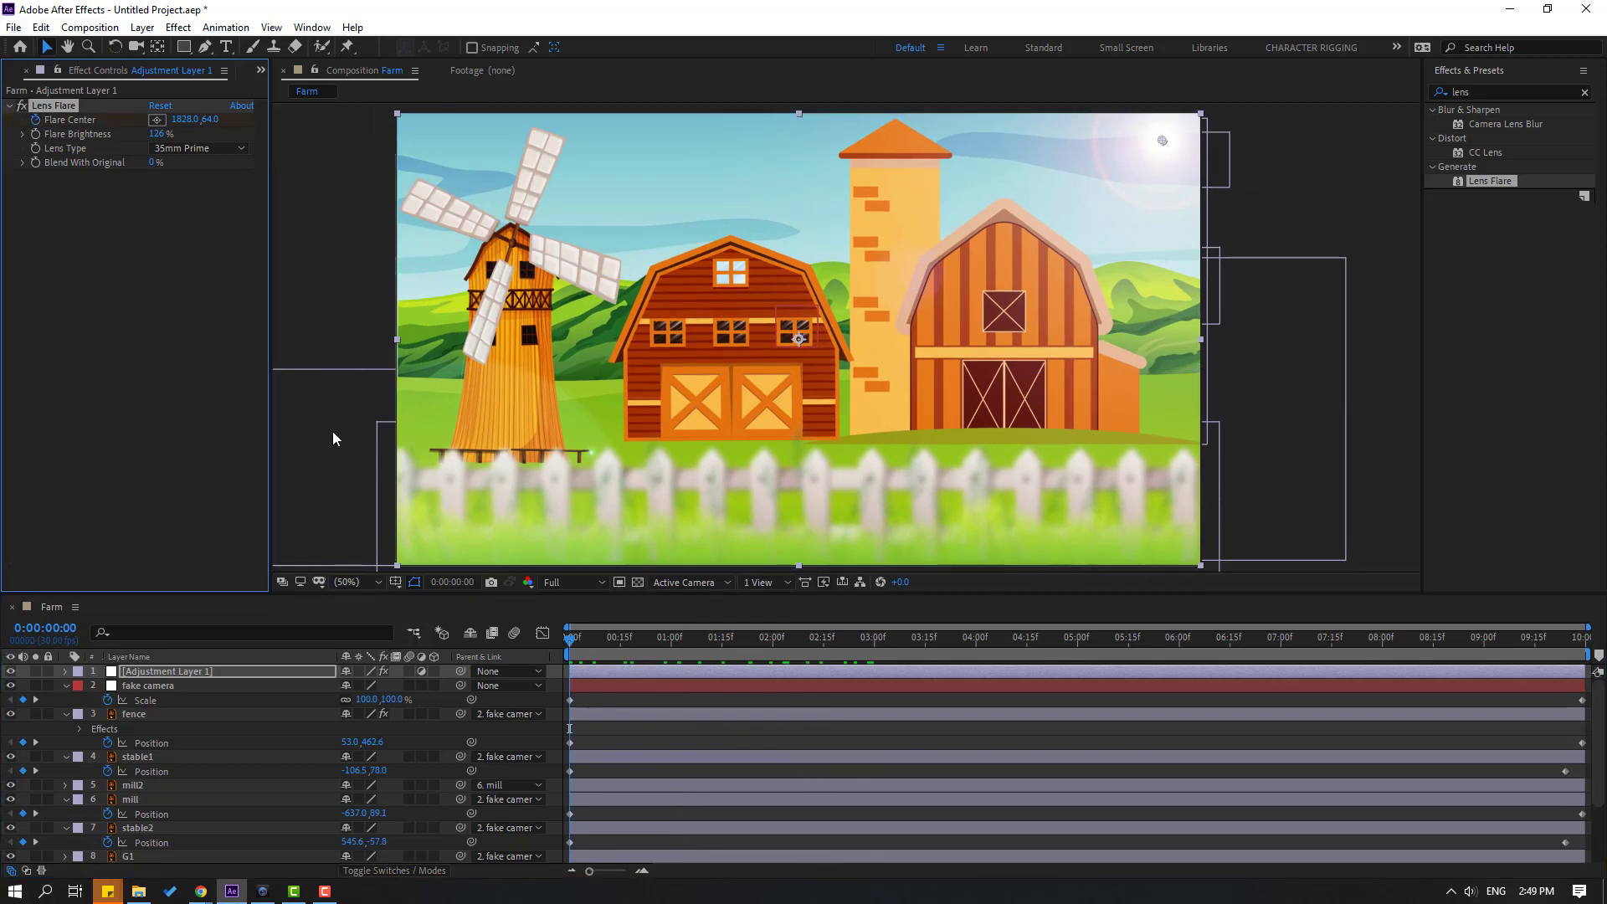
pyautogui.press('u')
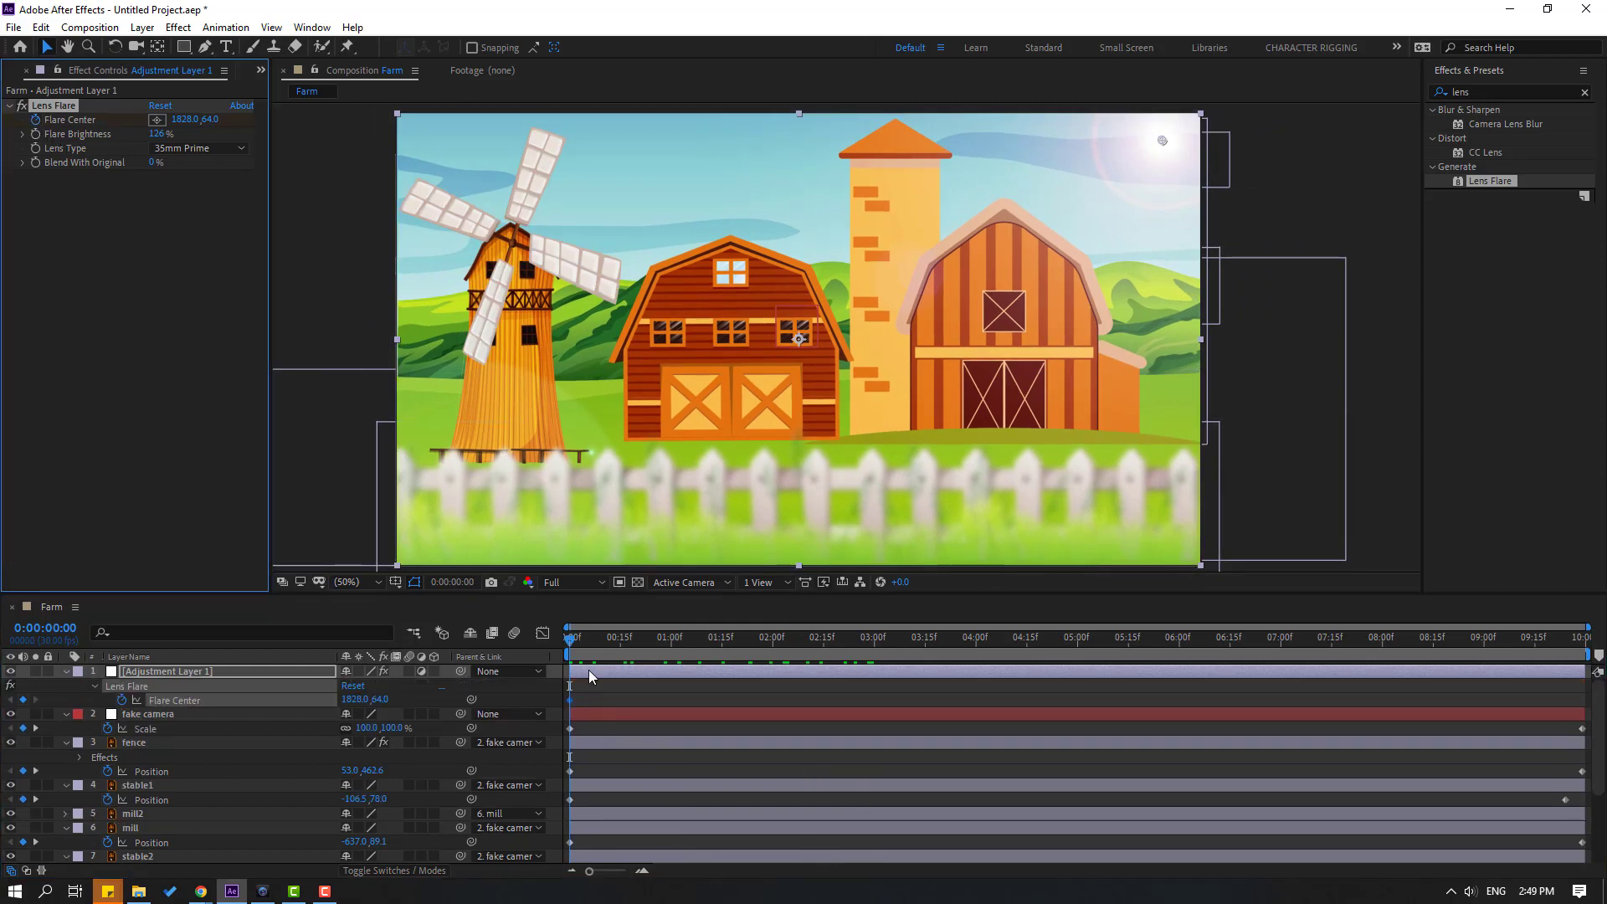
pyautogui.click(589, 669)
pyautogui.press('End')
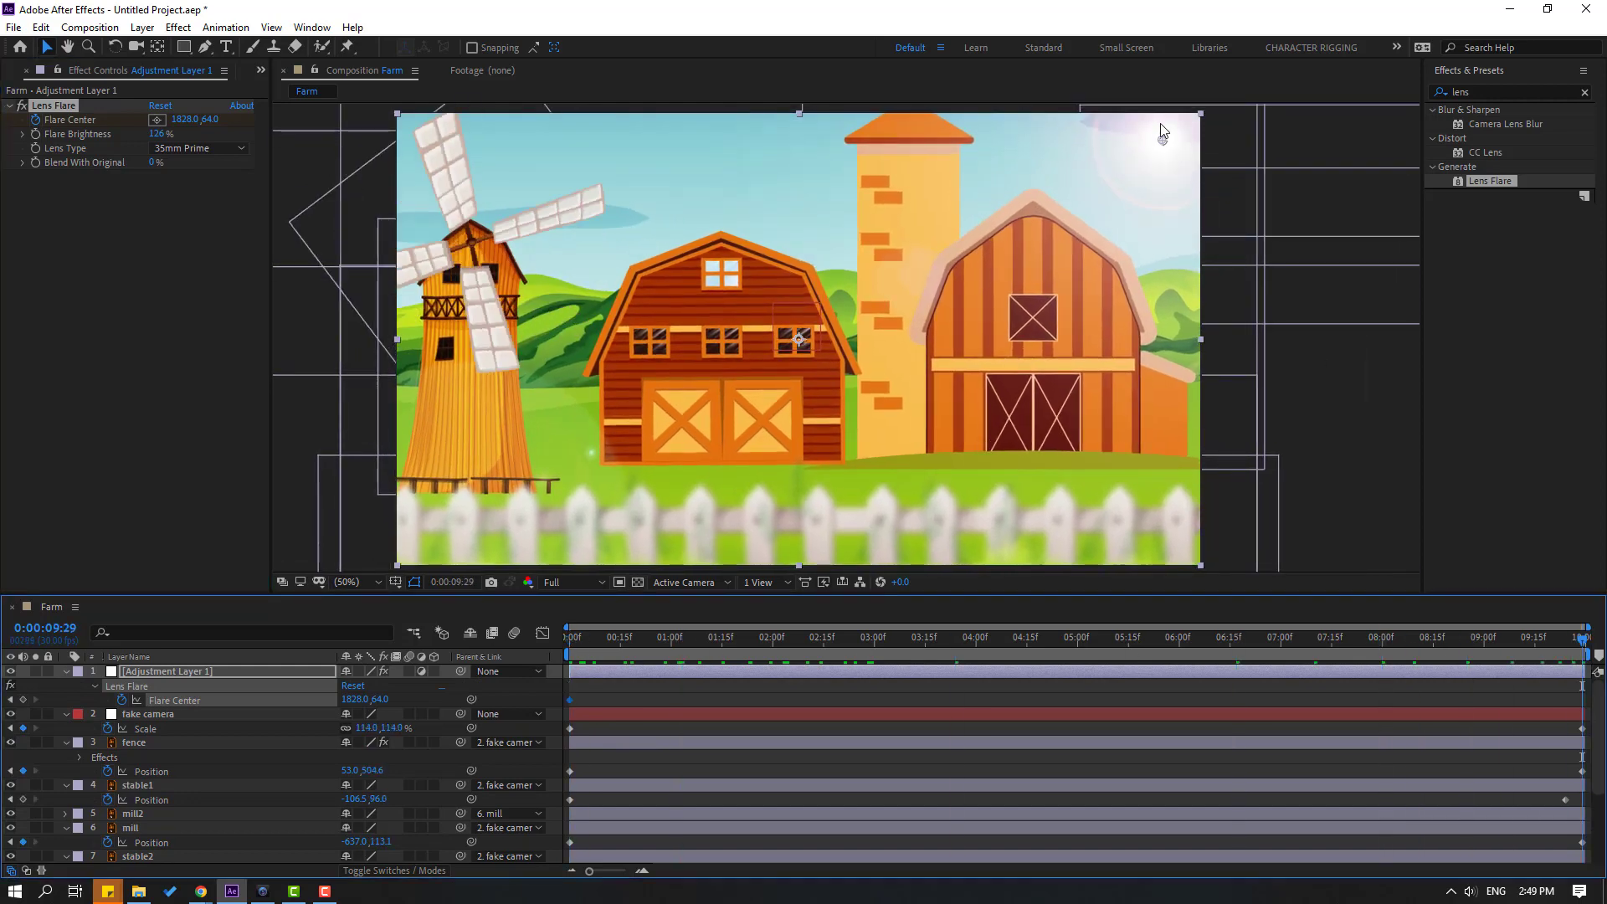
pyautogui.moveTo(1160, 127); pyautogui.dragTo(949, 149)
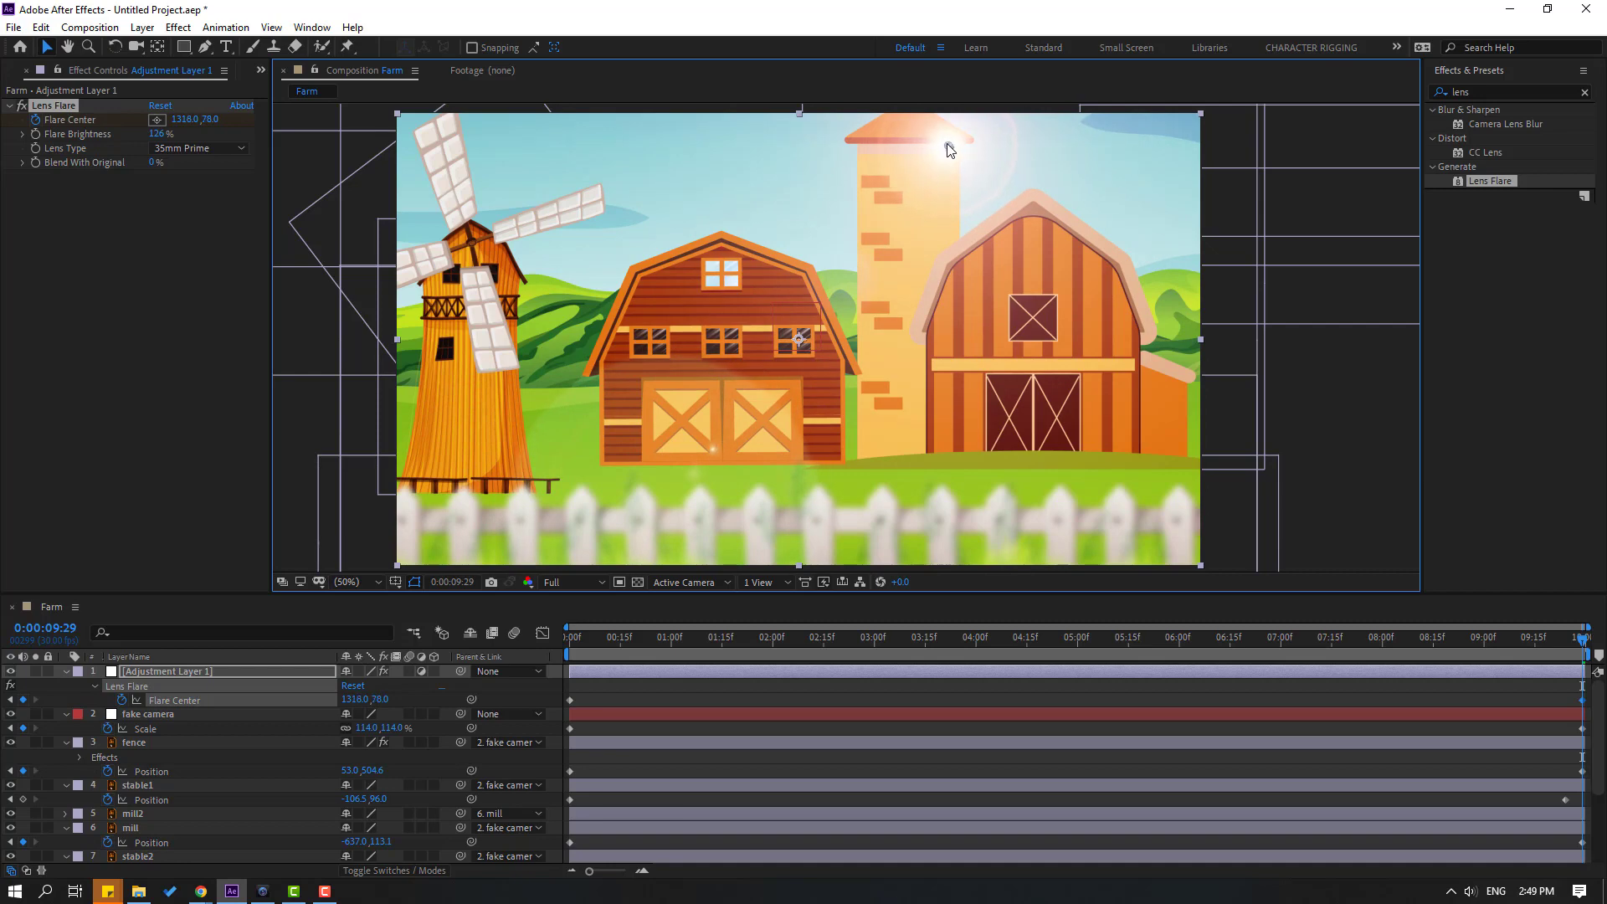
pyautogui.moveTo(1573, 657); pyautogui.dragTo(800, 653)
pyautogui.press('space')
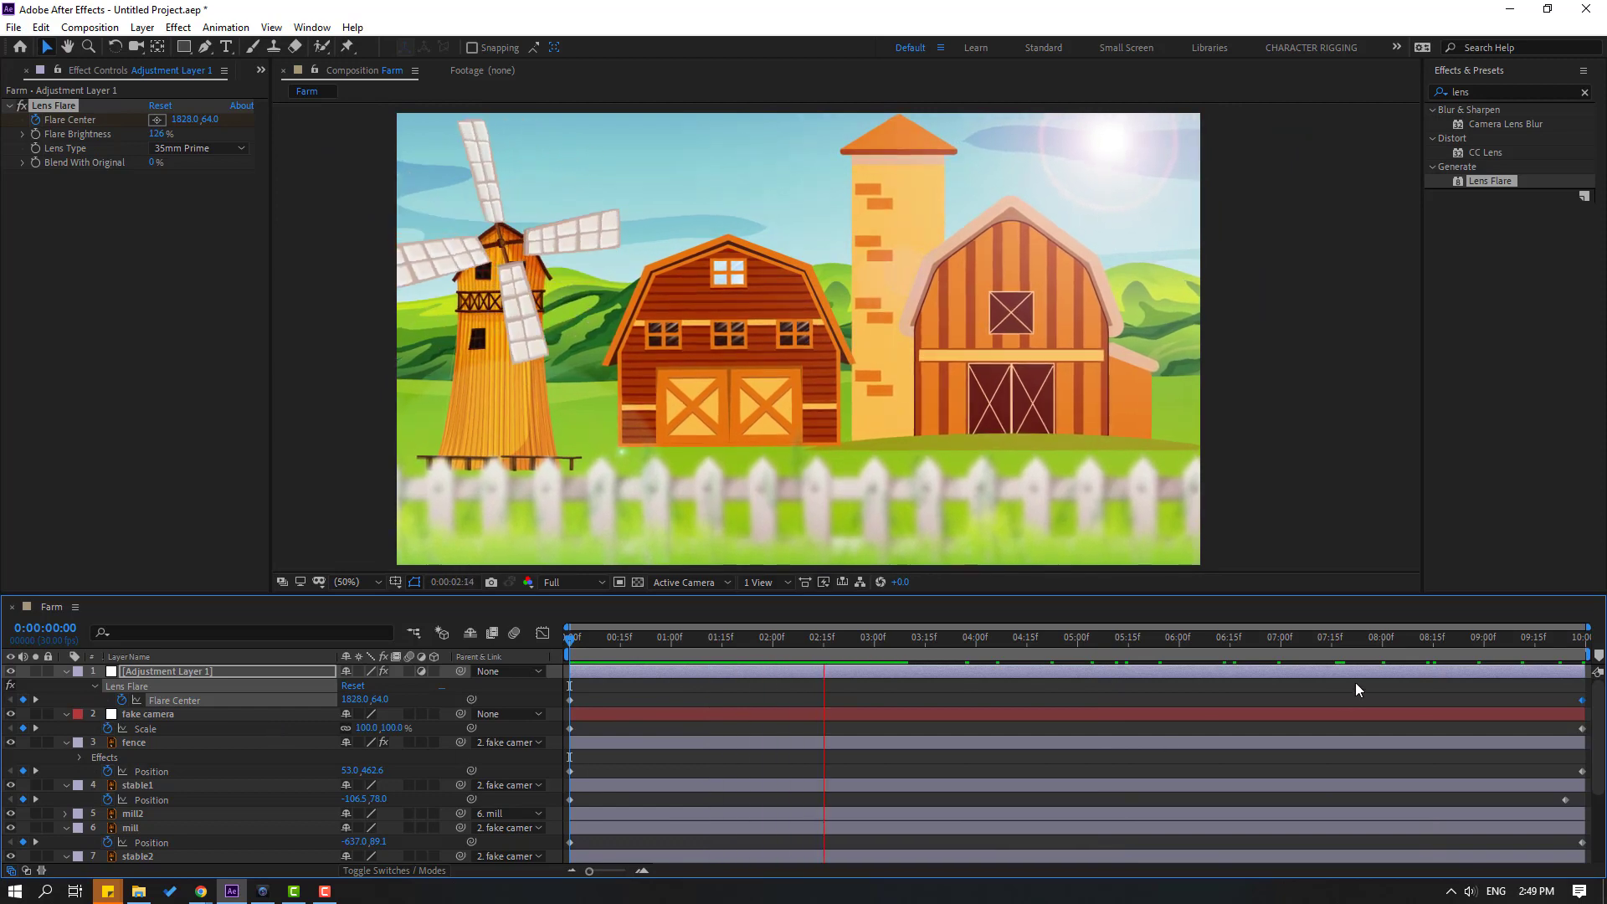
# - Change the Flare Center keyframe at 0:00:09:29 to 1580.0, 46.0, and preview the animation
pyautogui.moveTo(1473, 645); pyautogui.dragTo(1597, 651)
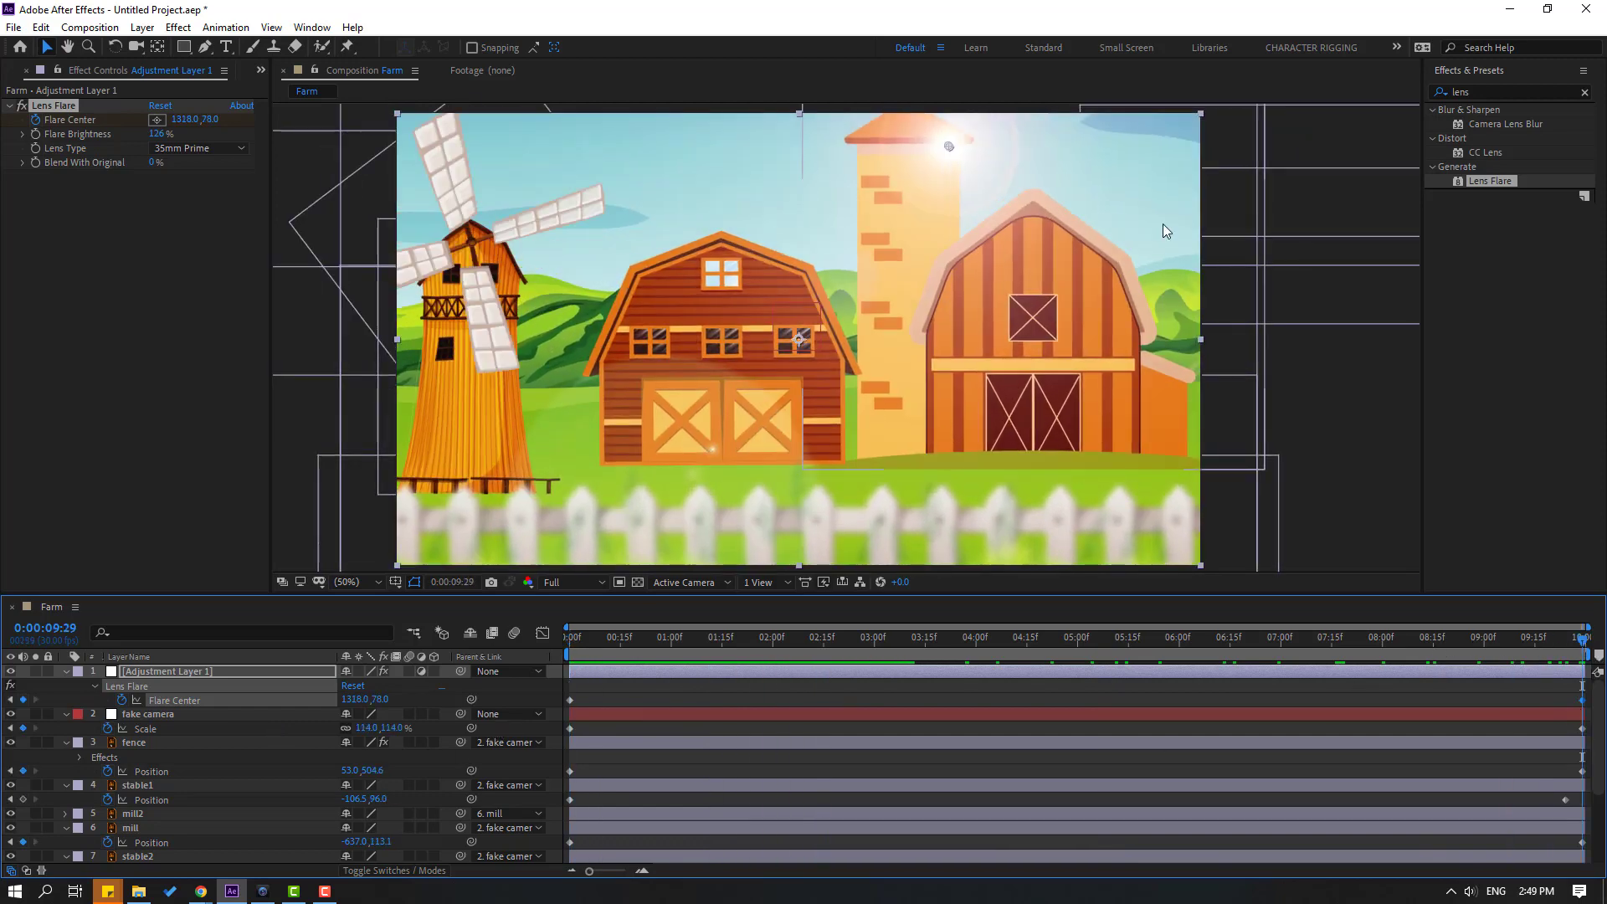
pyautogui.moveTo(950, 148); pyautogui.dragTo(1058, 142)
pyautogui.press('space')
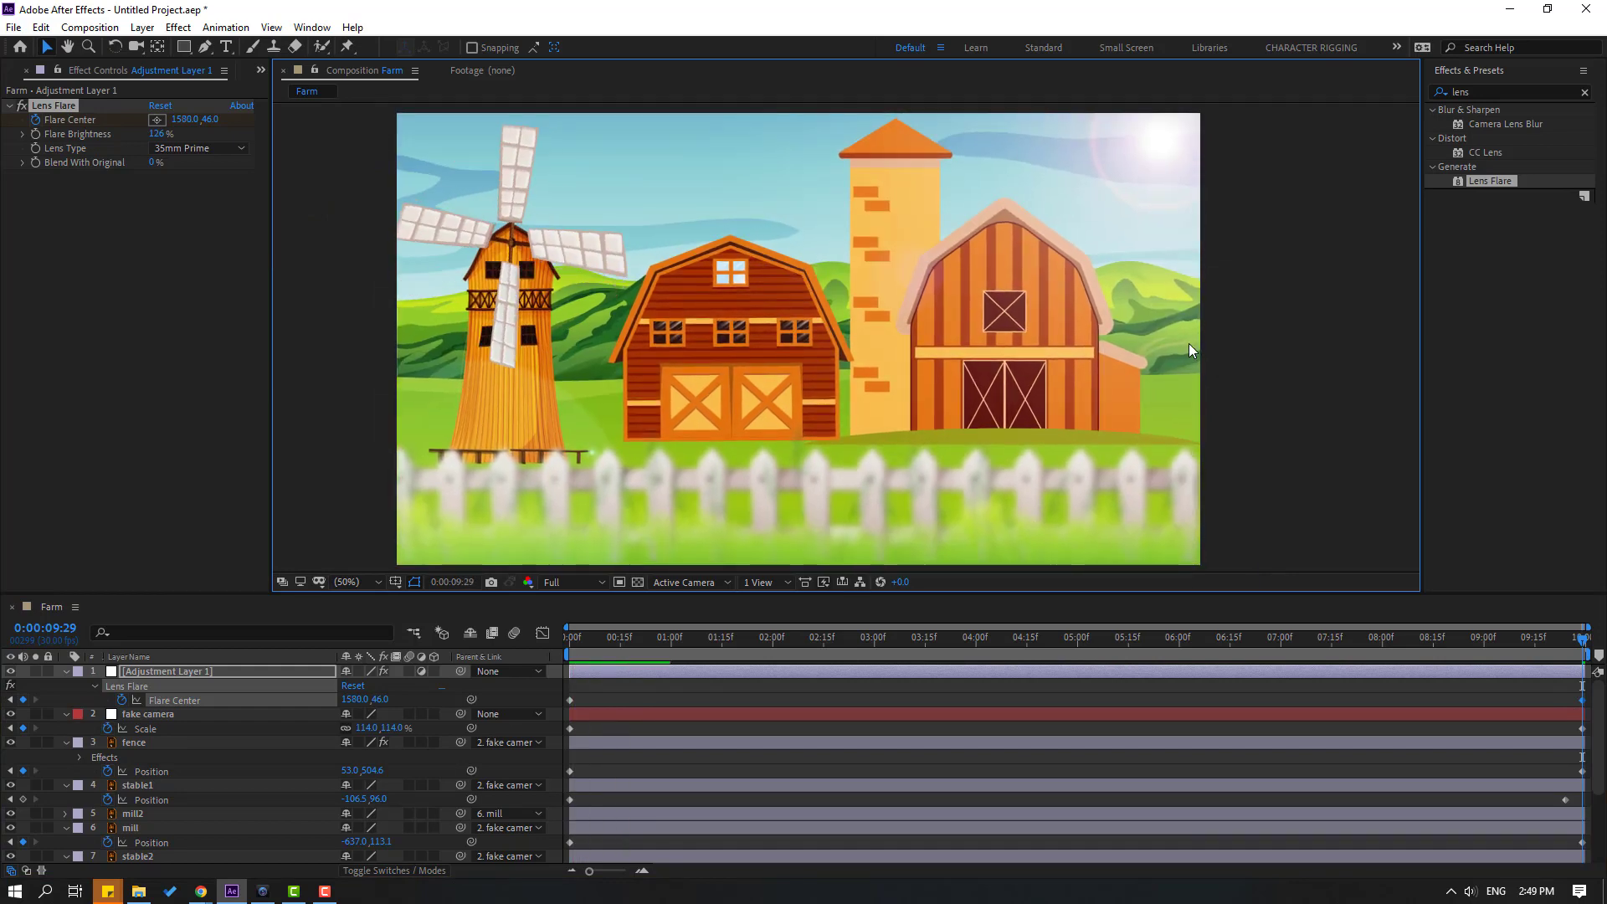